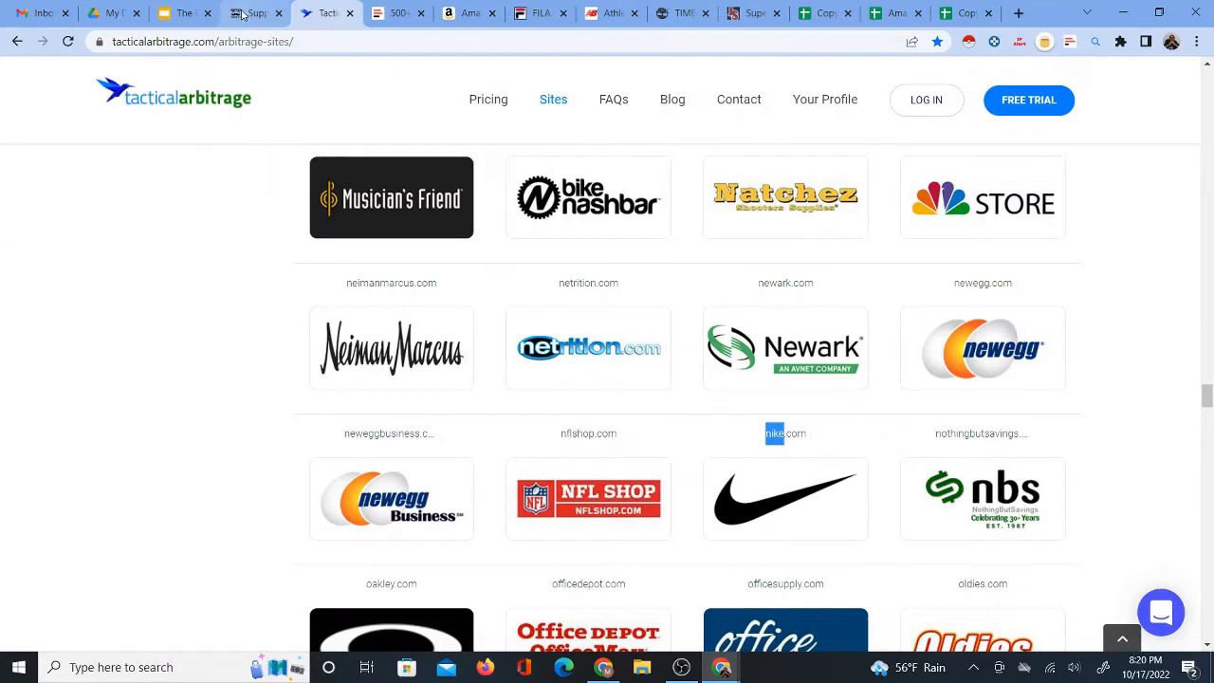
# Switch to the OAGenius suppliers list and examine its introduction and the first supplier names.
pyautogui.click(248, 13)
pyautogui.scroll(-3, 472, 522)
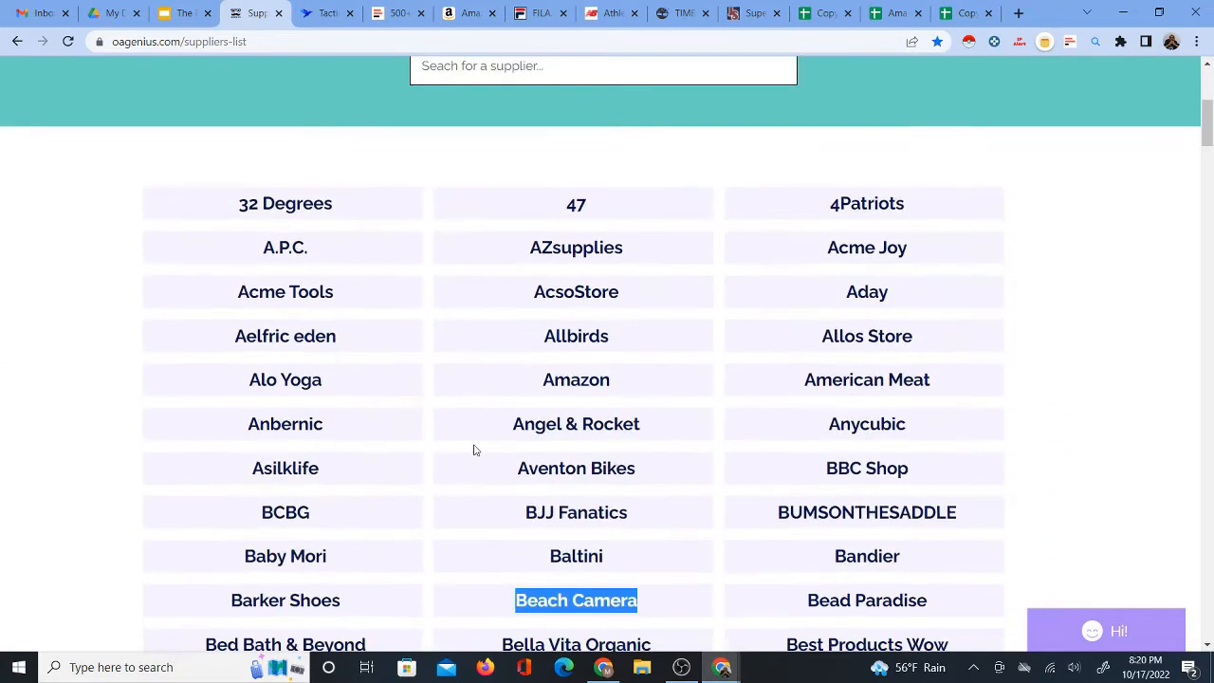
pyautogui.scroll(3, 471, 450)
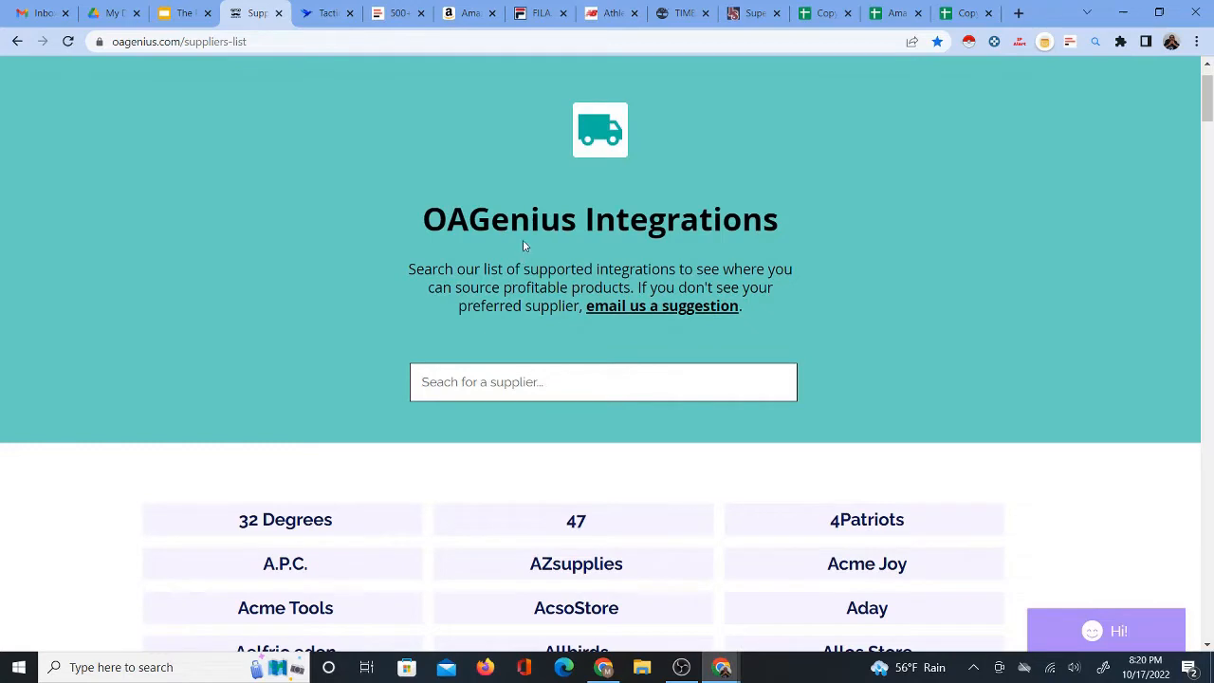
pyautogui.scroll(-2, 566, 394)
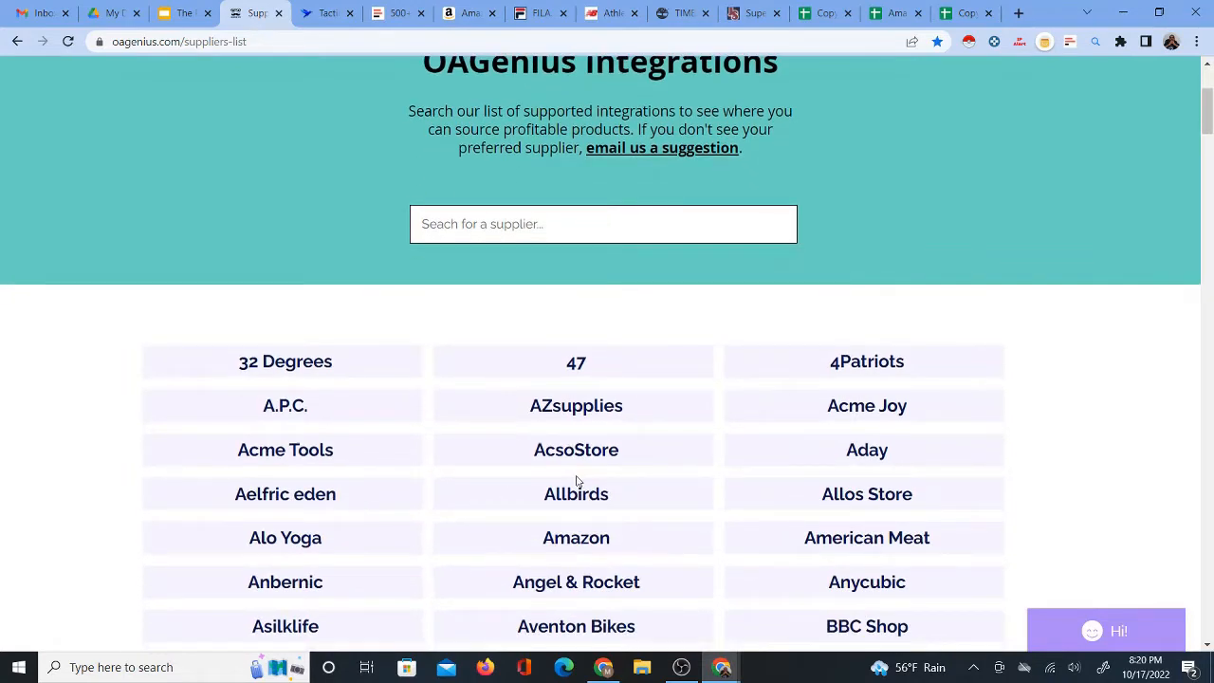
pyautogui.scroll(-2, 575, 481)
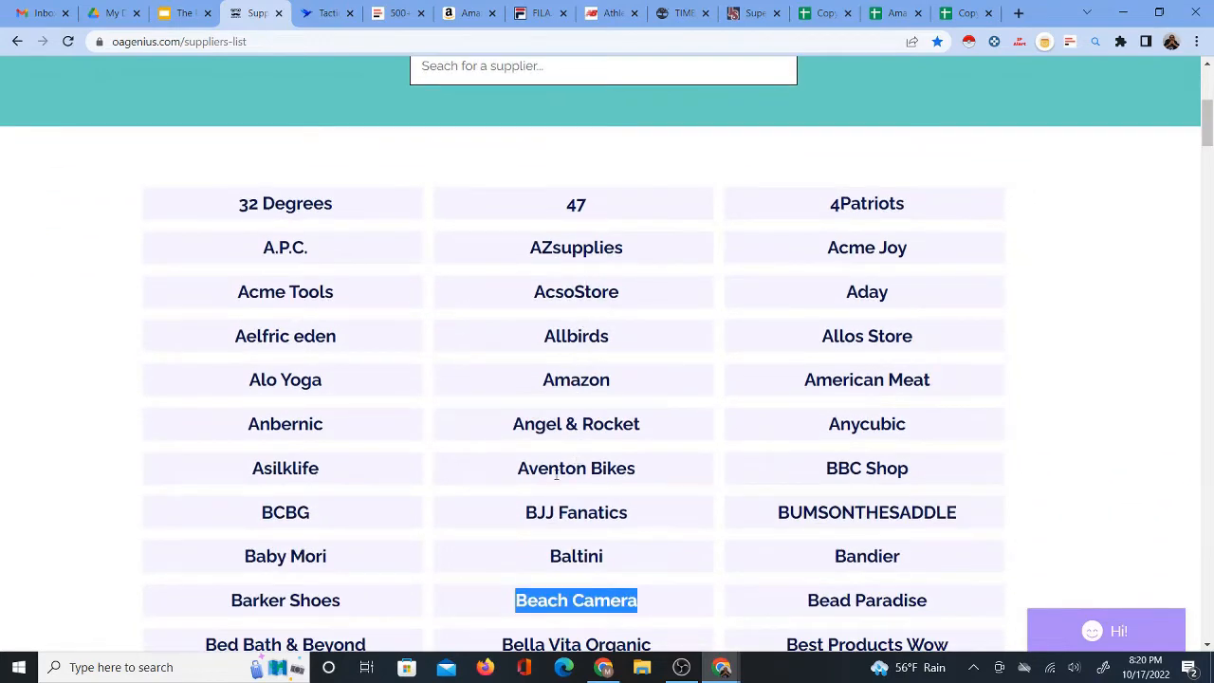
# Compare the Amazon results for nike with the OAGenius suppliers list, reading the supplier names down to the letter F.
pyautogui.click(466, 13)
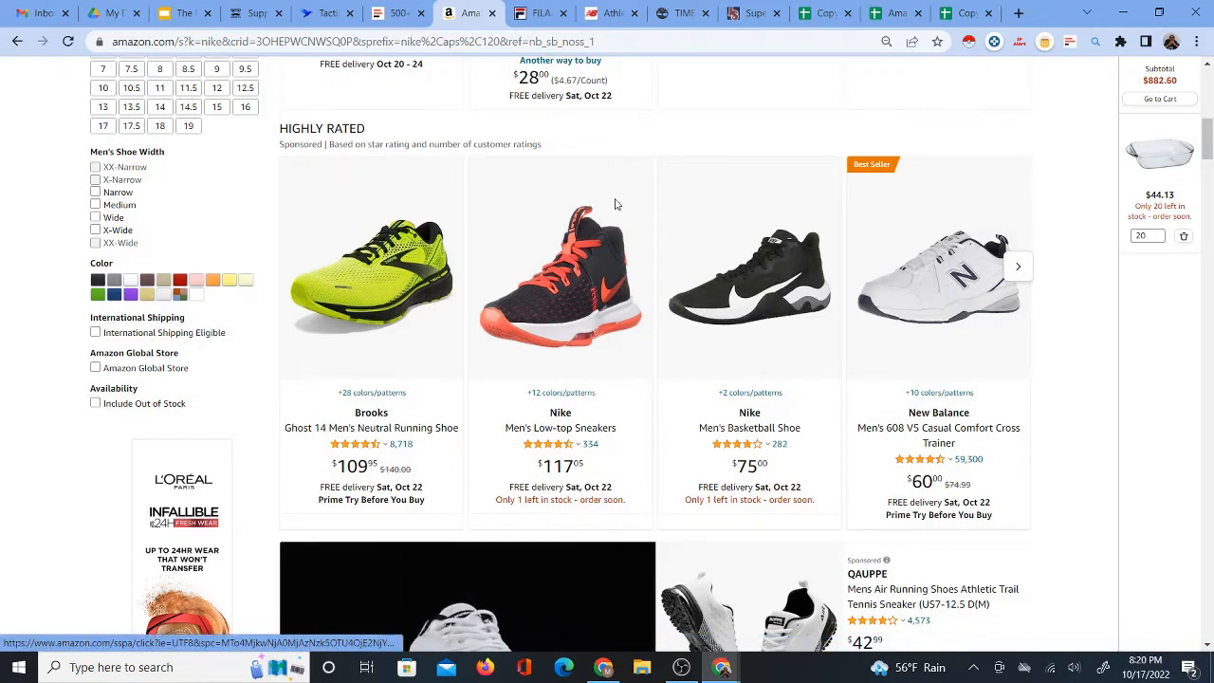
pyautogui.click(248, 14)
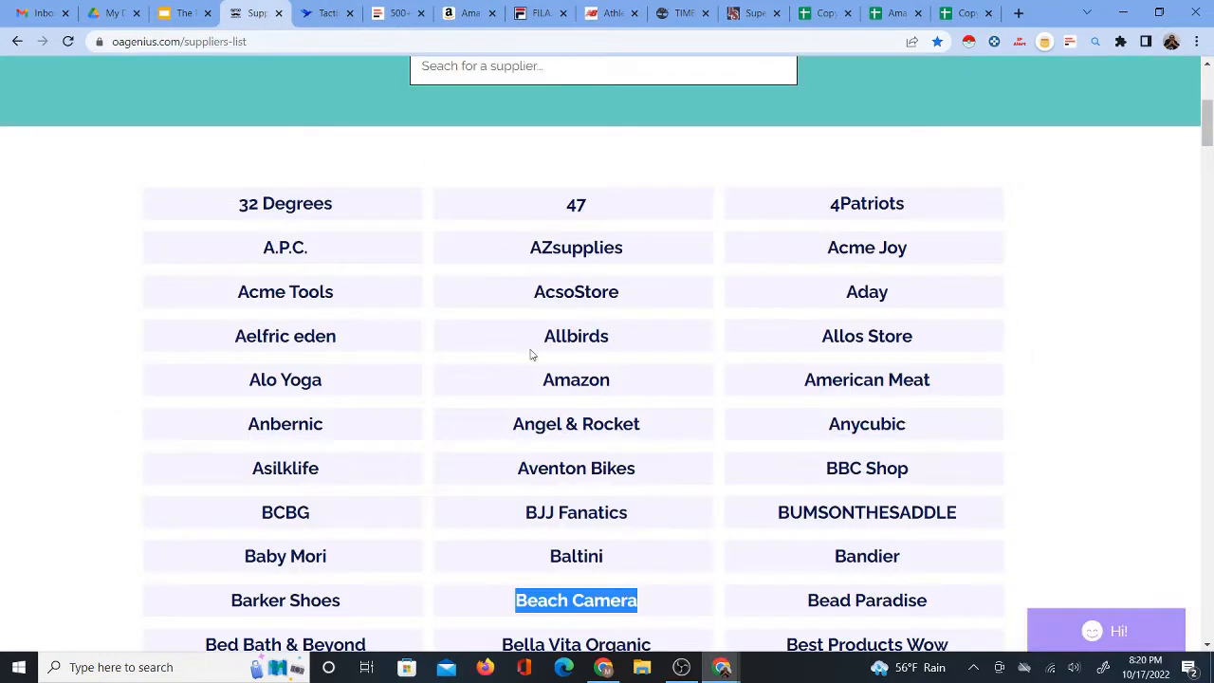
pyautogui.scroll(-2, 588, 408)
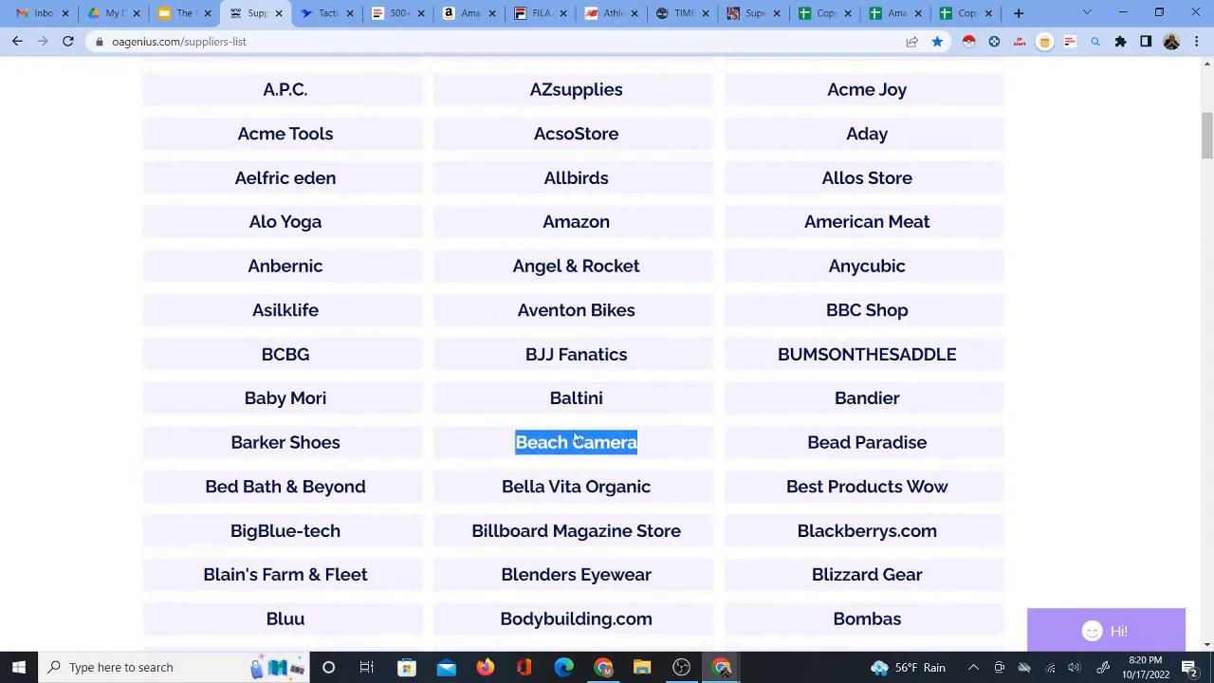
pyautogui.click(661, 443)
pyautogui.scroll(-2, 625, 474)
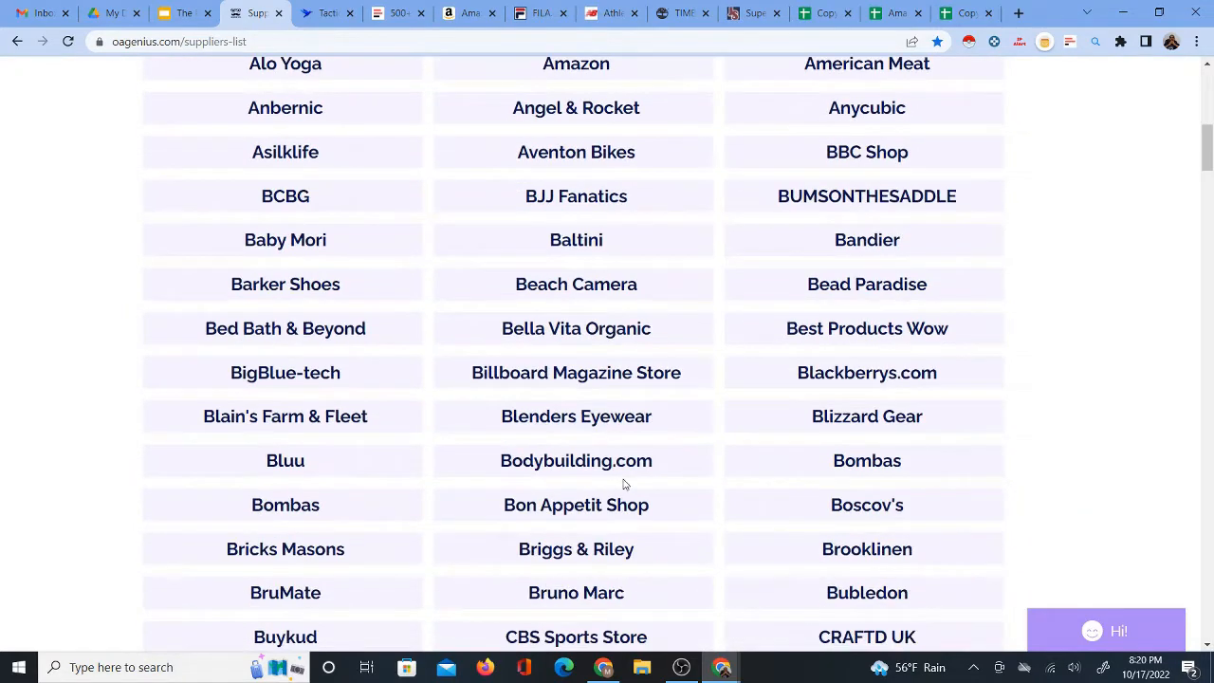
pyautogui.click(465, 14)
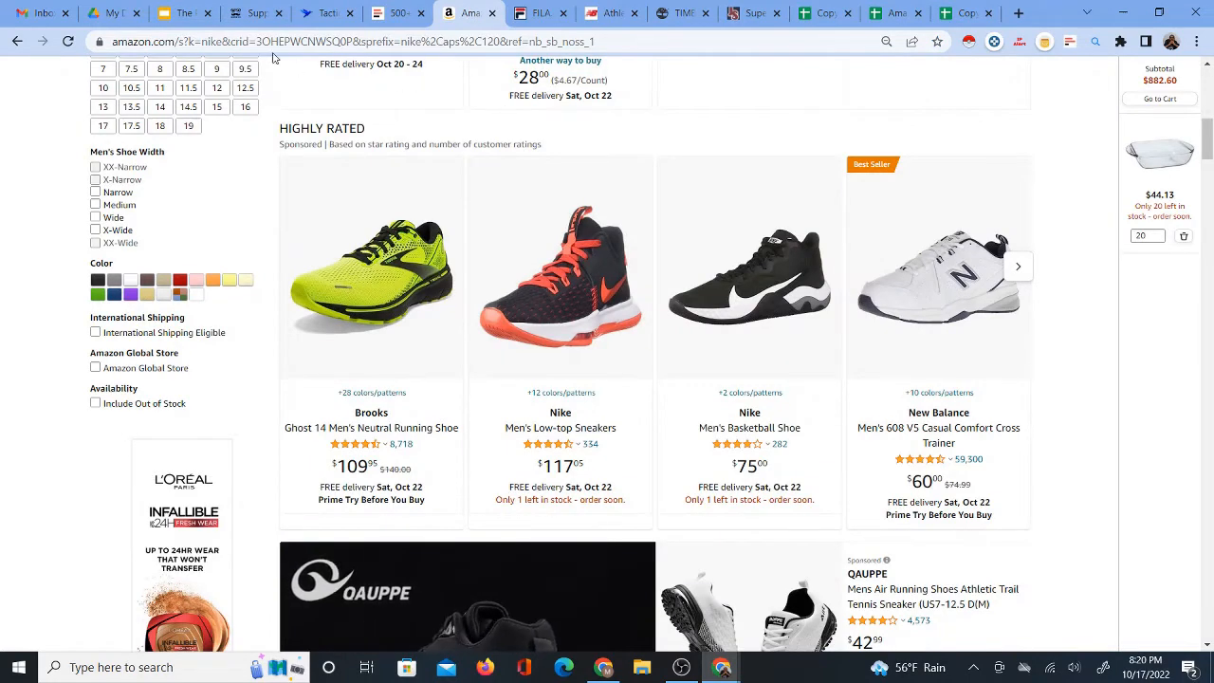
pyautogui.click(254, 13)
pyautogui.scroll(-7, 730, 353)
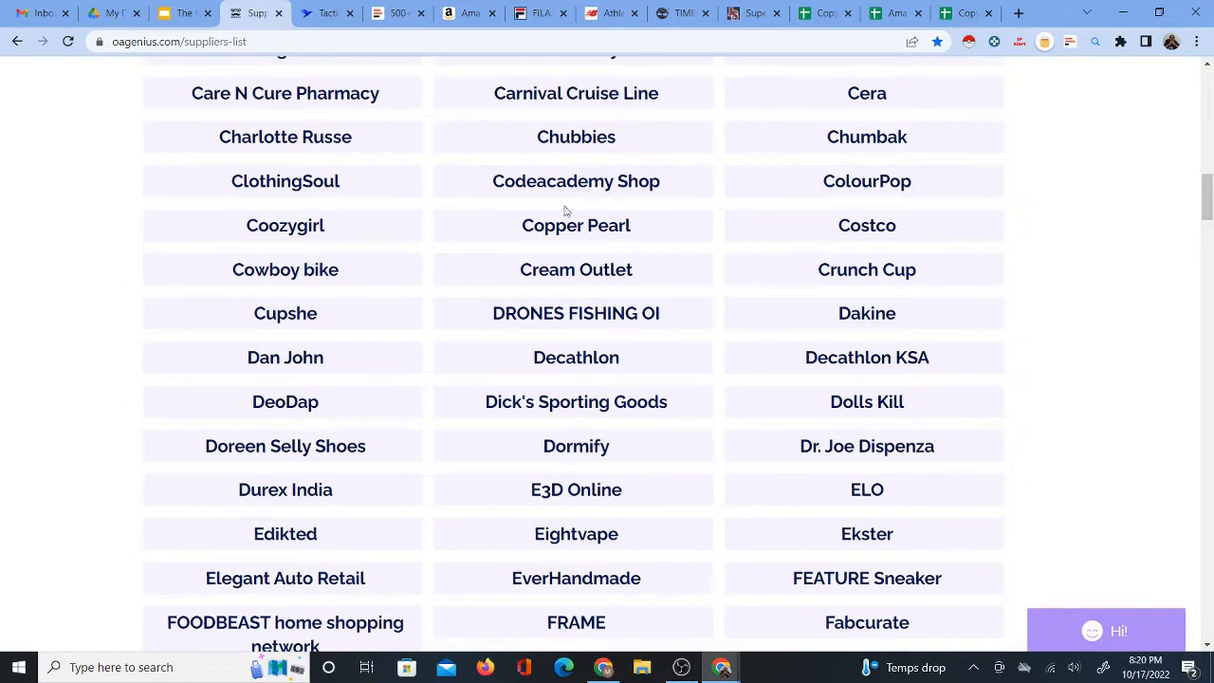
# Switch to the Tactical Arbitrage sourcing list and examine its site counts and the USA stores alphabetically down to Easton.
pyautogui.click(326, 13)
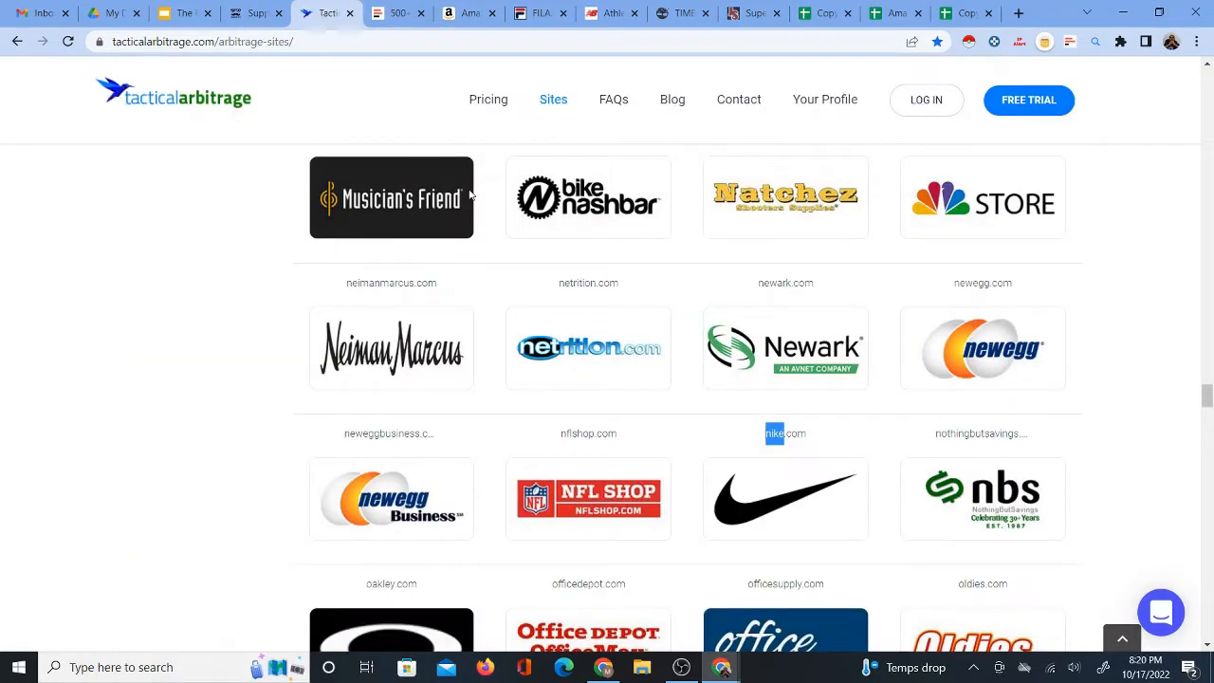
pyautogui.scroll(6, 591, 379)
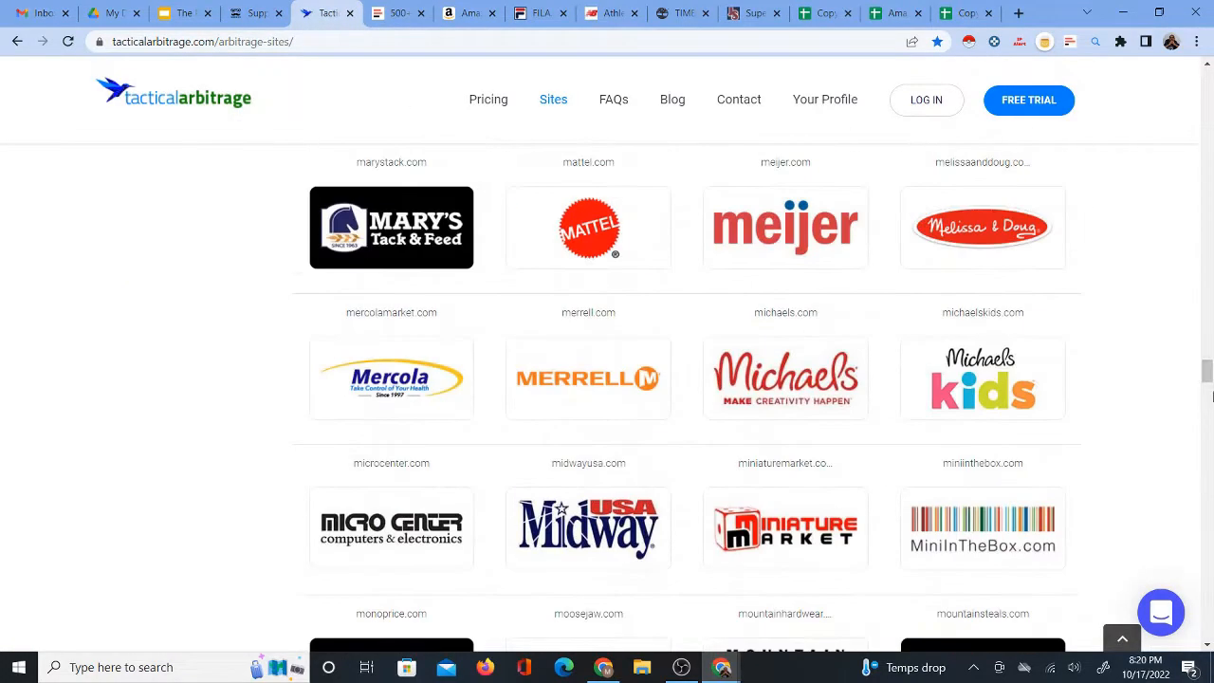
pyautogui.moveTo(1210, 397); pyautogui.dragTo(1207, 79)
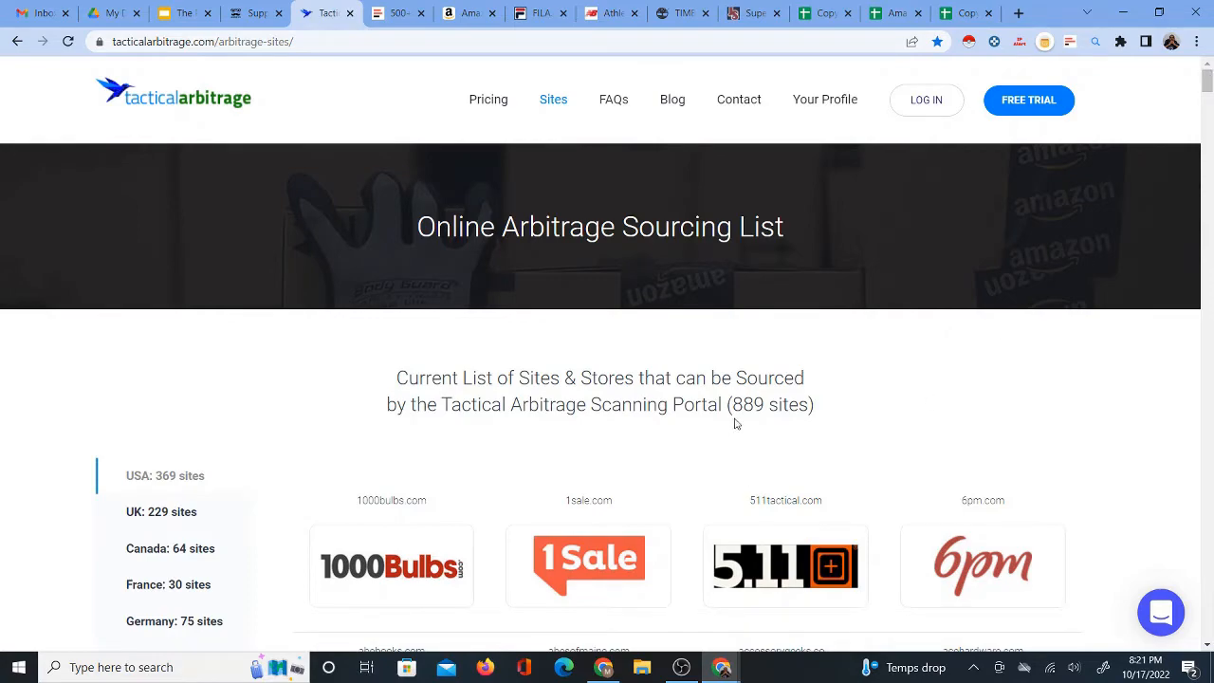
pyautogui.scroll(-3, 748, 406)
pyautogui.scroll(3, 753, 393)
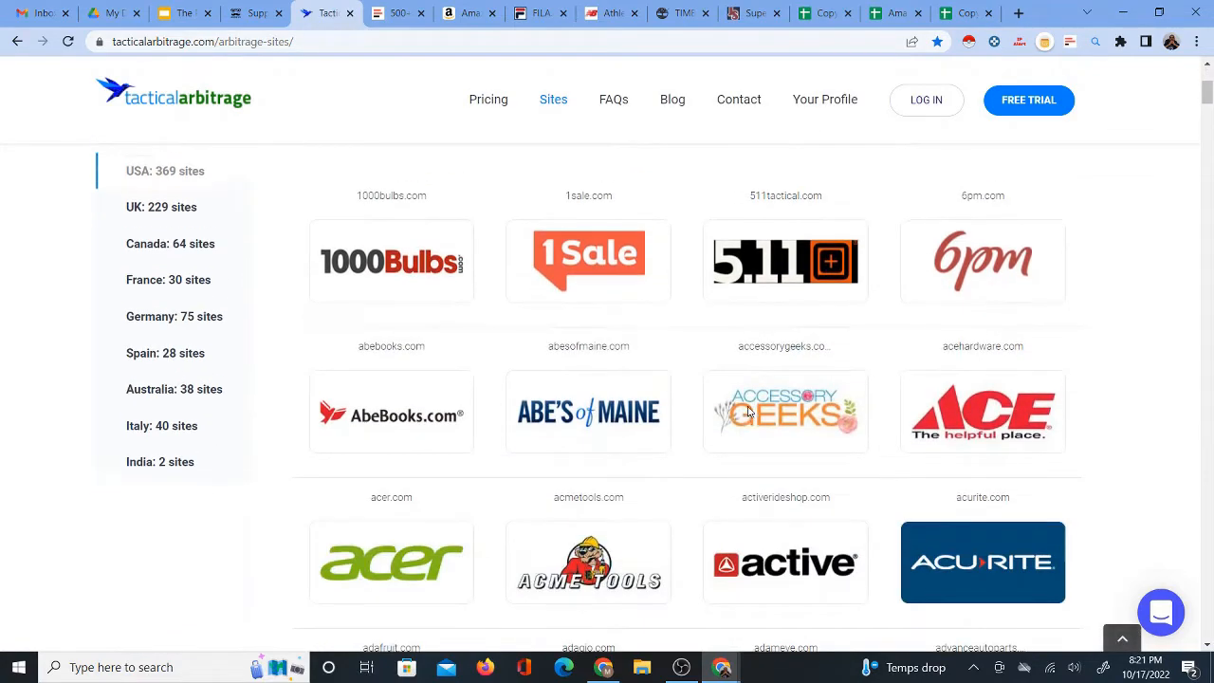
pyautogui.scroll(-7, 763, 408)
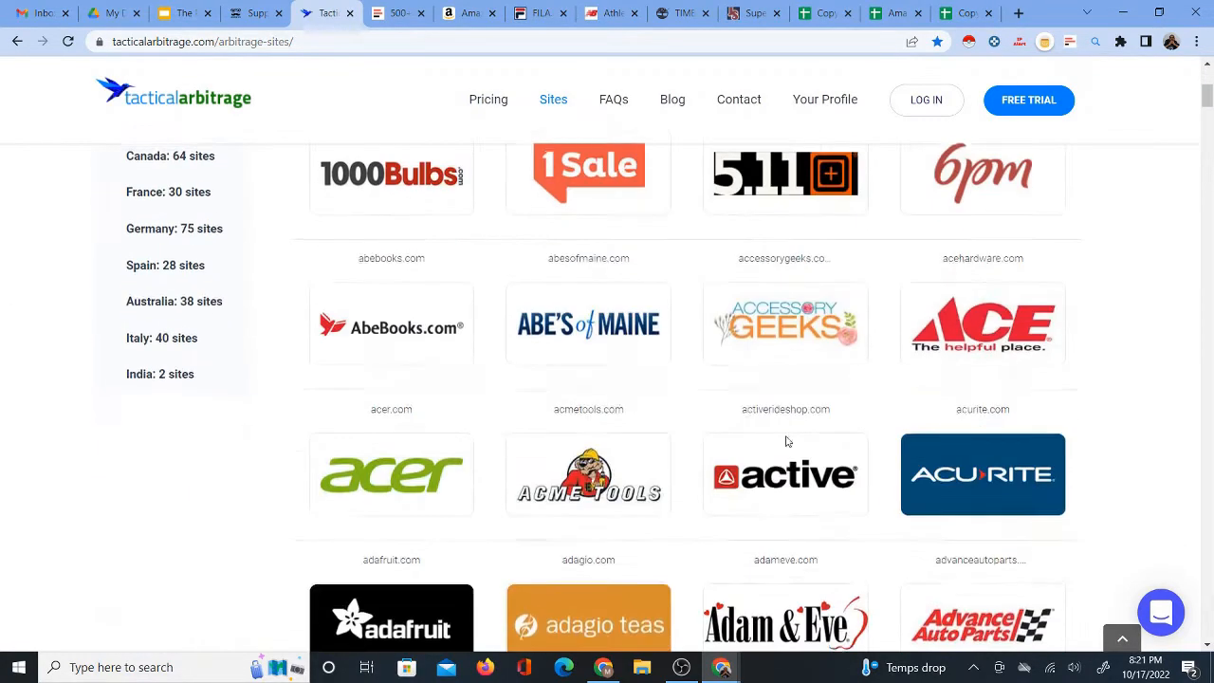
pyautogui.scroll(-8, 776, 461)
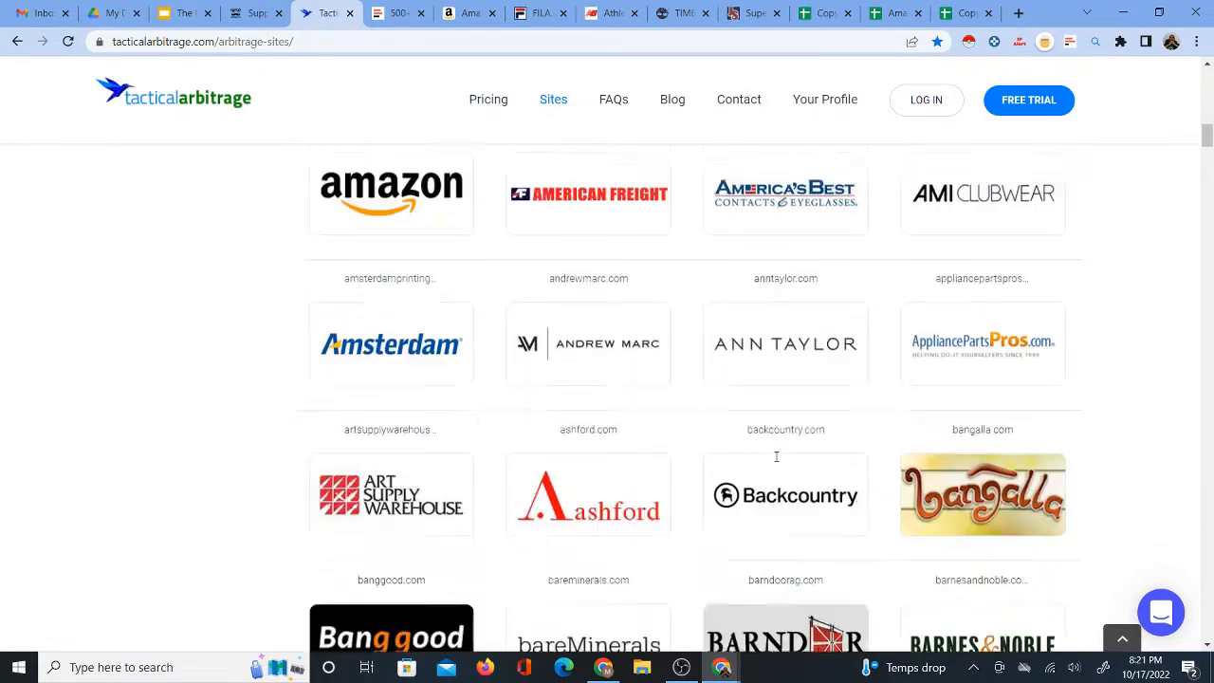
pyautogui.scroll(-10, 776, 460)
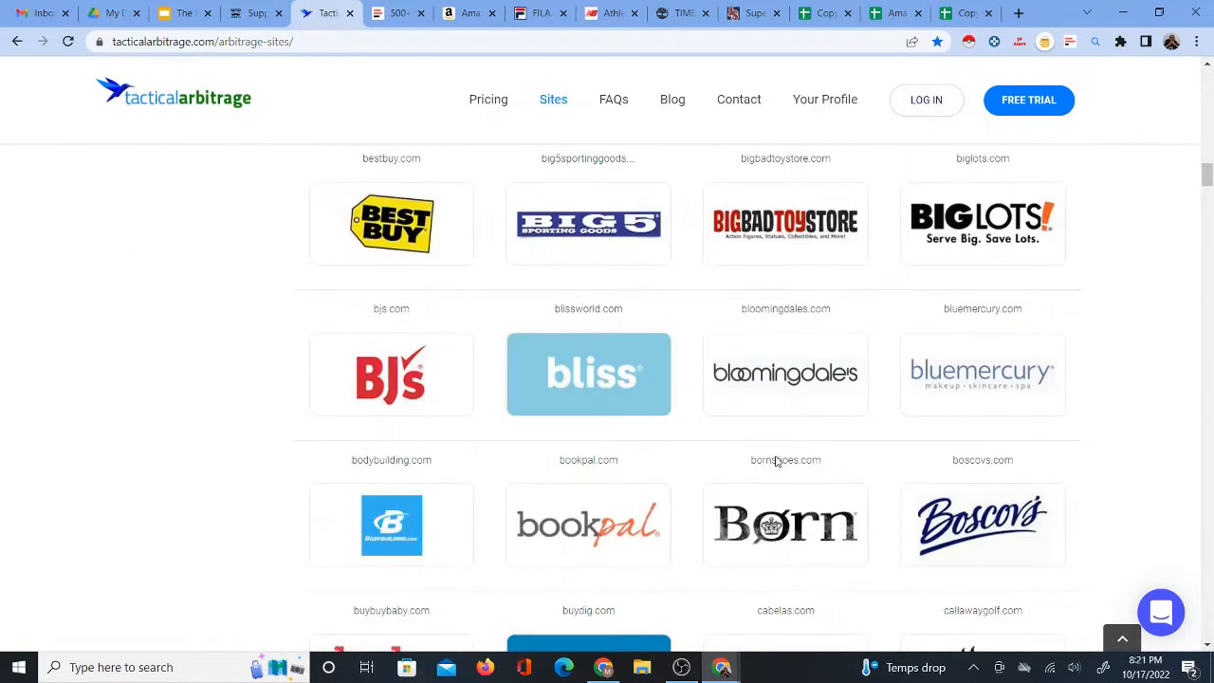
pyautogui.scroll(-6, 776, 460)
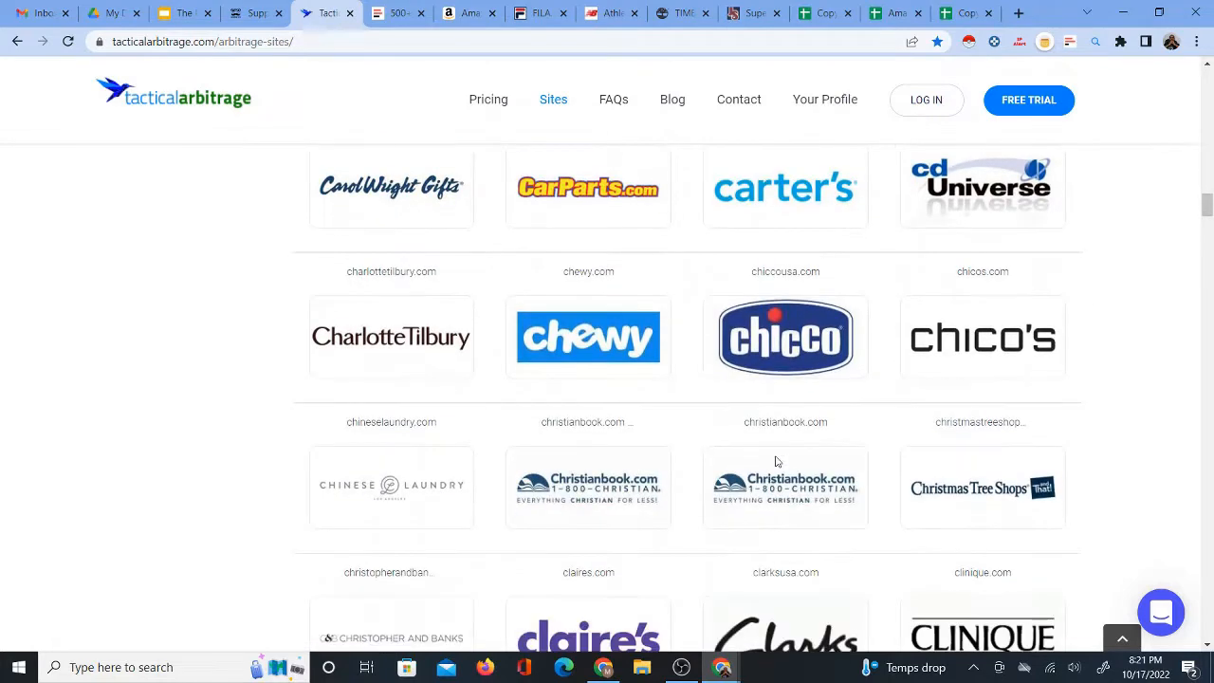
pyautogui.scroll(-3, 652, 491)
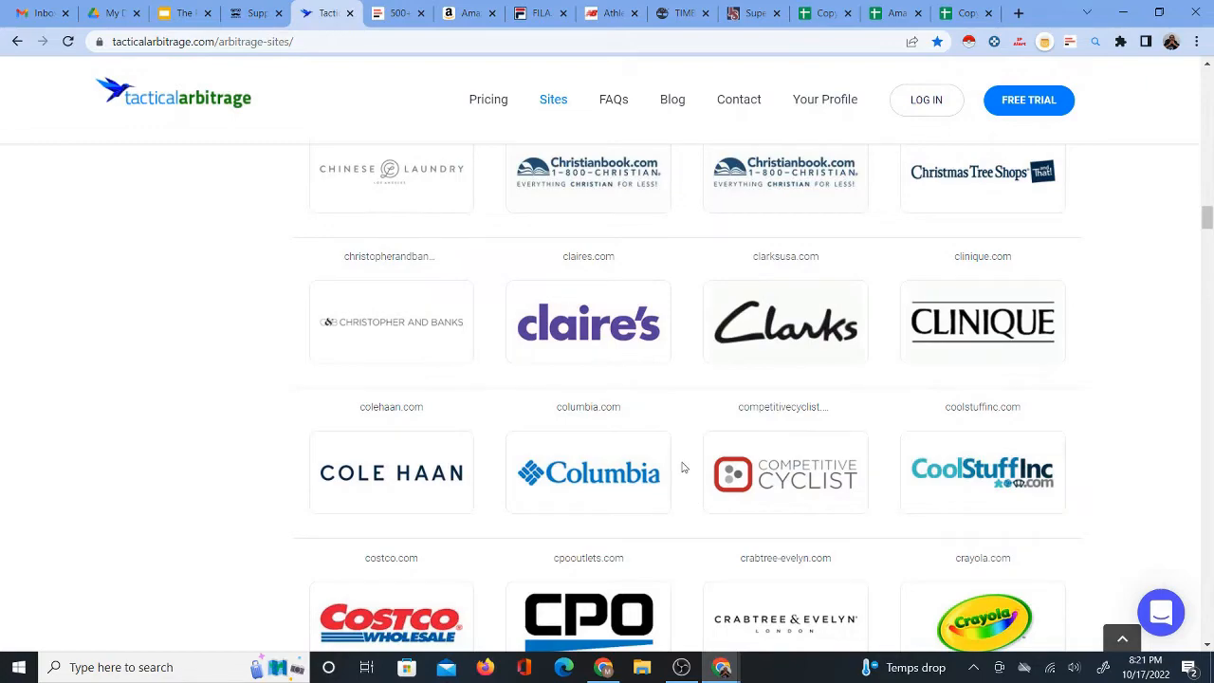
pyautogui.scroll(-6, 683, 456)
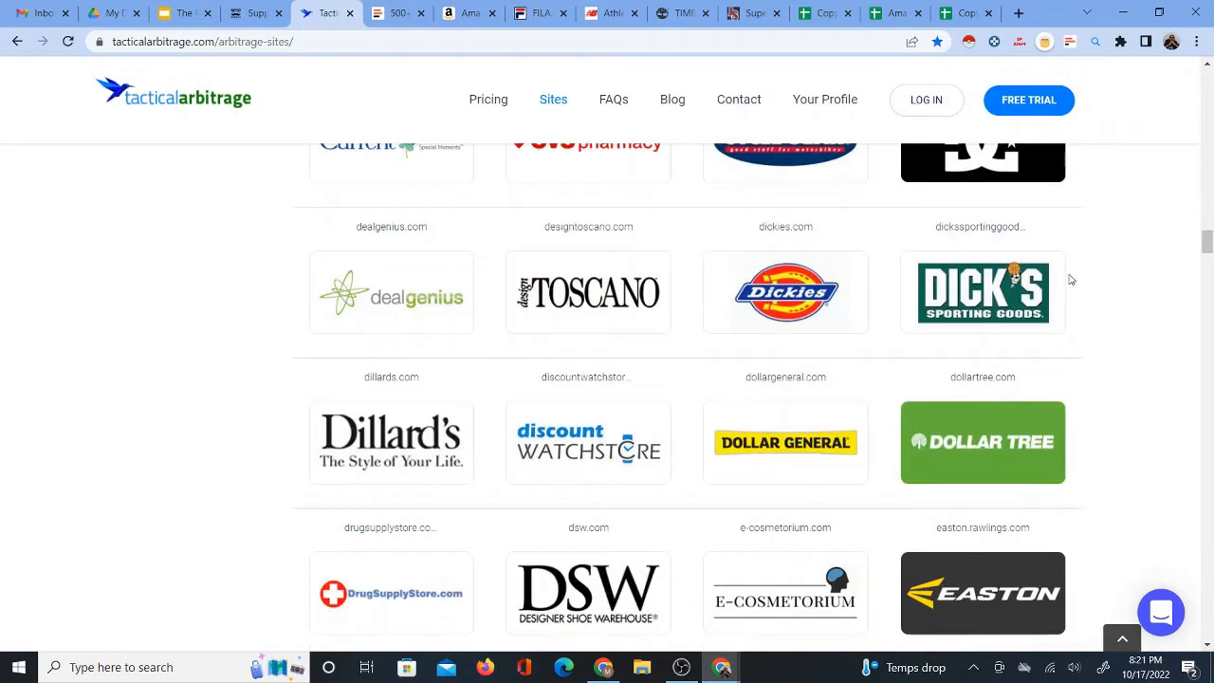
pyautogui.moveTo(1204, 252); pyautogui.dragTo(1209, 95)
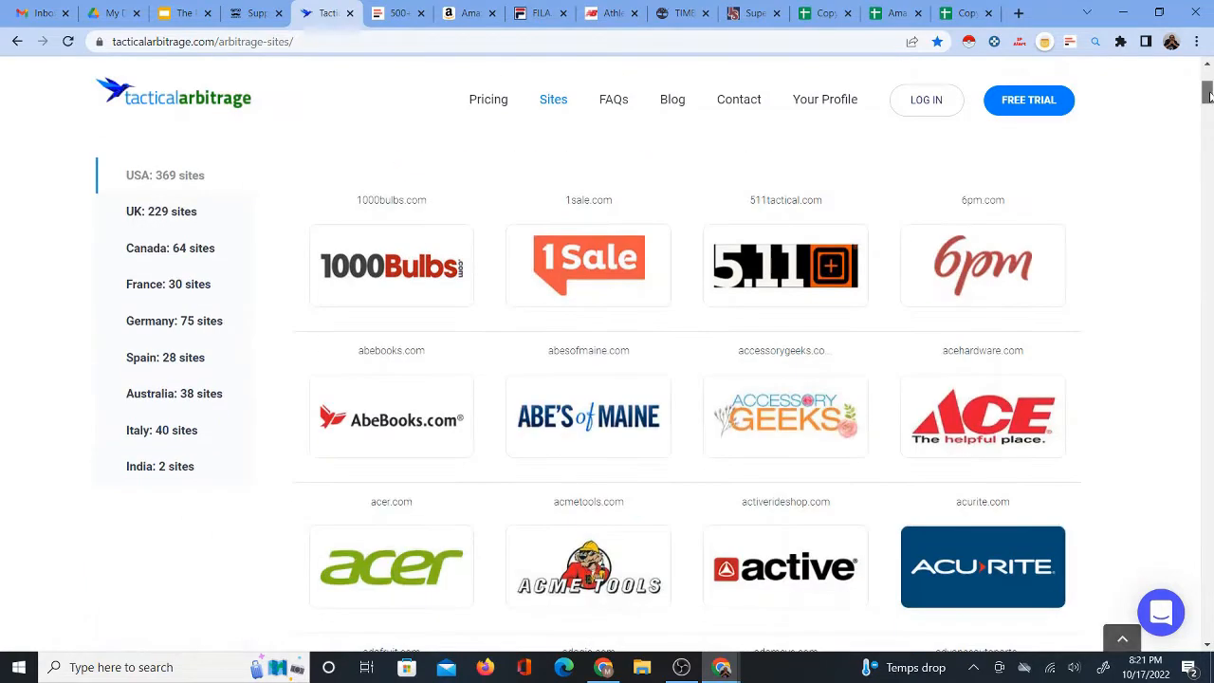
# Return to the Amazon results for nike and examine them from the beginning through the Highly Rated products.
pyautogui.click(254, 14)
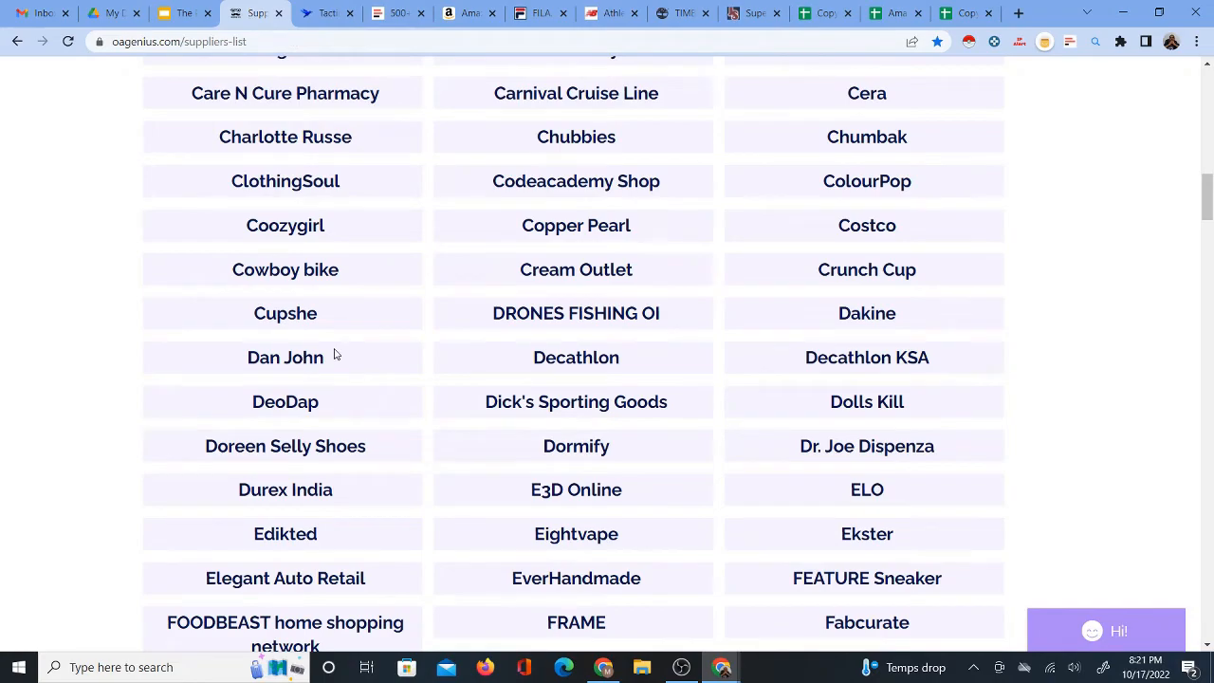
pyautogui.click(474, 11)
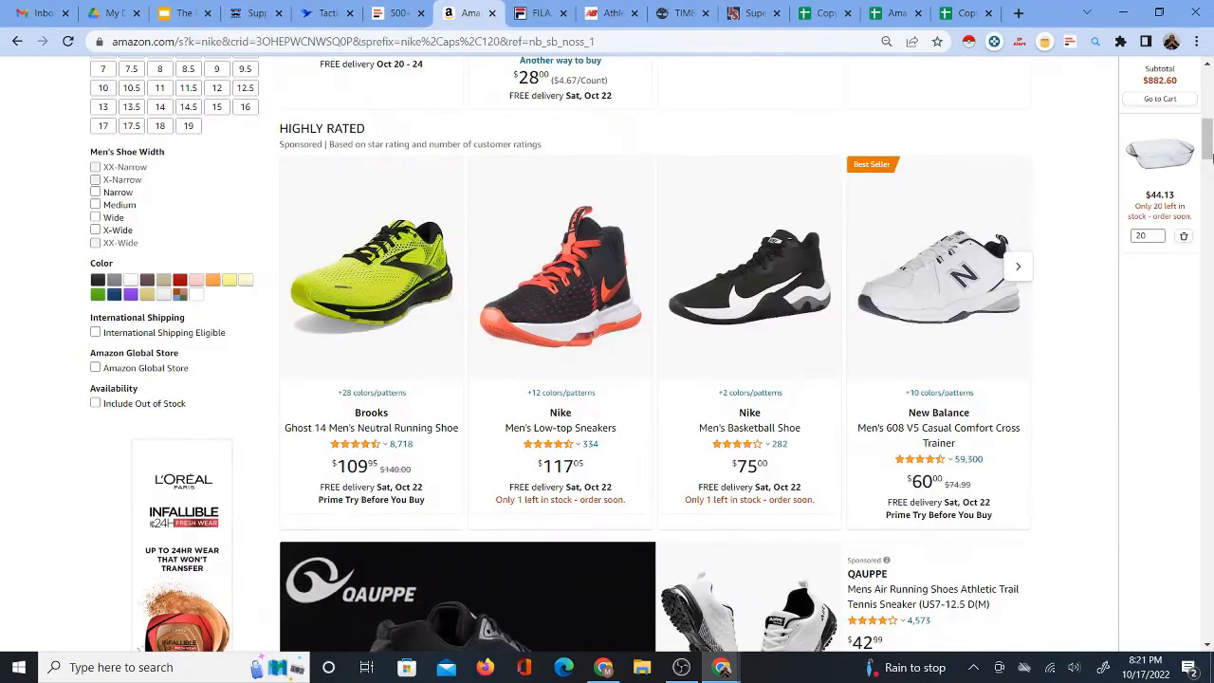
pyautogui.moveTo(1207, 135); pyautogui.dragTo(1204, 88)
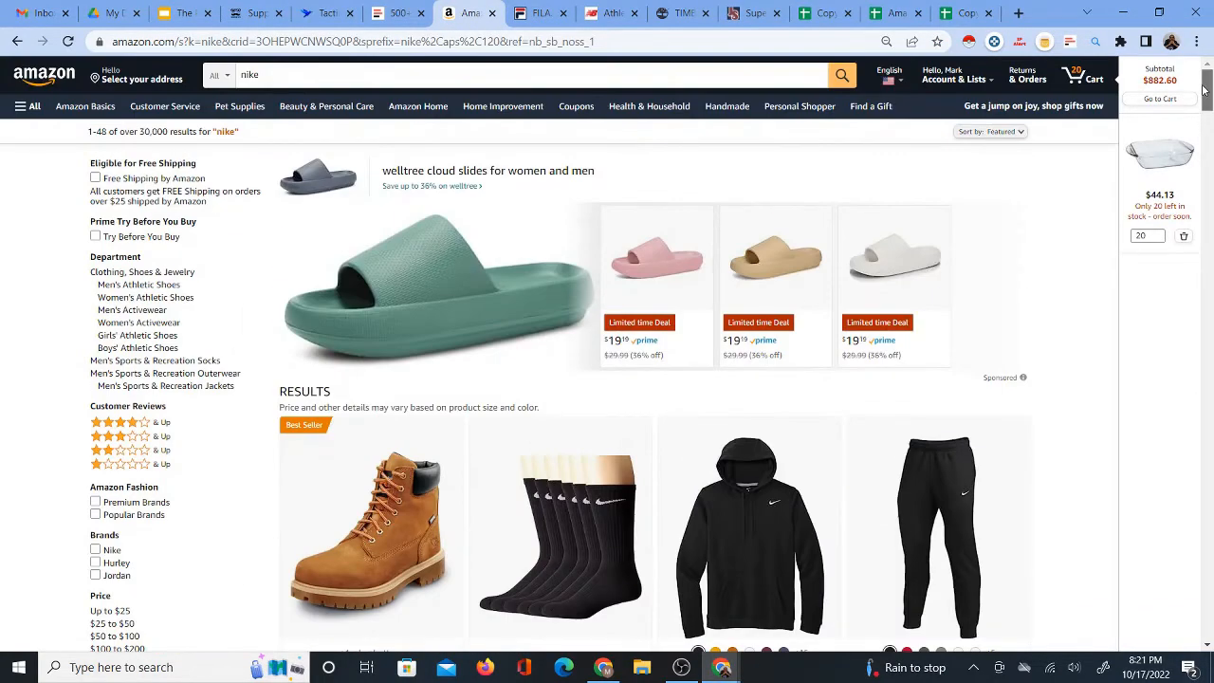
pyautogui.scroll(-8, 1204, 89)
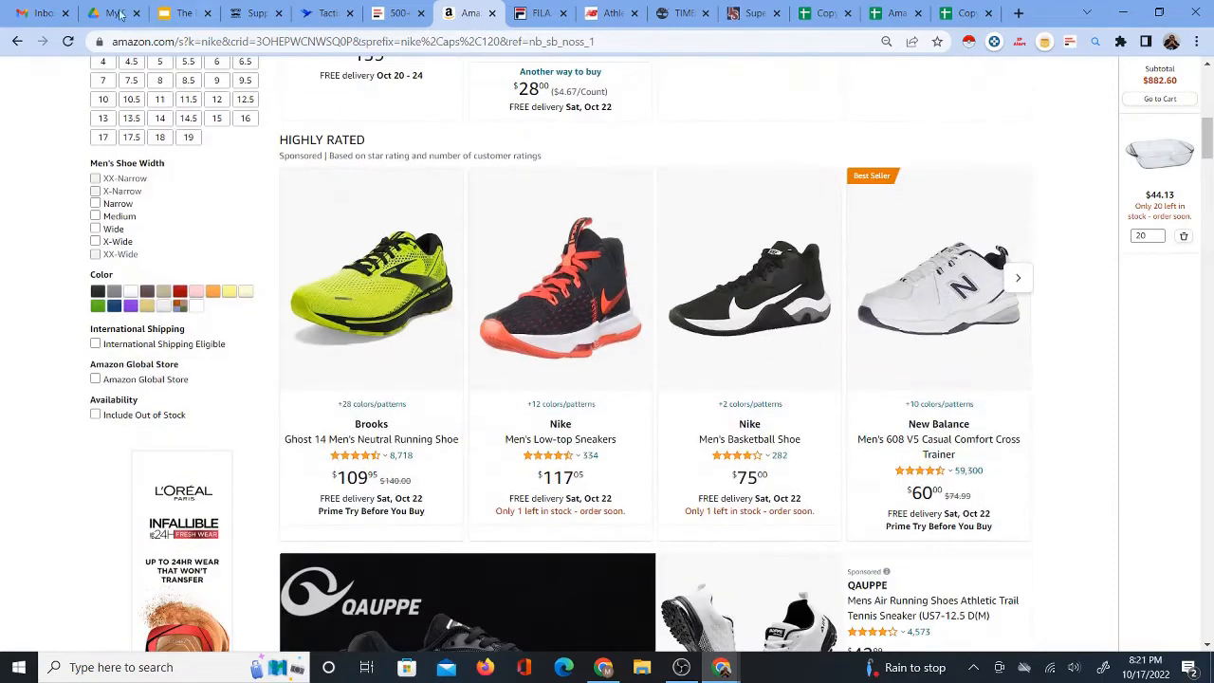
# Search the OAGenius suppliers page for "nike" and select the matching Nike Employee Digital Shop entry.
pyautogui.click(248, 13)
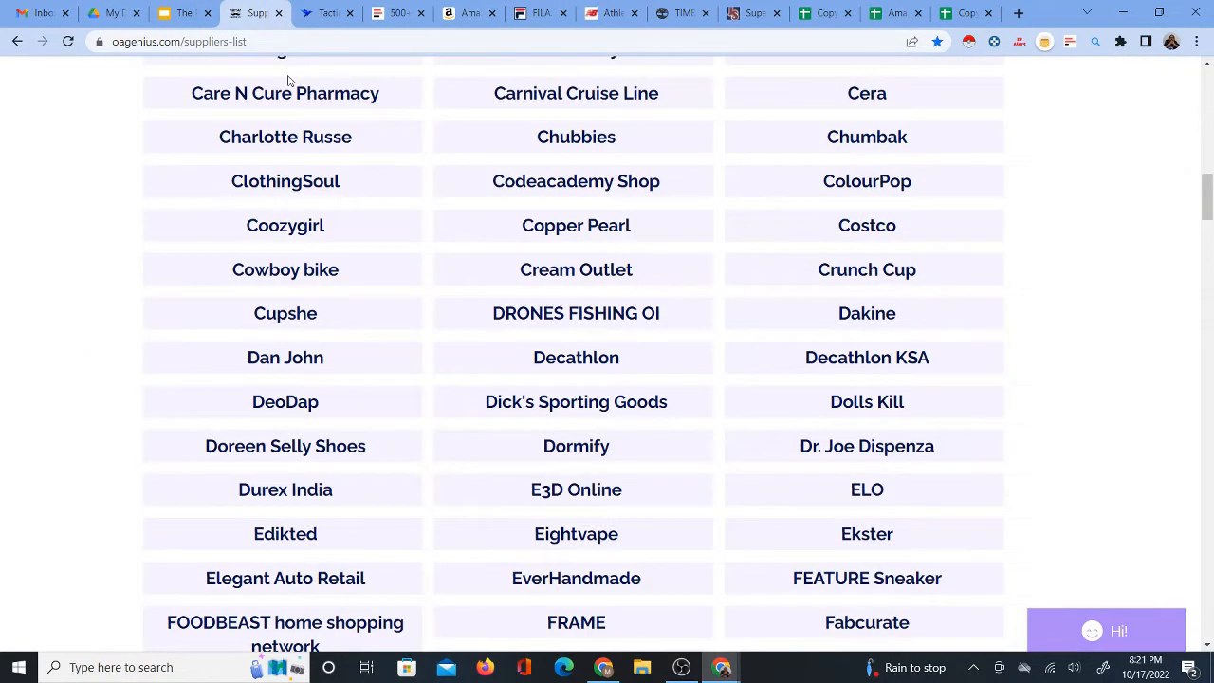
pyautogui.hotkey('ctrl', 'f')
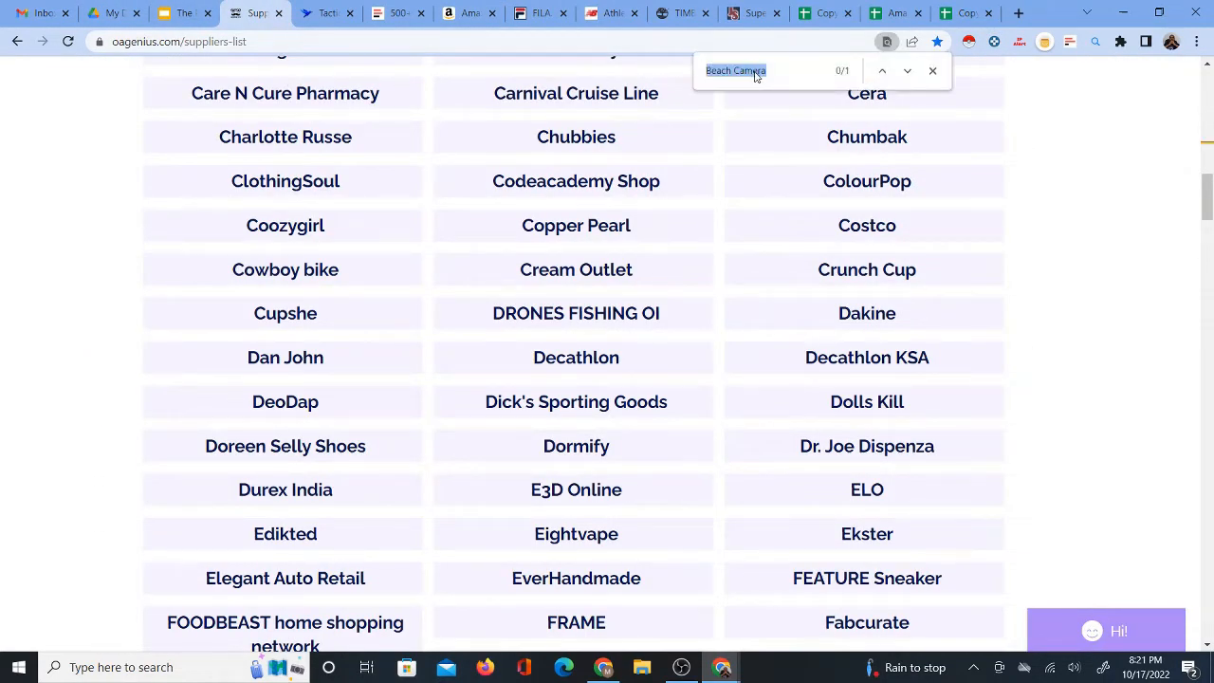
pyautogui.write('nike')
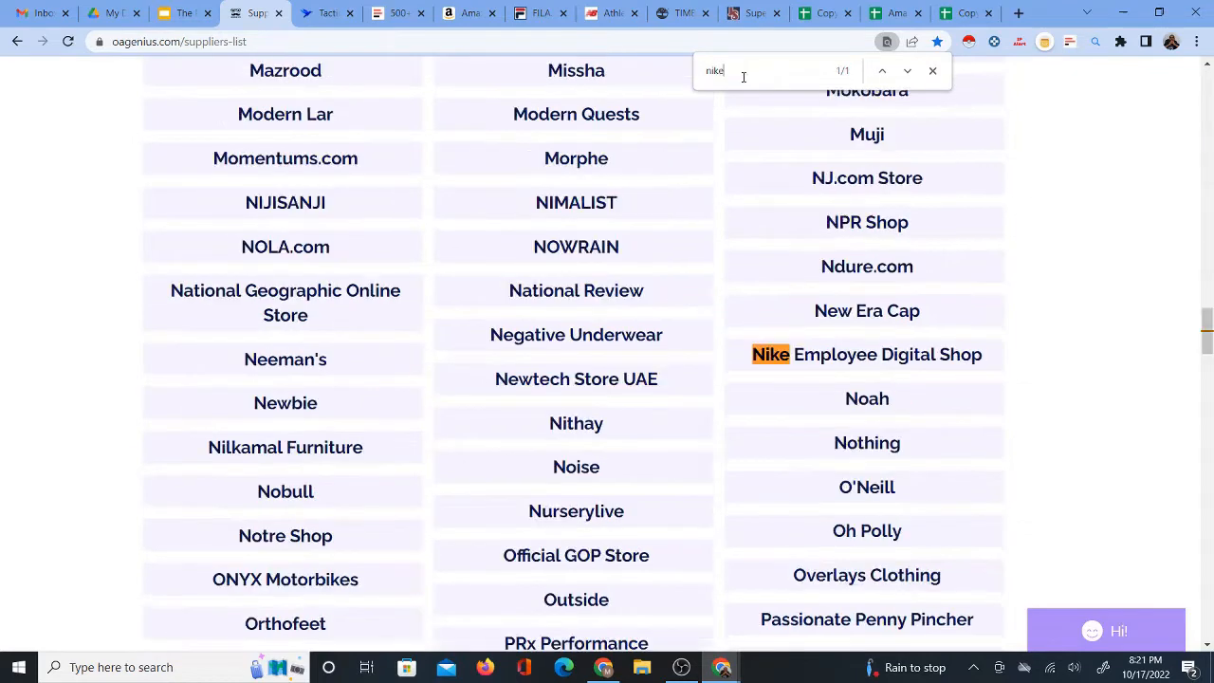
pyautogui.tripleClick(813, 359)
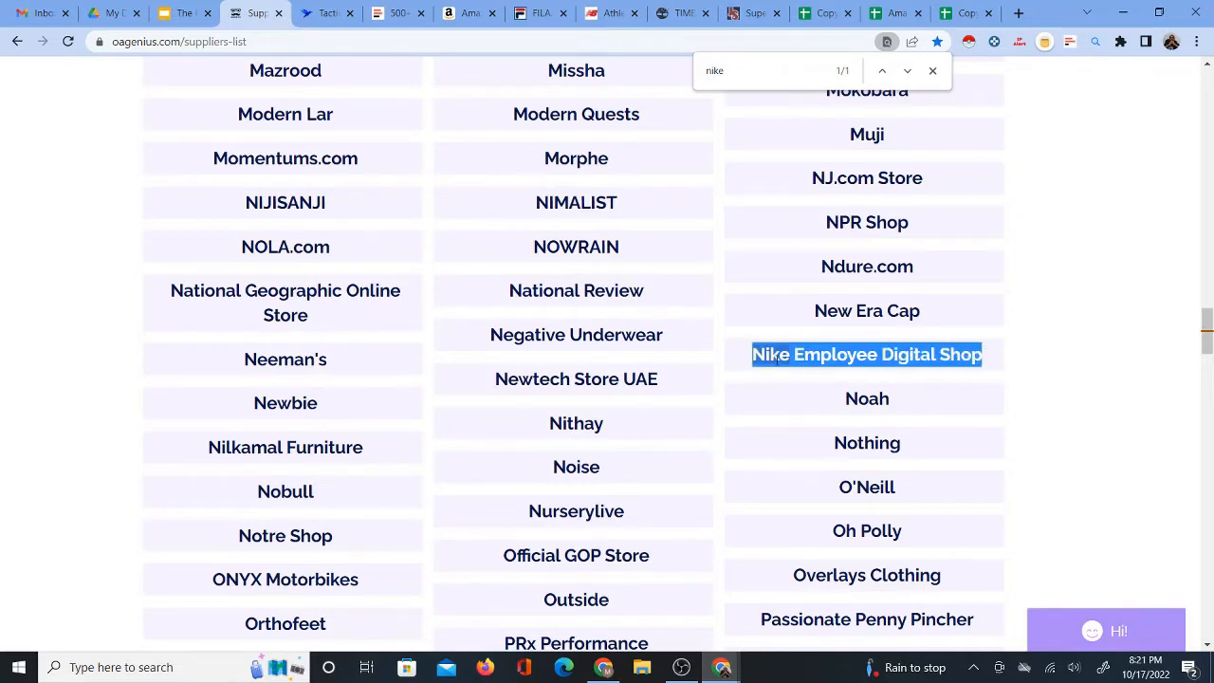
# Find "nike" on the Tactical Arbitrage sites page and jump to the match.
pyautogui.click(316, 14)
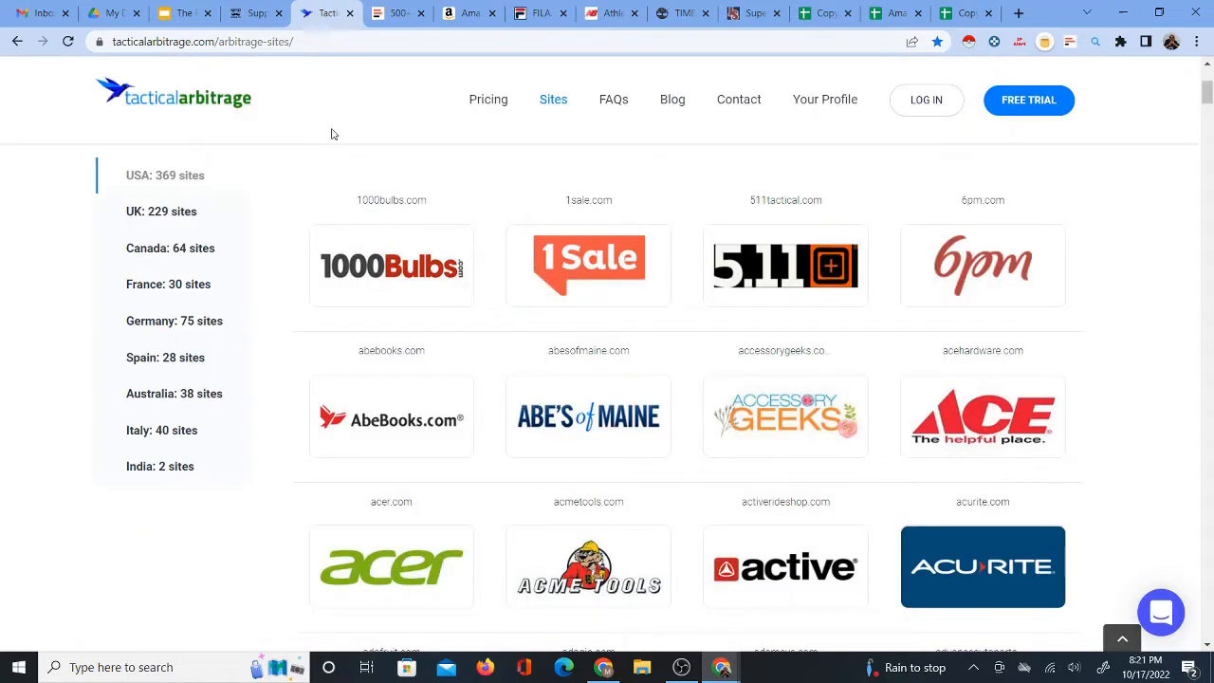
pyautogui.hotkey('ctrl', 'f')
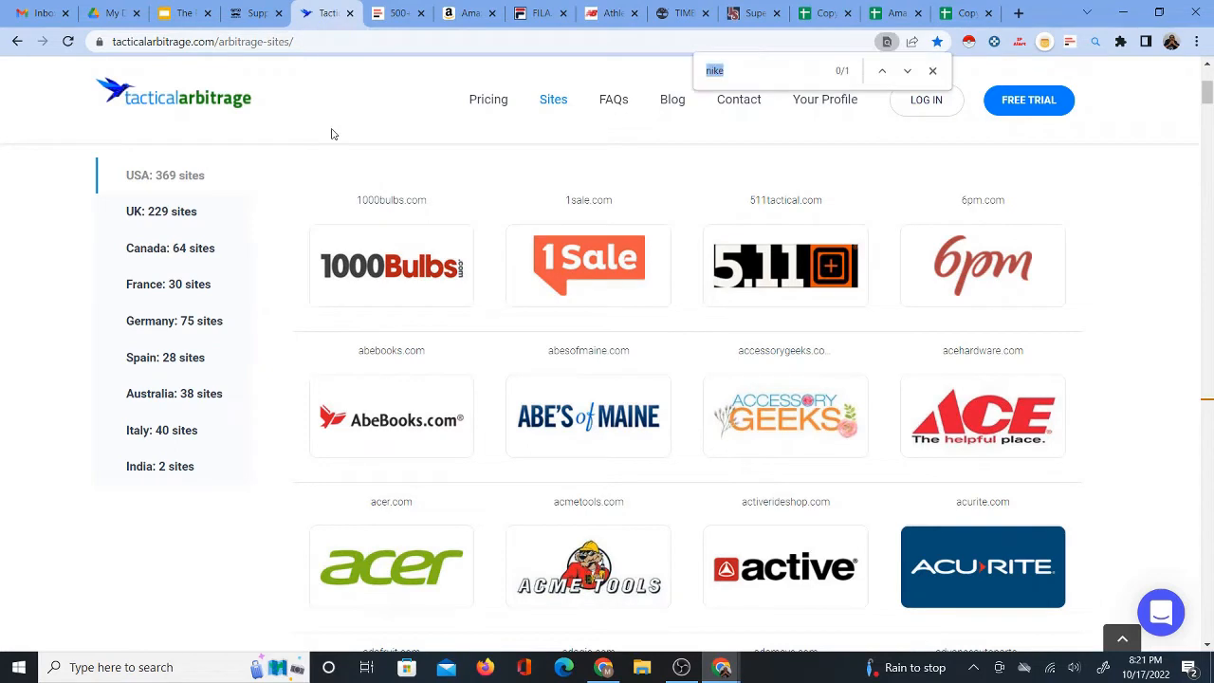
pyautogui.click(907, 70)
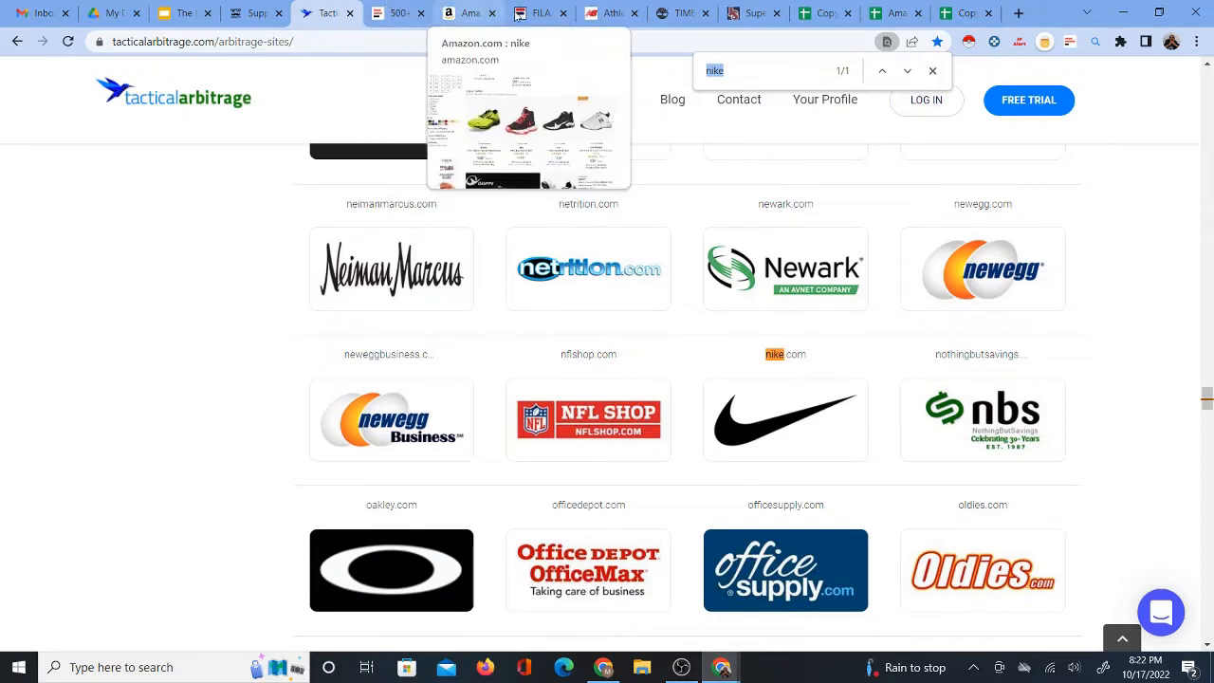
# Check the Tactical Arbitrage sites page for the FILA brand by searching for "fila".
pyautogui.click(533, 20)
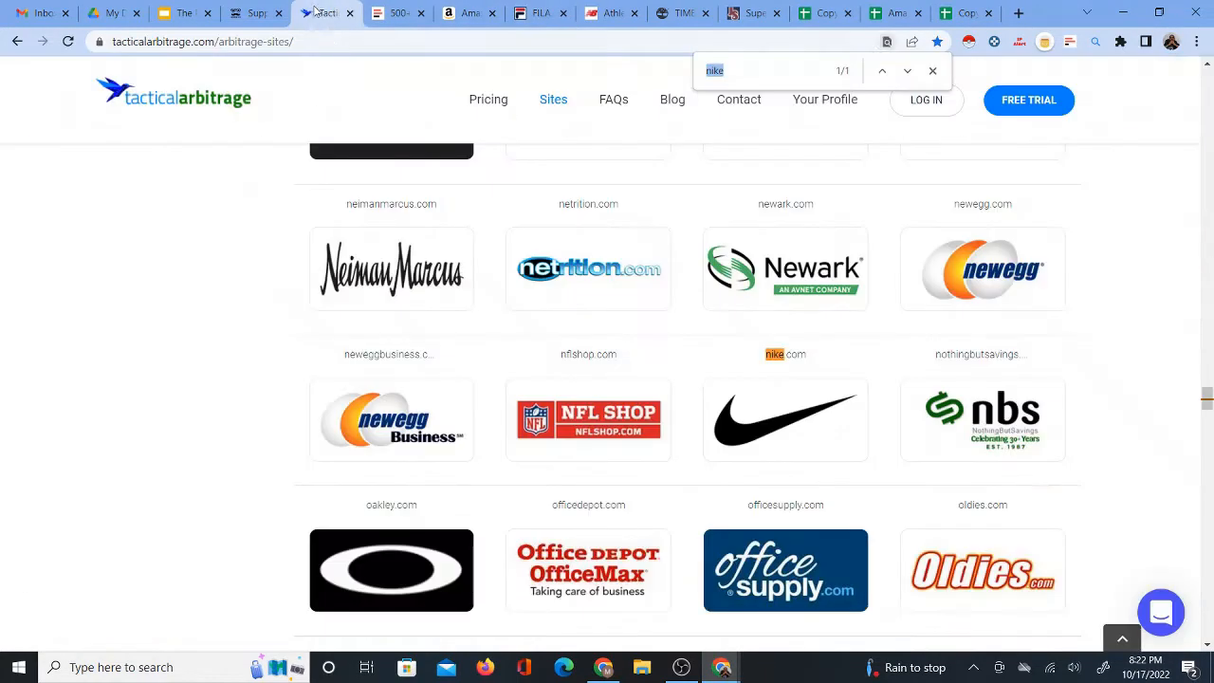
pyautogui.click(327, 14)
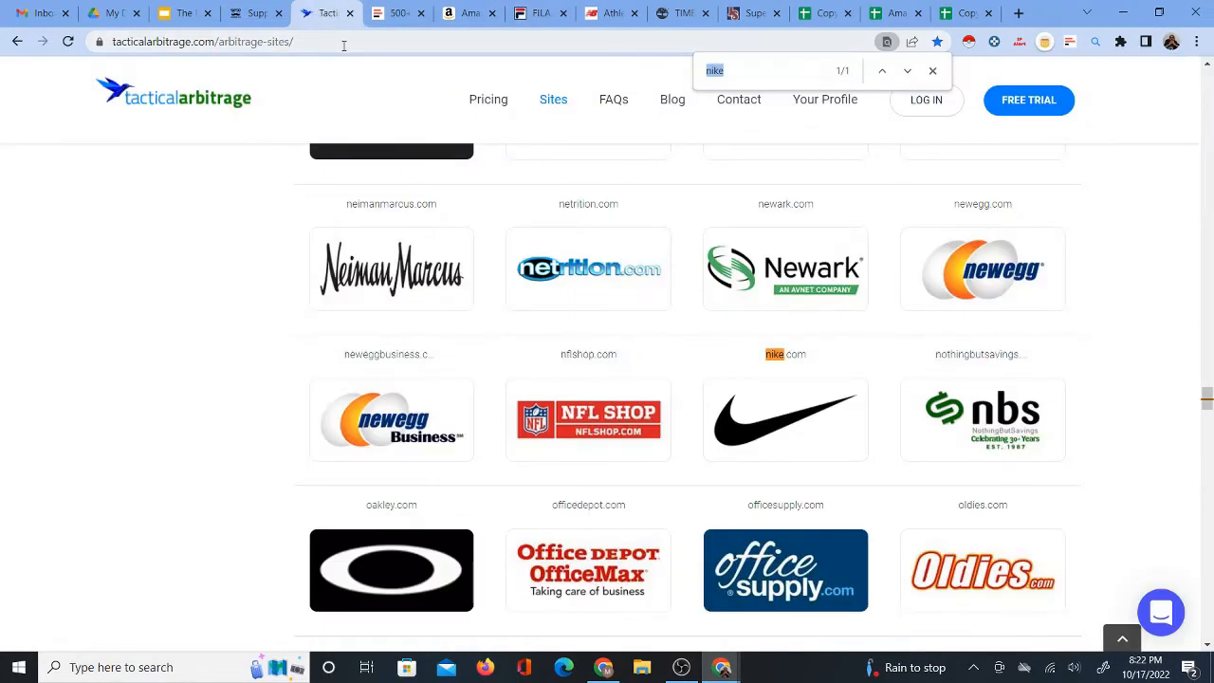
pyautogui.write('fil')
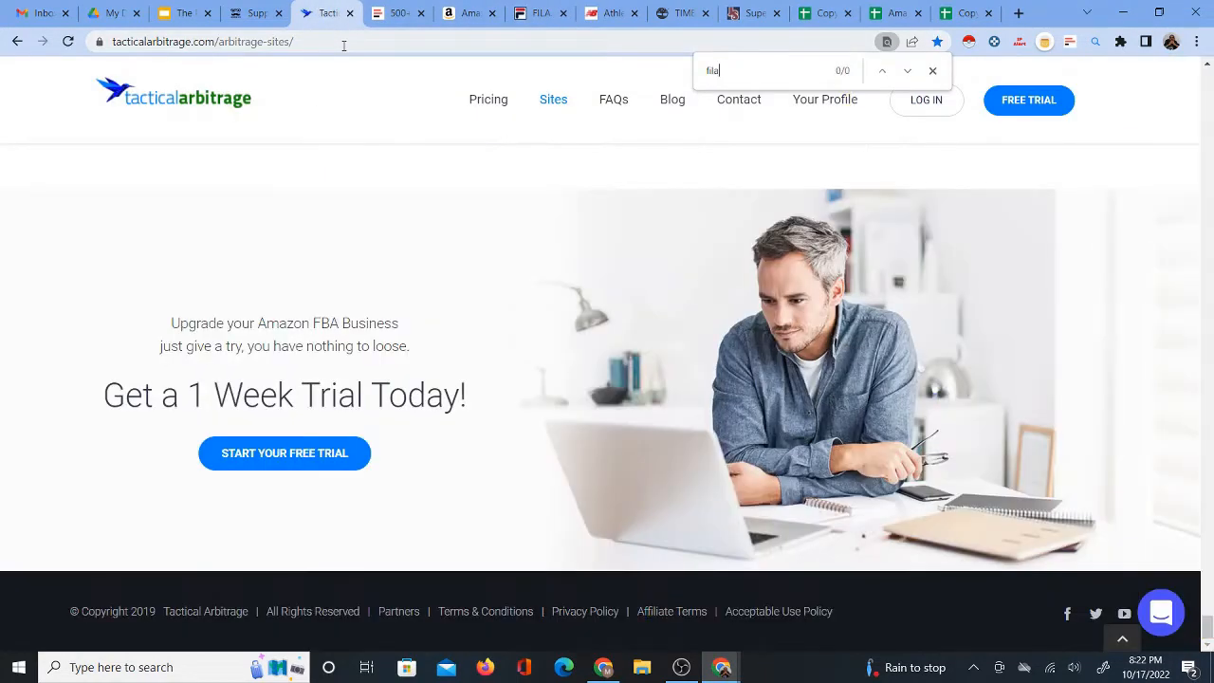
# Complete the "fila" search term, then close the search and browse the Tactical Arbitrage site logos from the beginning of the alphabet.
pyautogui.write('a')
pyautogui.scroll(15, 884, 389)
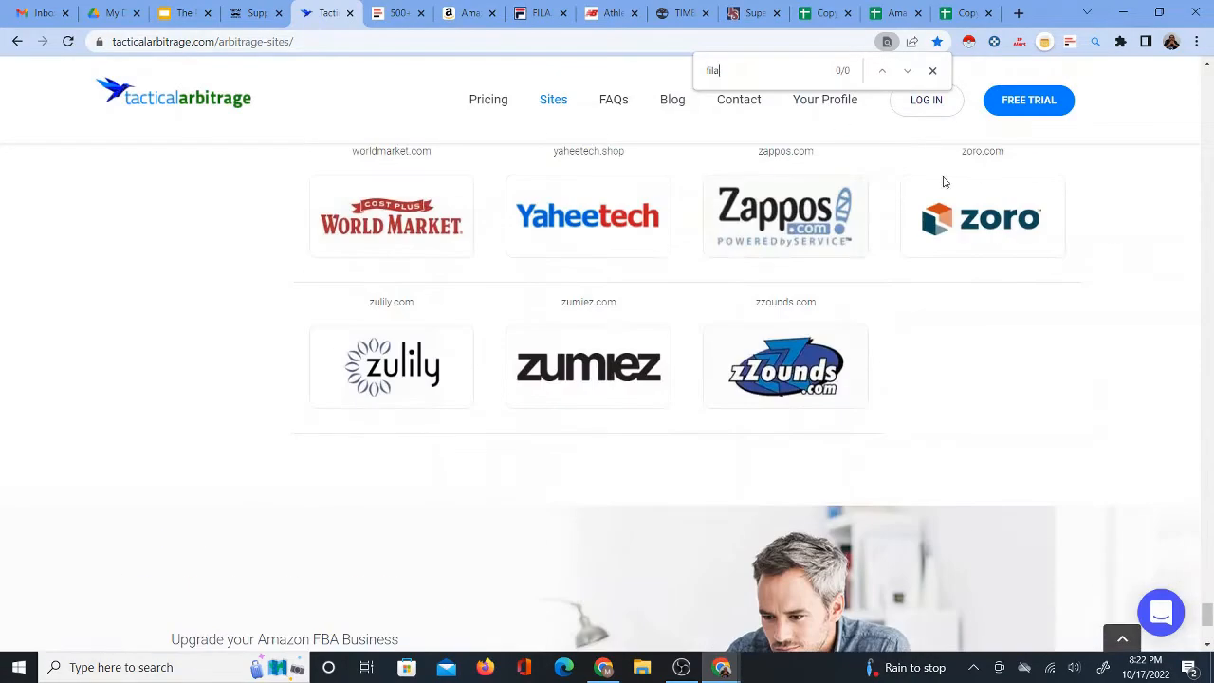
pyautogui.scroll(15, 920, 462)
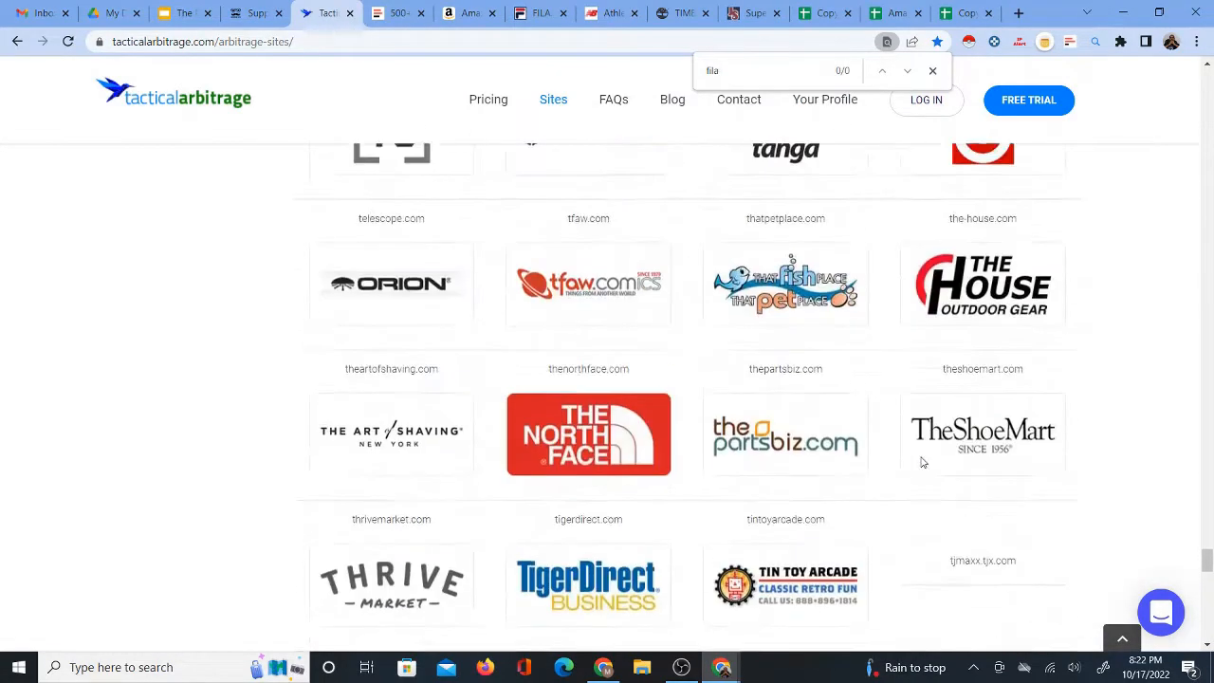
pyautogui.moveTo(1206, 535); pyautogui.dragTo(1205, 100)
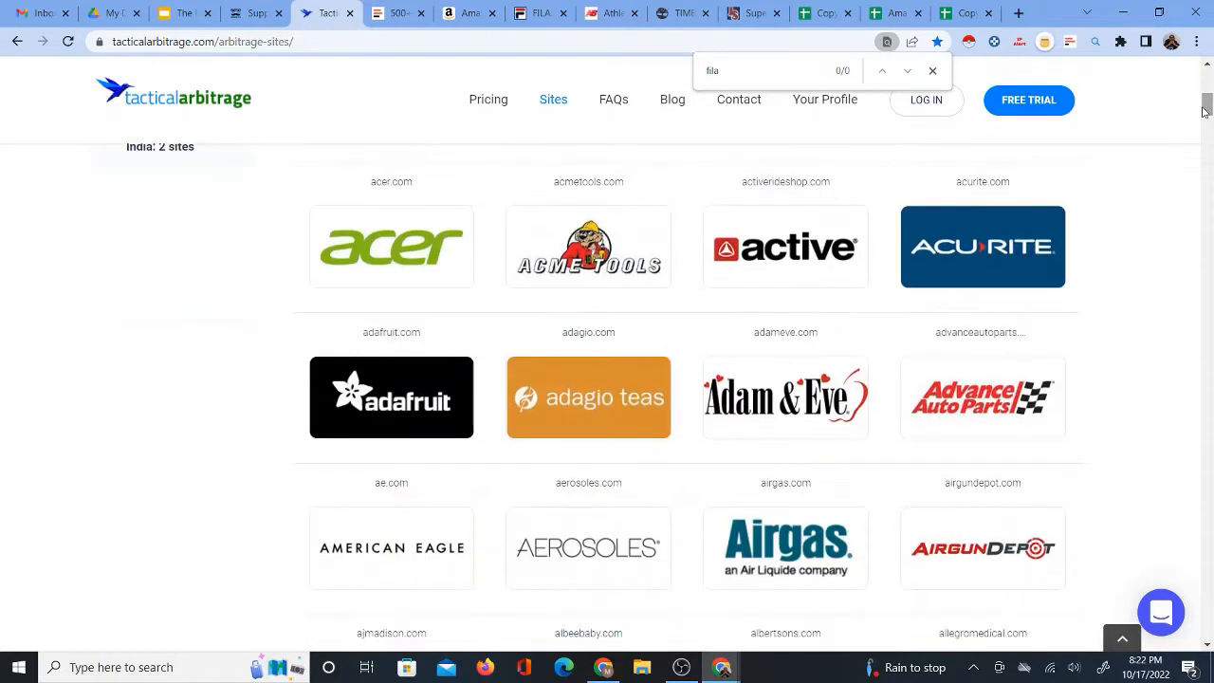
pyautogui.click(932, 70)
pyautogui.scroll(-4, 730, 421)
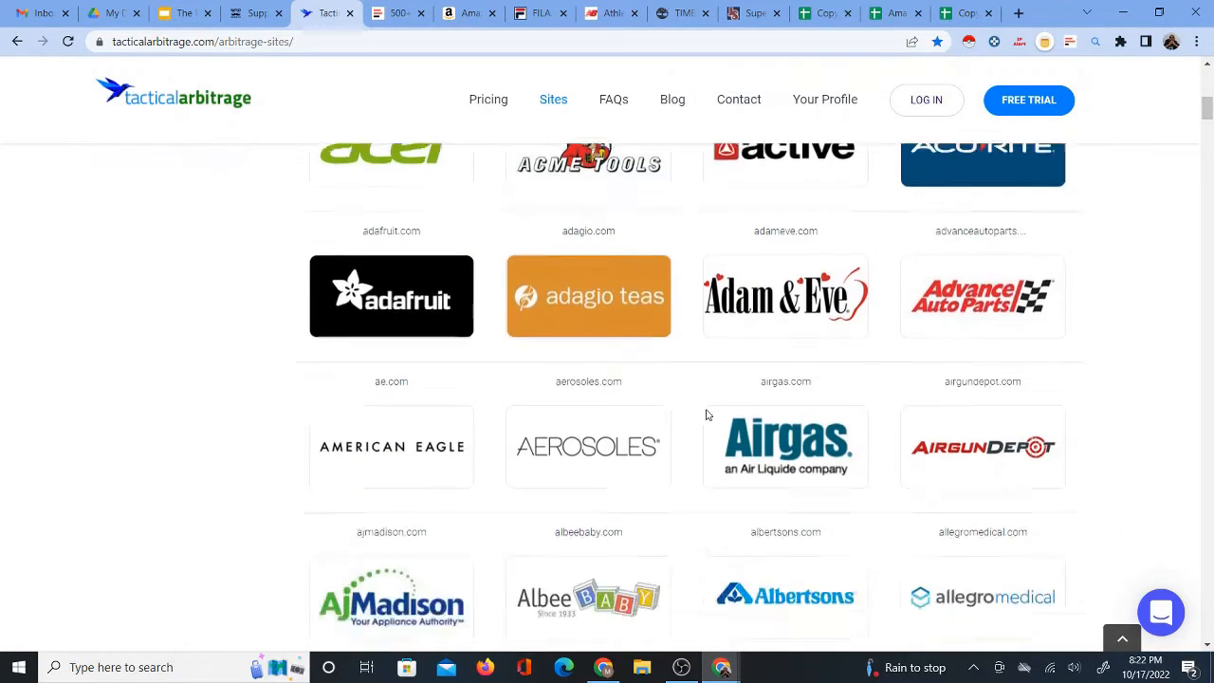
pyautogui.scroll(-3, 750, 493)
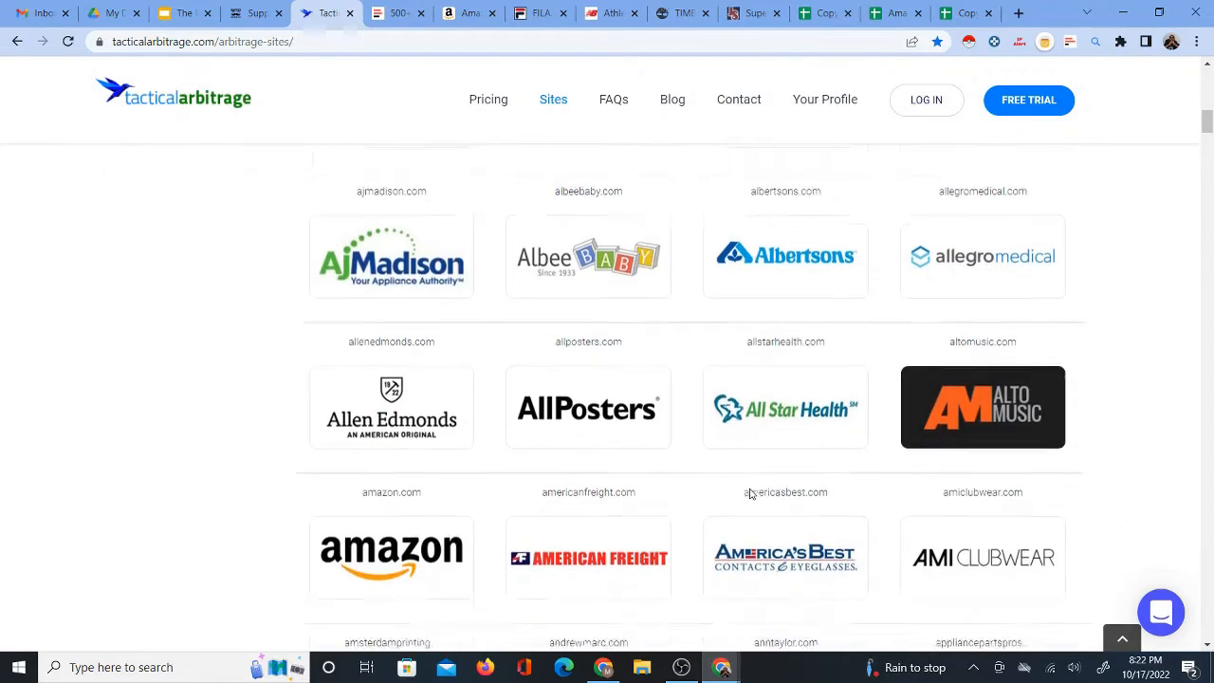
# View the FILA brand site, then open the New Balance site and look through its home page.
pyautogui.click(542, 16)
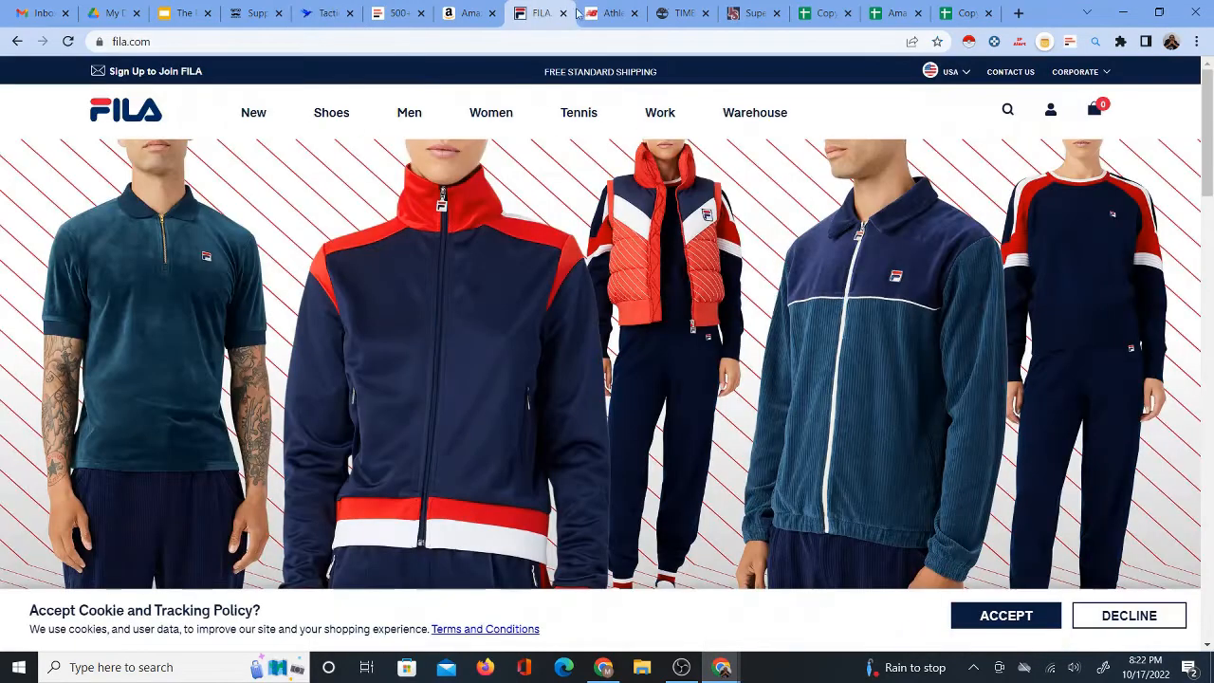
pyautogui.click(606, 16)
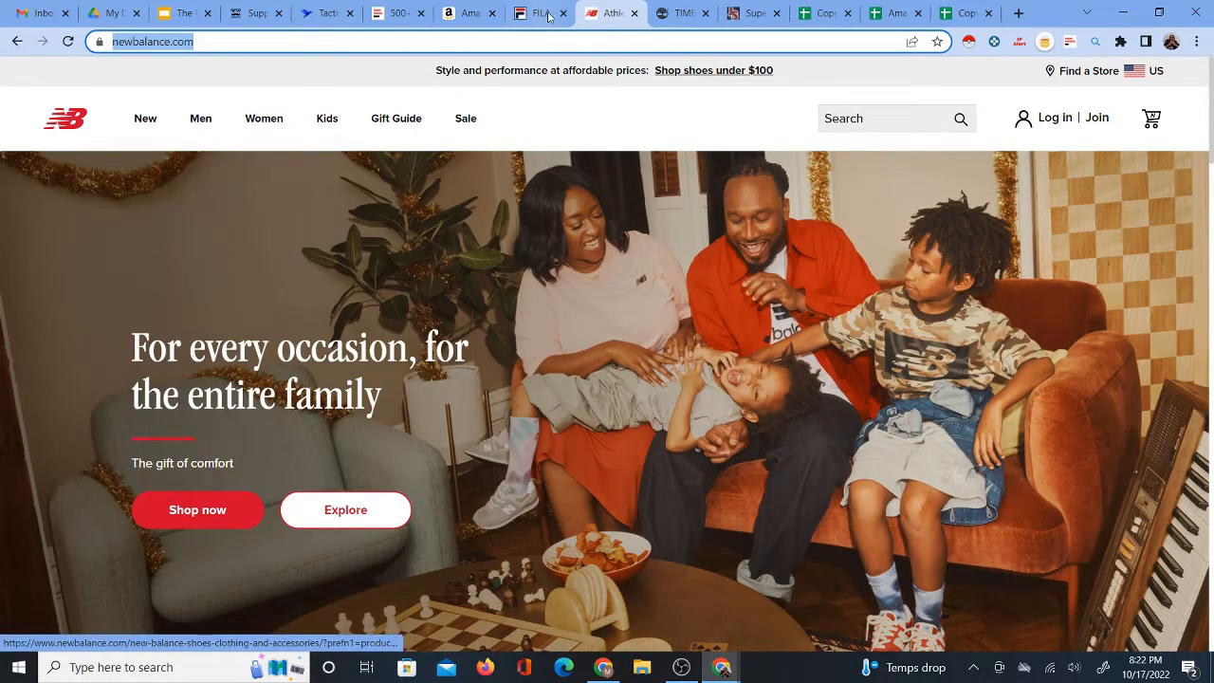
pyautogui.scroll(-10, 675, 410)
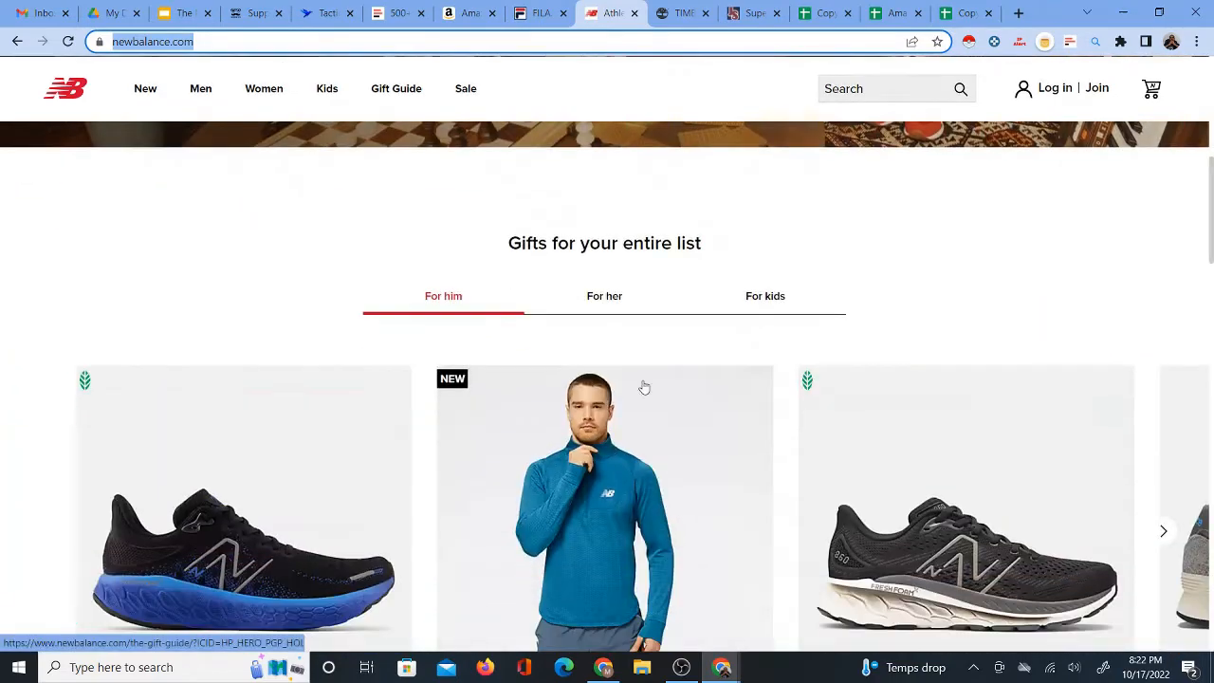
pyautogui.scroll(-5, 735, 387)
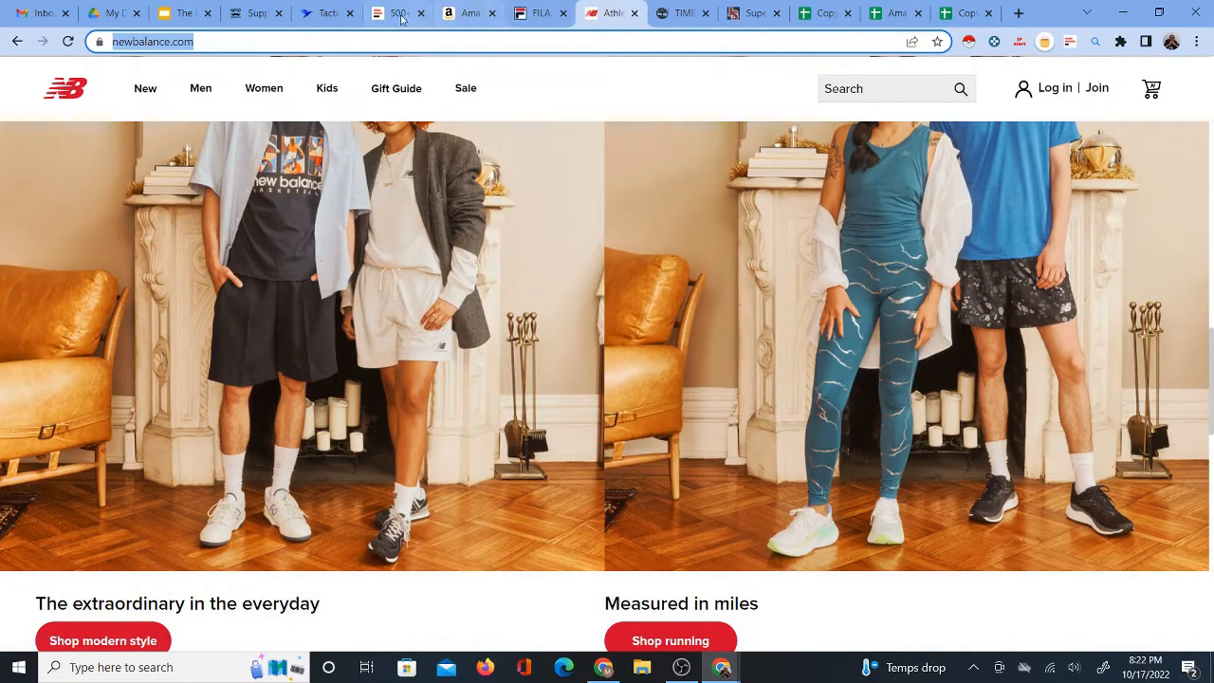
# Search the Tactical Arbitrage sites page for "newbalance".
pyautogui.click(319, 13)
pyautogui.hotkey('ctrl', 'f')
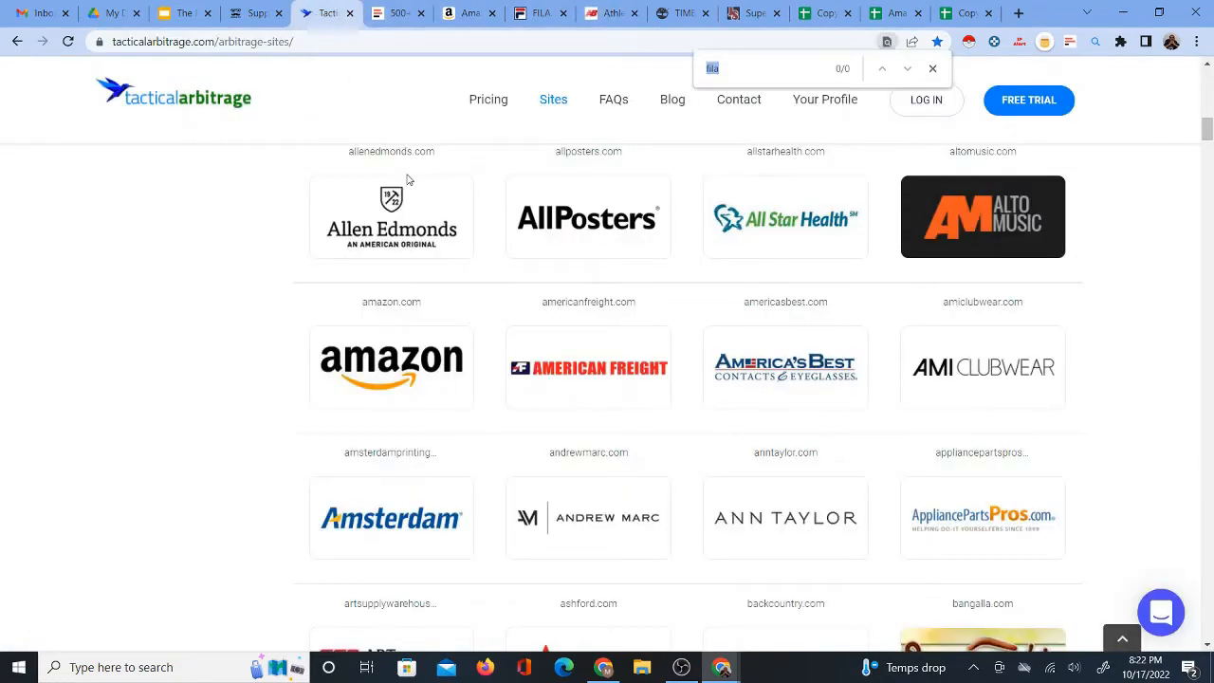
pyautogui.write('new')
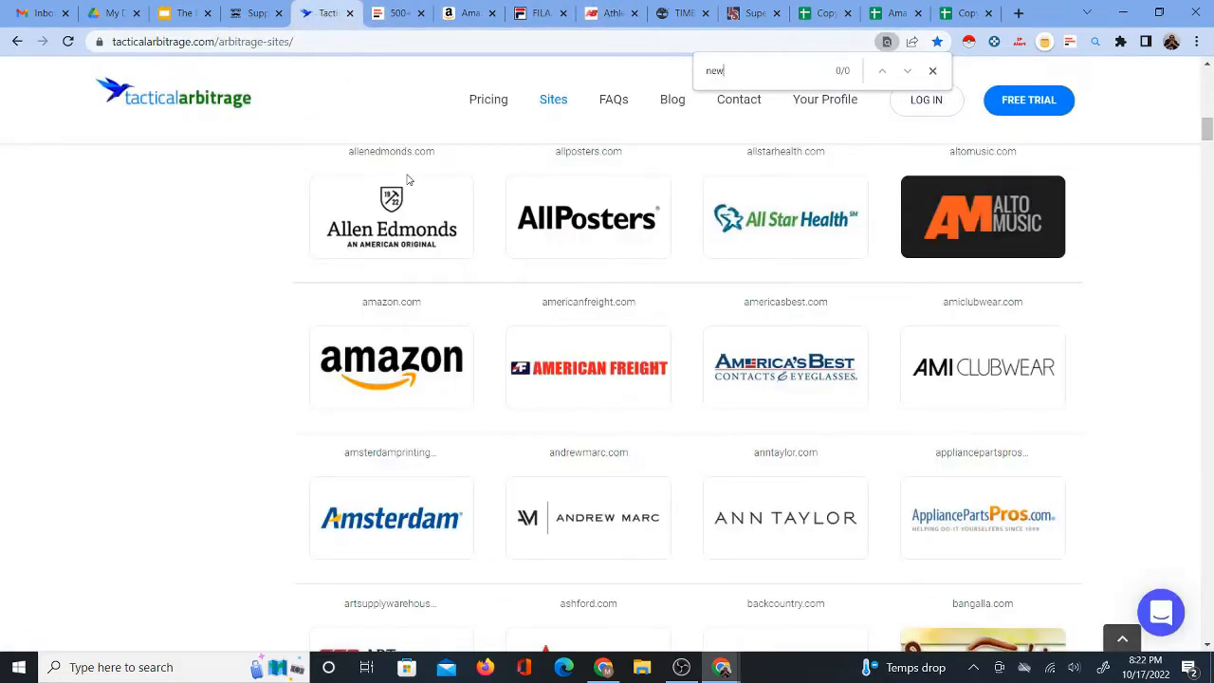
pyautogui.write('balance')
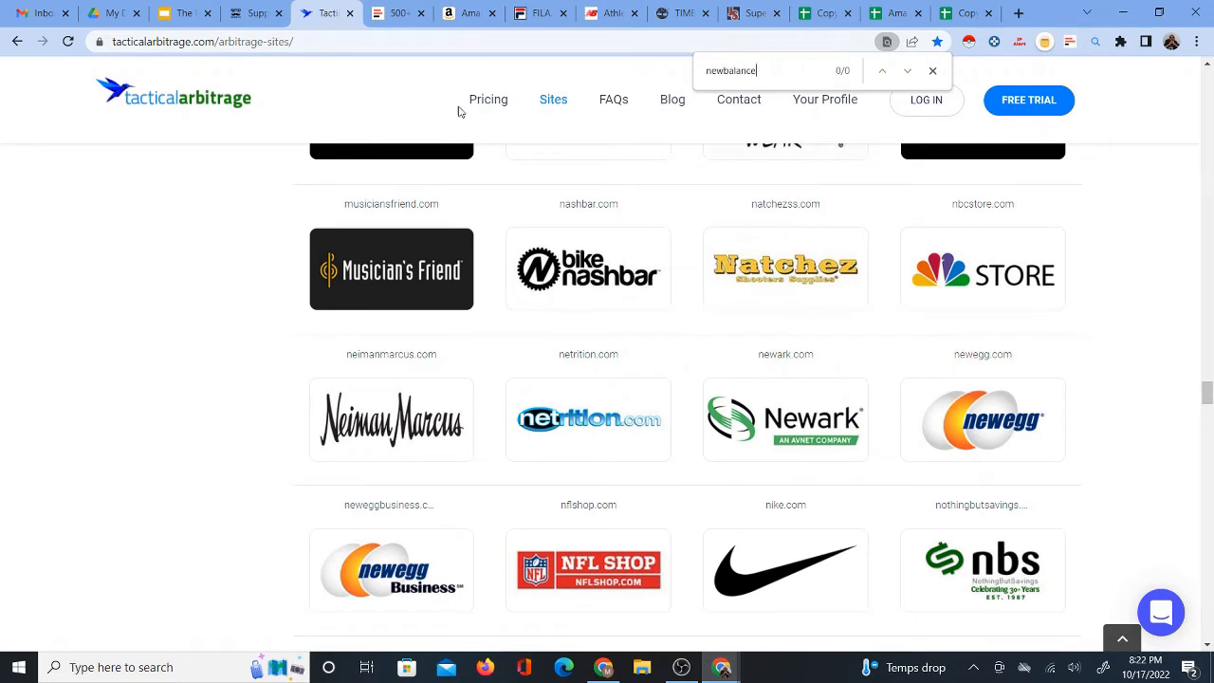
# View the Timberland product page, then search the Tactical Arbitrage sites page for "timberland" and close the search.
pyautogui.click(668, 13)
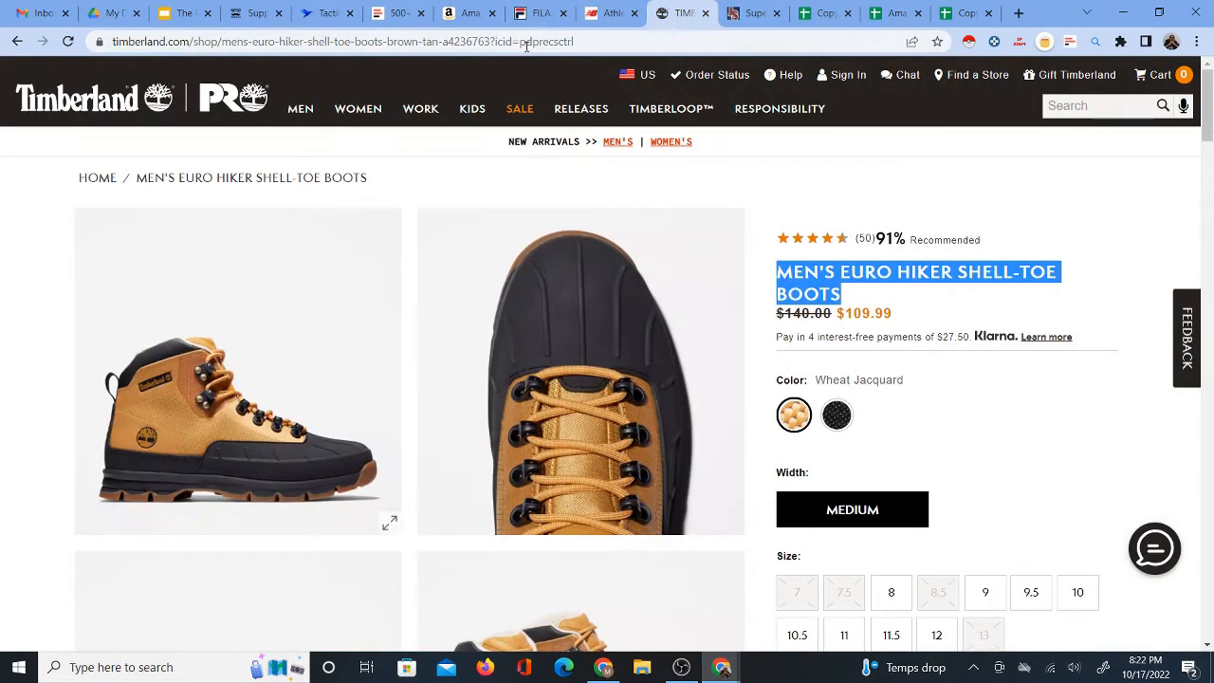
pyautogui.click(322, 13)
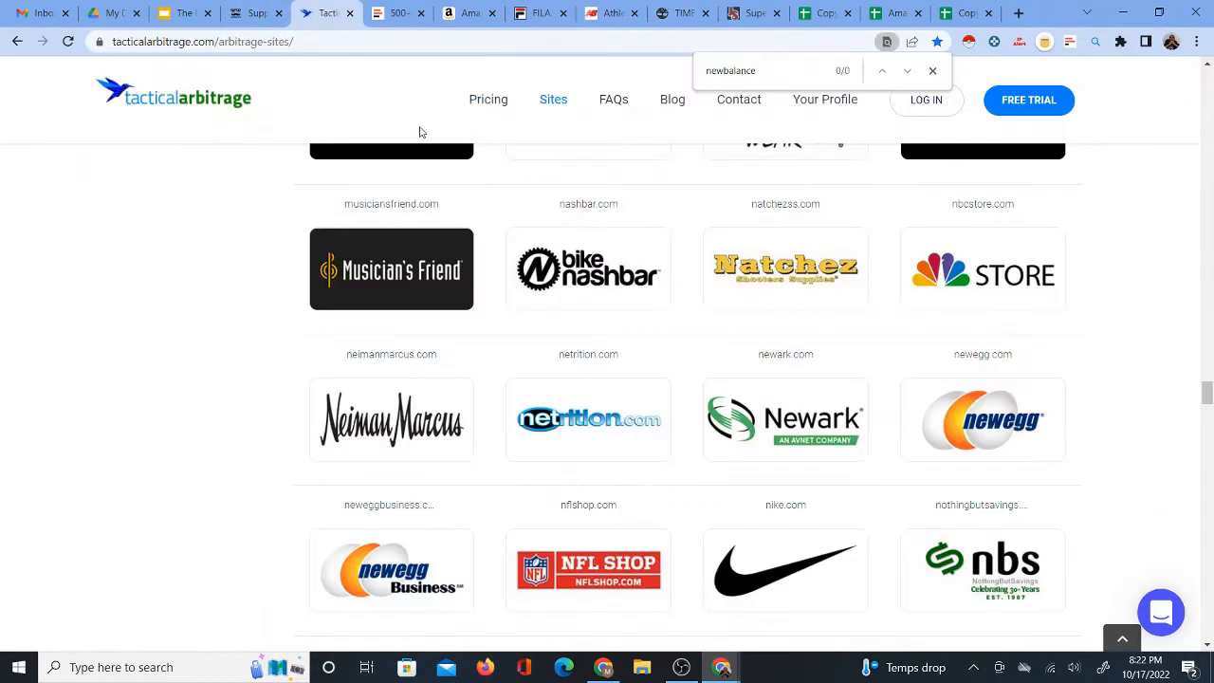
pyautogui.hotkey('ctrl', 'f')
pyautogui.write('timberland')
pyautogui.click(932, 70)
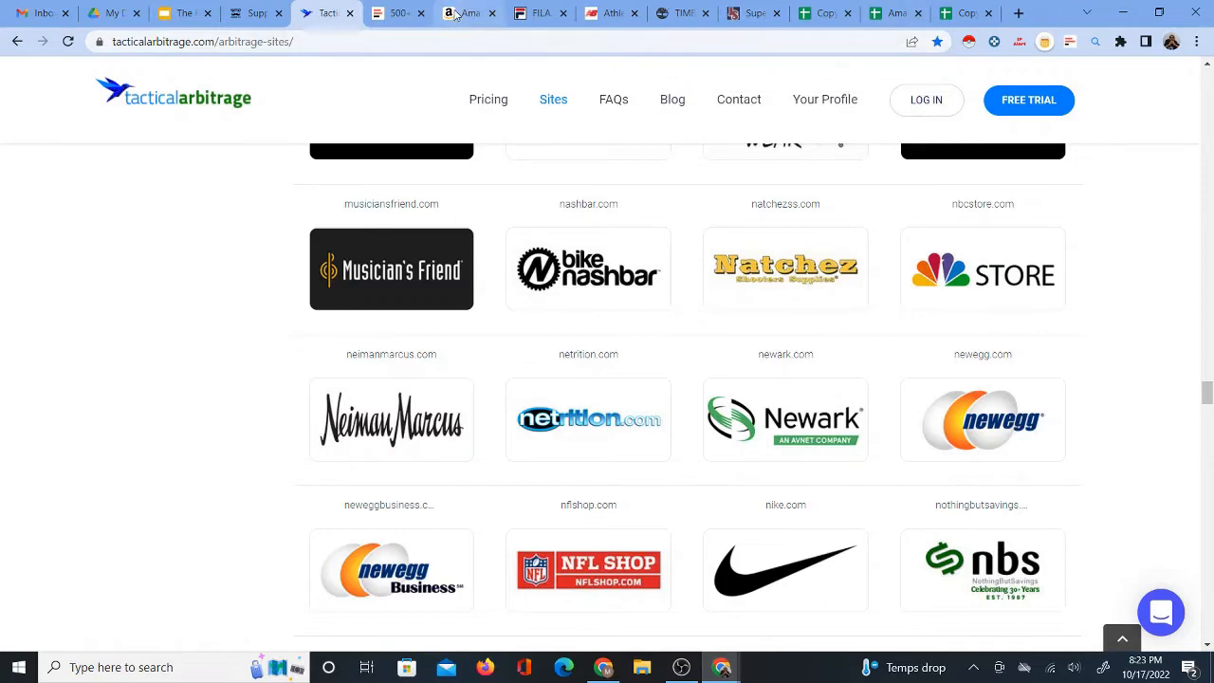
# Search Amazon for "new balance" in place of nike and look through the first shoe results.
pyautogui.click(455, 13)
pyautogui.moveTo(1208, 142); pyautogui.dragTo(1208, 95)
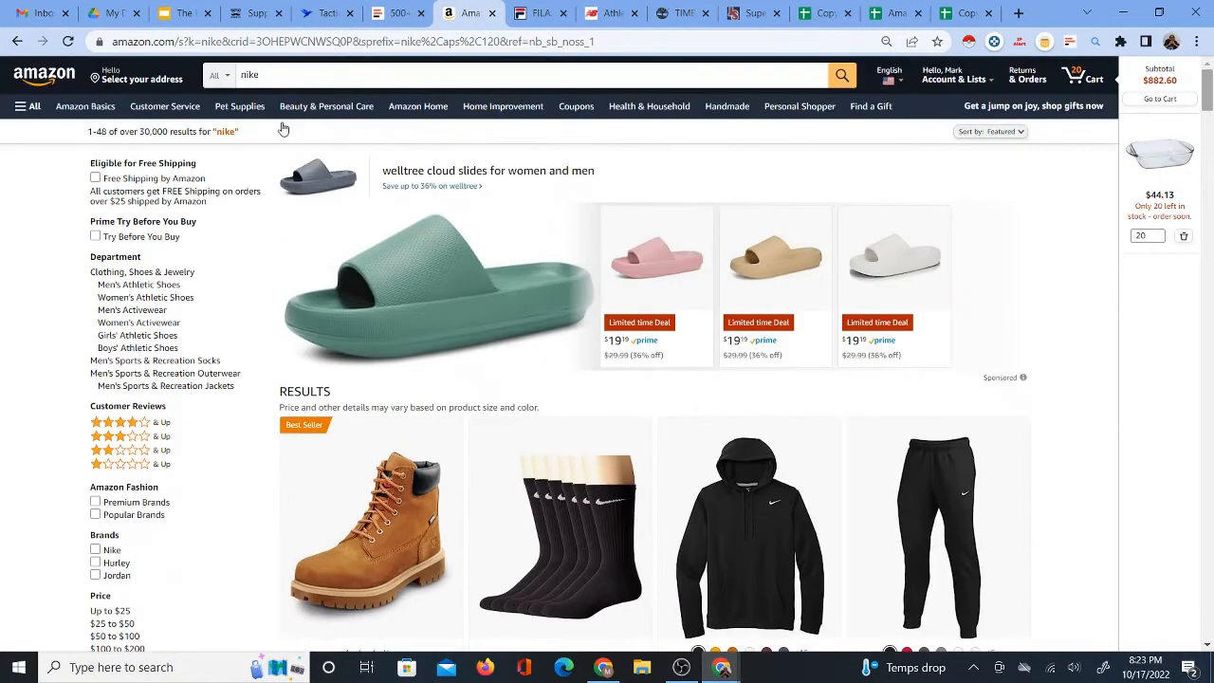
pyautogui.doubleClick(239, 73)
pyautogui.write('ne')
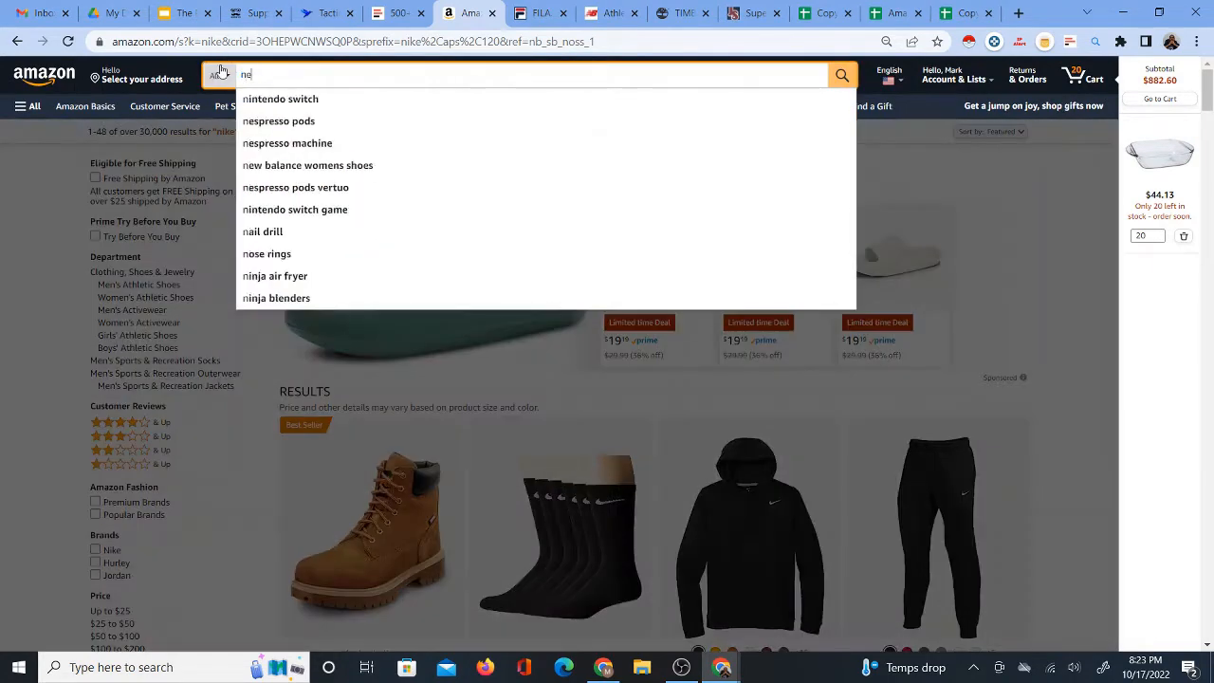
pyautogui.write('w b')
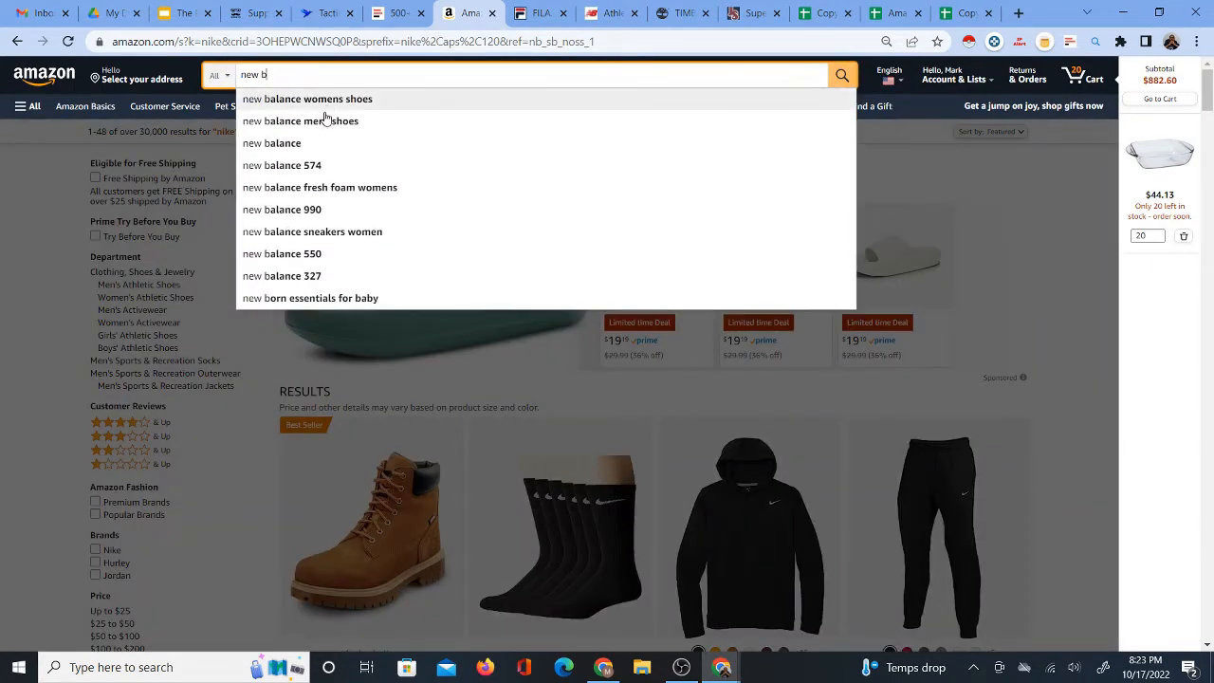
pyautogui.click(294, 147)
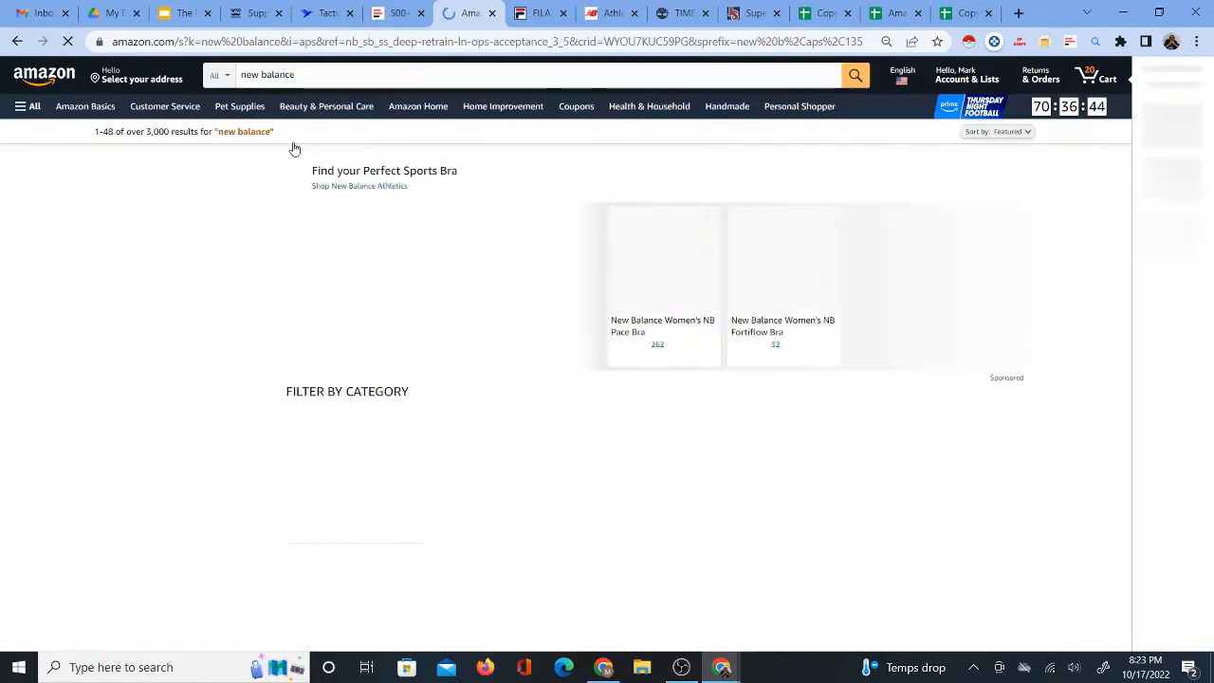
pyautogui.scroll(-8, 489, 331)
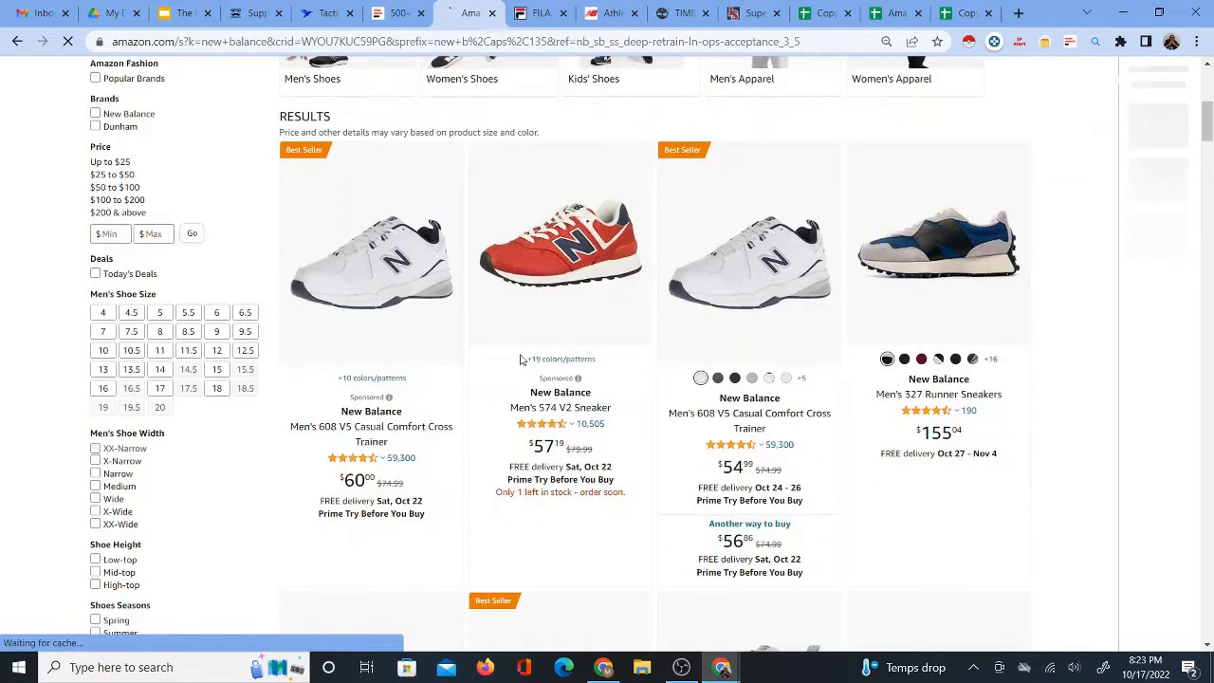
pyautogui.scroll(8, 581, 271)
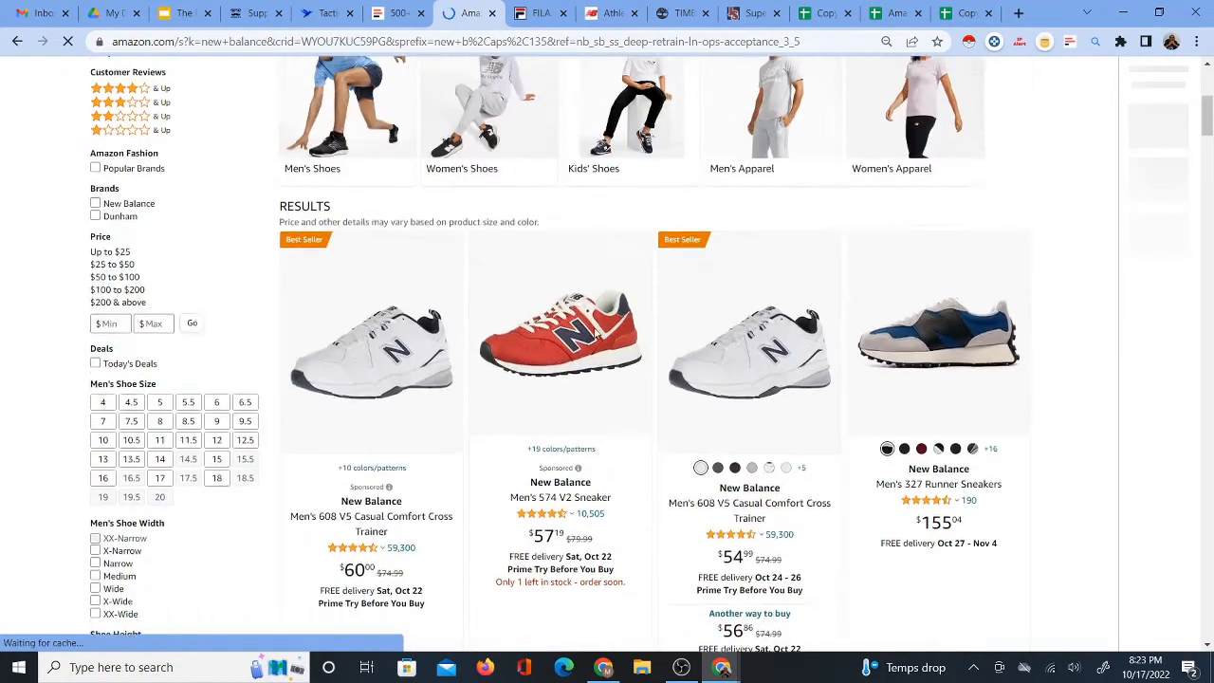
pyautogui.scroll(-1, 598, 346)
pyautogui.scroll(1, 598, 346)
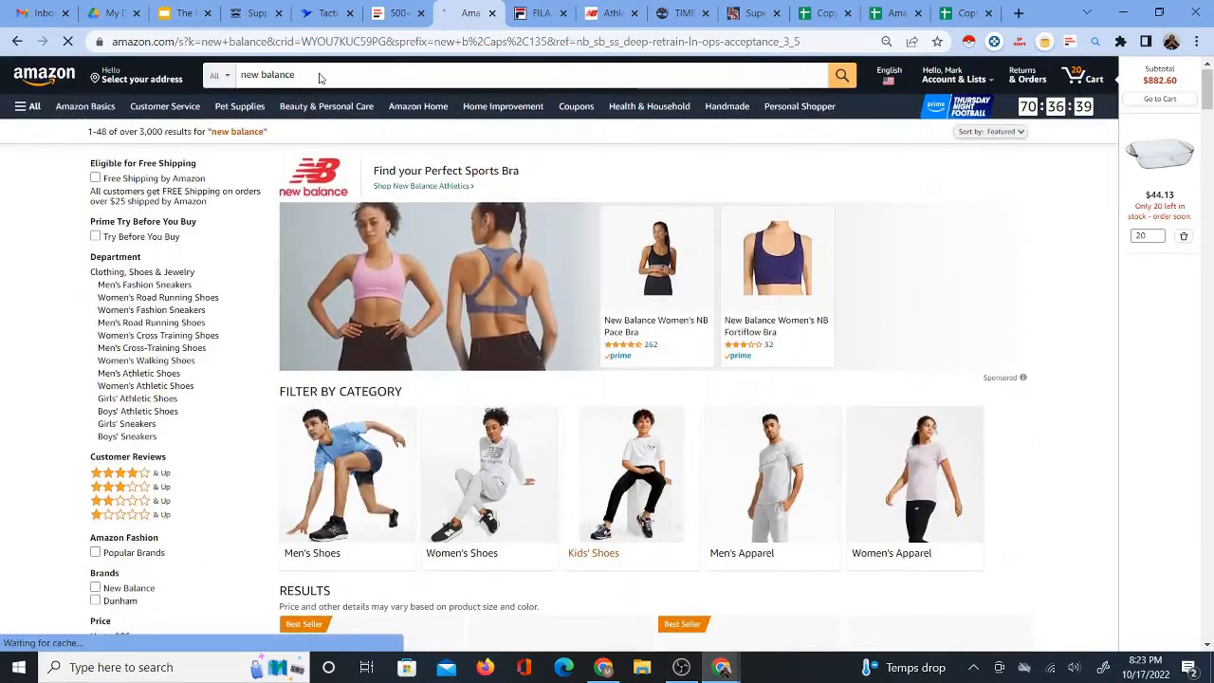
# Search Amazon for "timberland boots for men" and look through the results down to the 4+ Star Styles.
pyautogui.click(254, 74)
pyautogui.write('tim')
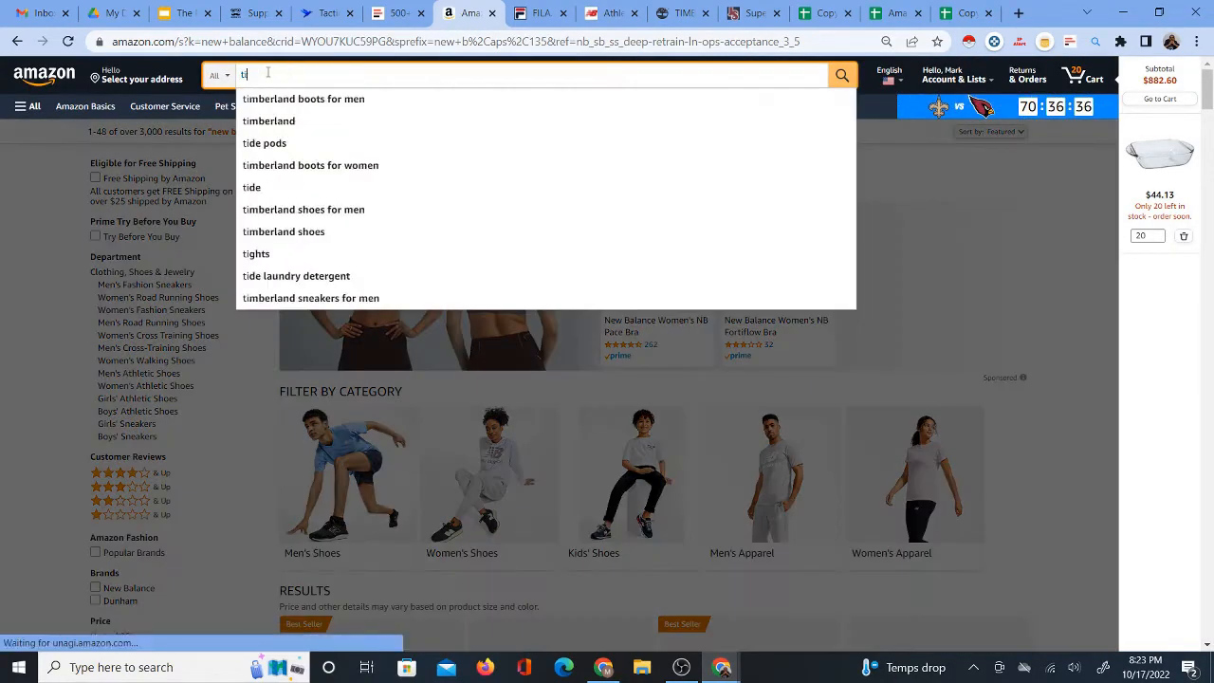
pyautogui.click(311, 100)
pyautogui.scroll(-3, 569, 370)
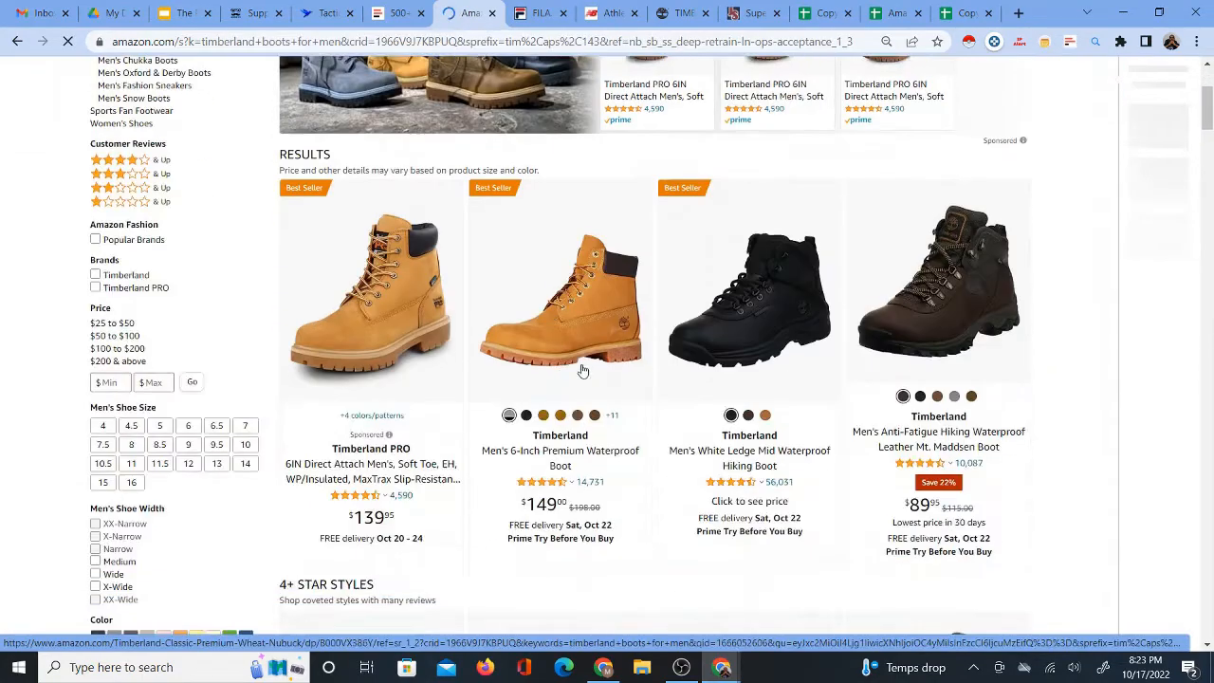
pyautogui.scroll(-3, 582, 370)
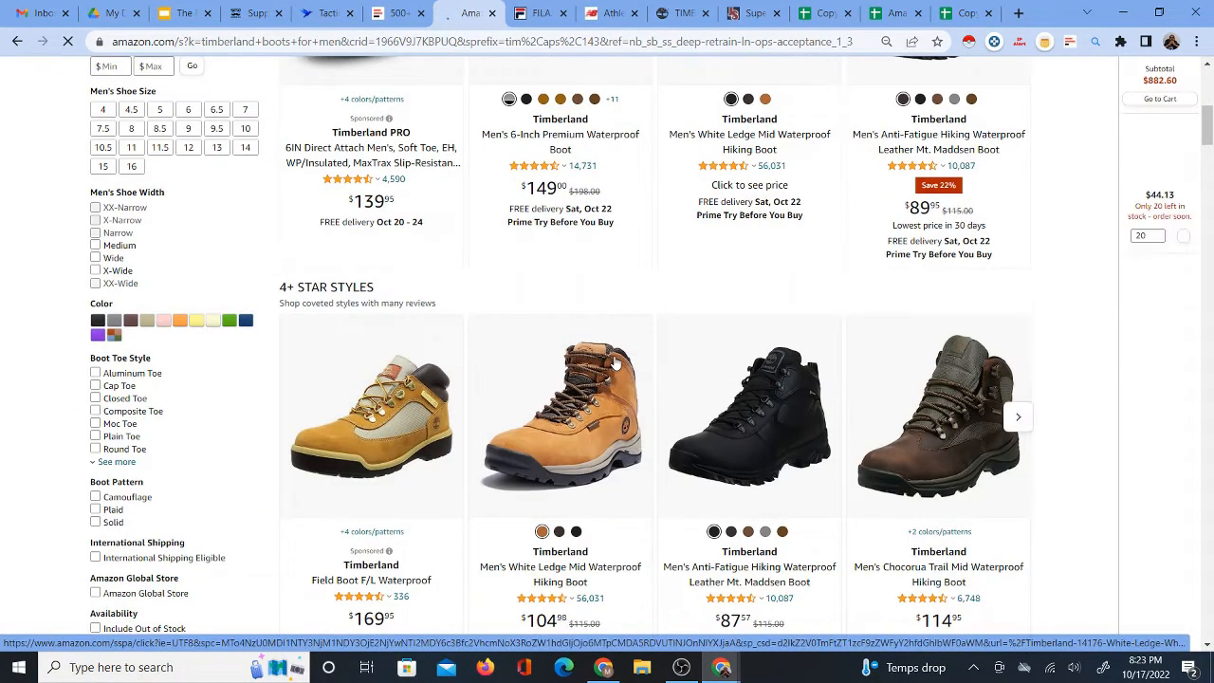
pyautogui.scroll(-2, 614, 361)
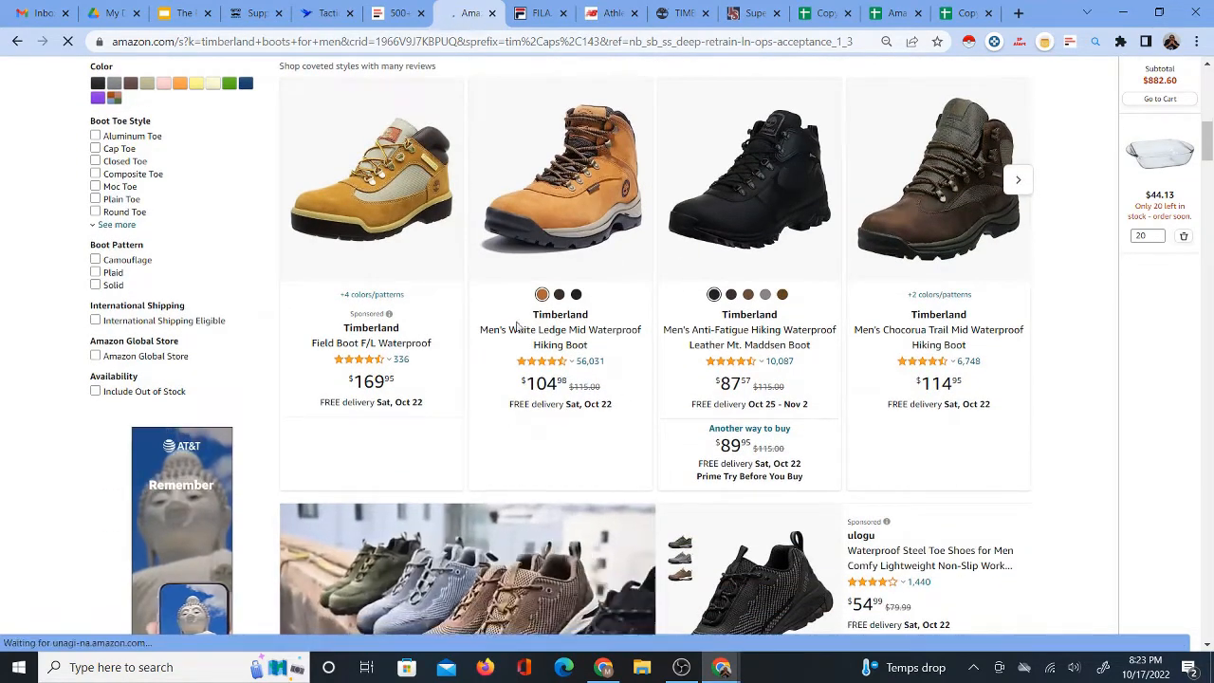
# Revisit the Timberland, New Balance and FILA sites, then look over the Tactical Arbitrage entries around and after Nike.
pyautogui.click(670, 17)
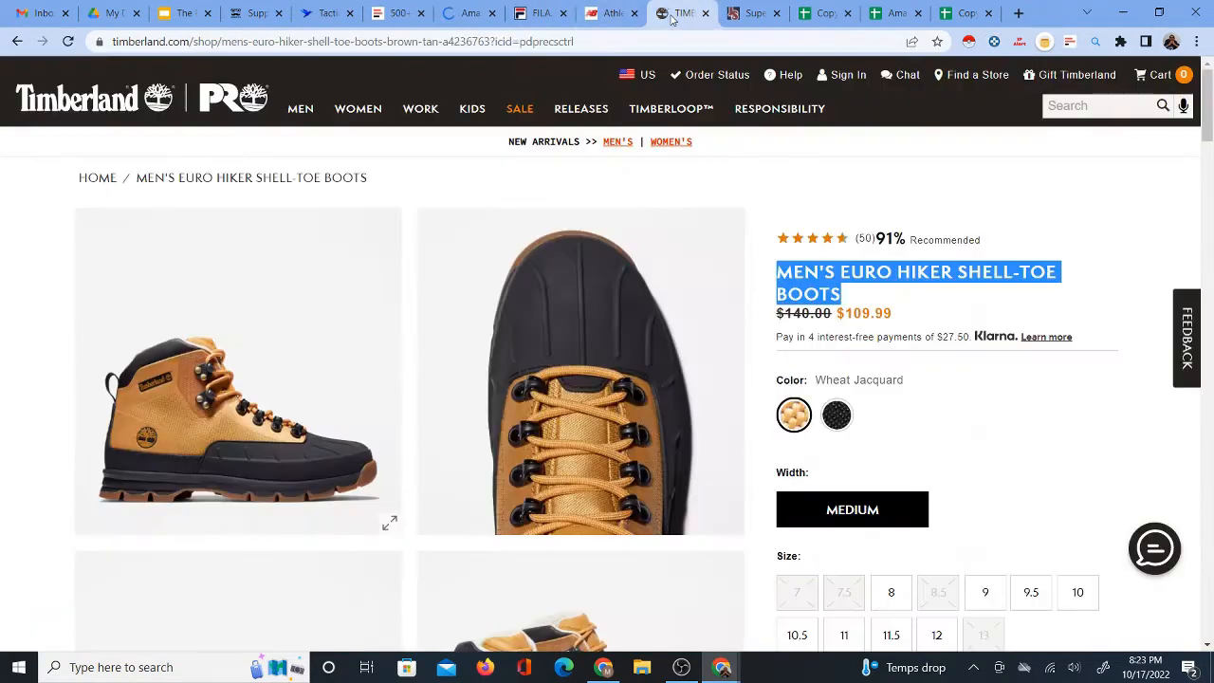
pyautogui.click(607, 16)
pyautogui.click(536, 12)
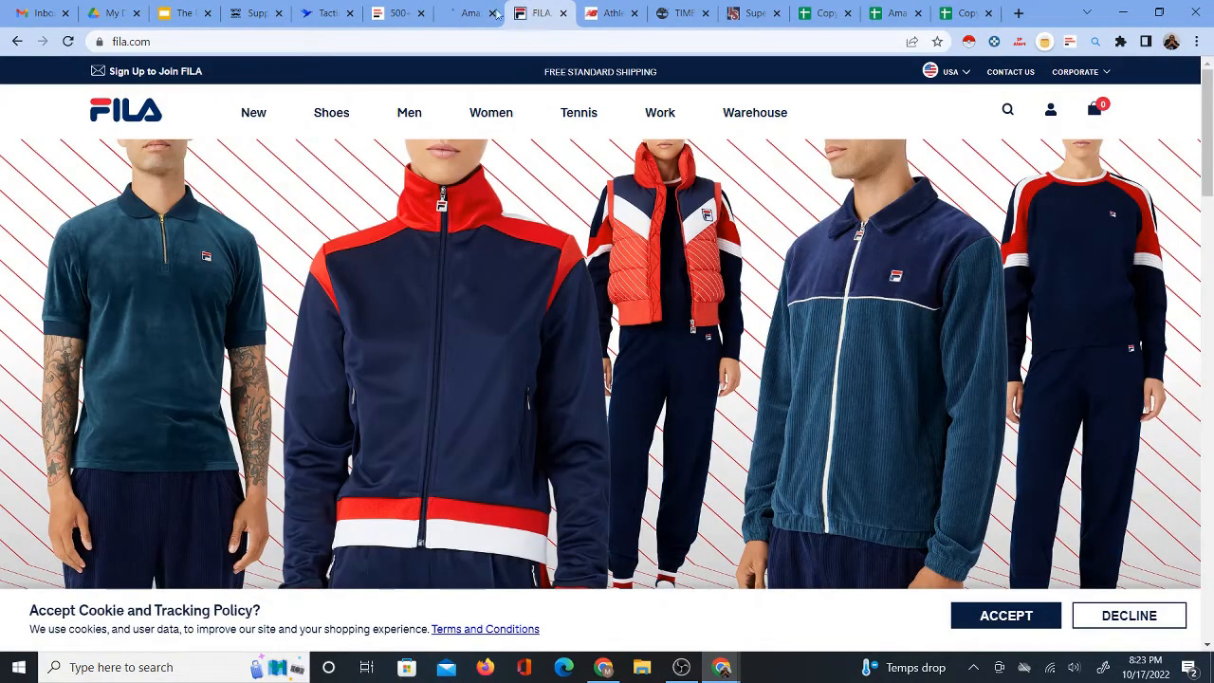
pyautogui.click(327, 13)
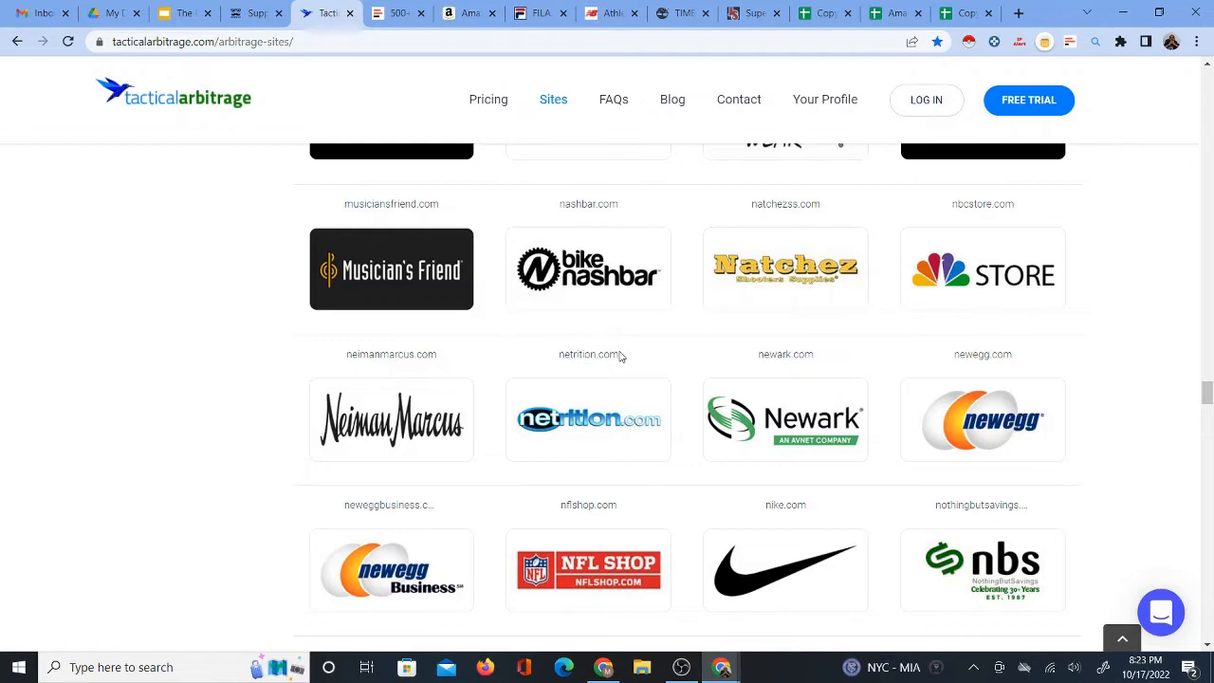
pyautogui.scroll(-1, 618, 351)
pyautogui.scroll(-3, 619, 351)
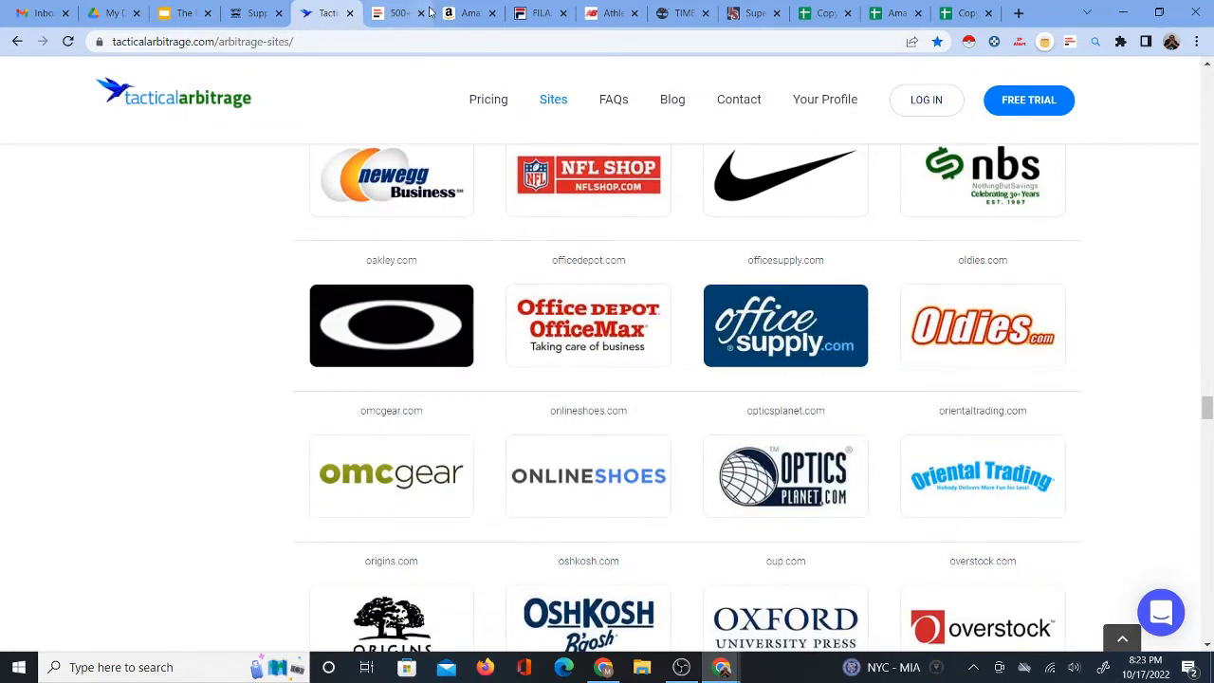
# Compare the Amazon results for Timberland men's boots with the brand's own site, then revisit the FILA site.
pyautogui.click(468, 13)
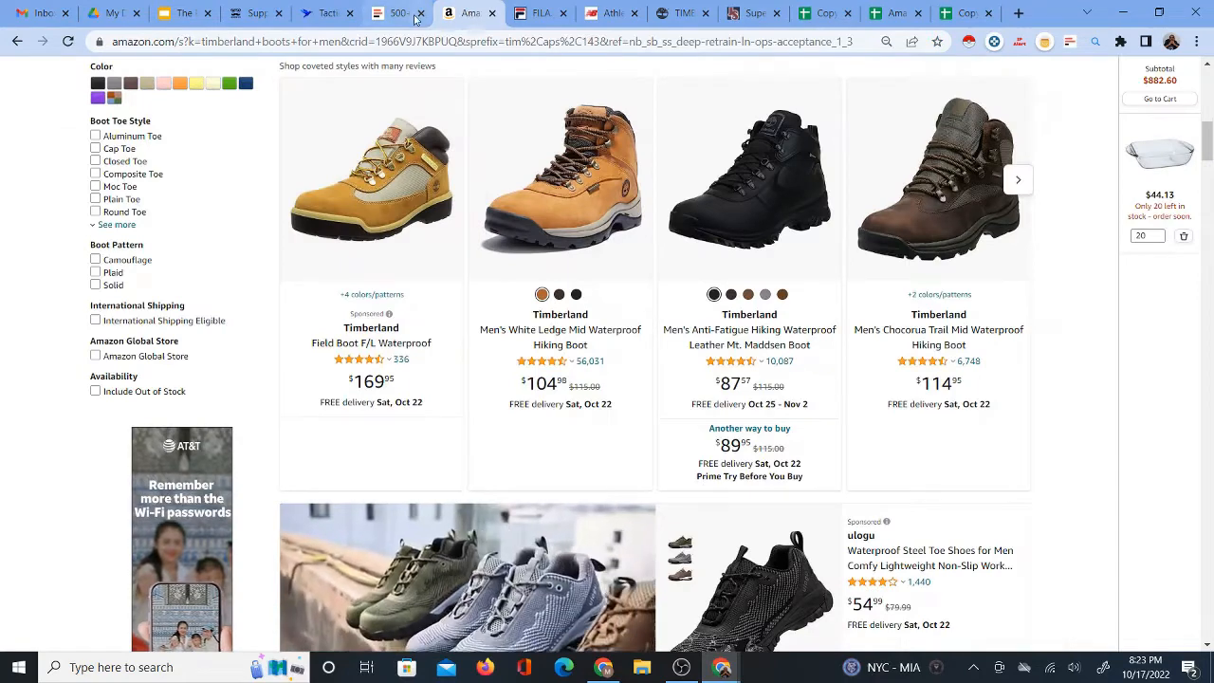
pyautogui.click(685, 13)
pyautogui.click(474, 15)
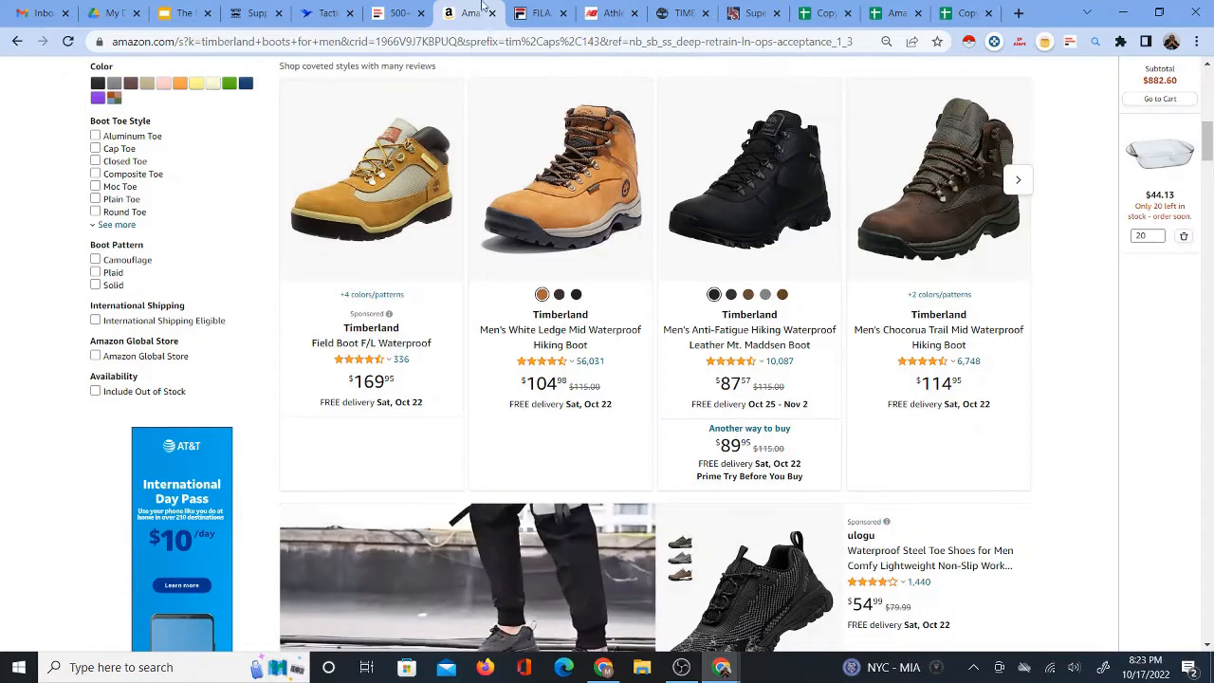
pyautogui.click(539, 13)
# Search Google for the Timberland product title "MEN'S EURO HIKER SHELL-TOE BOOTS", then close the search results and the JanSport page.
pyautogui.click(683, 14)
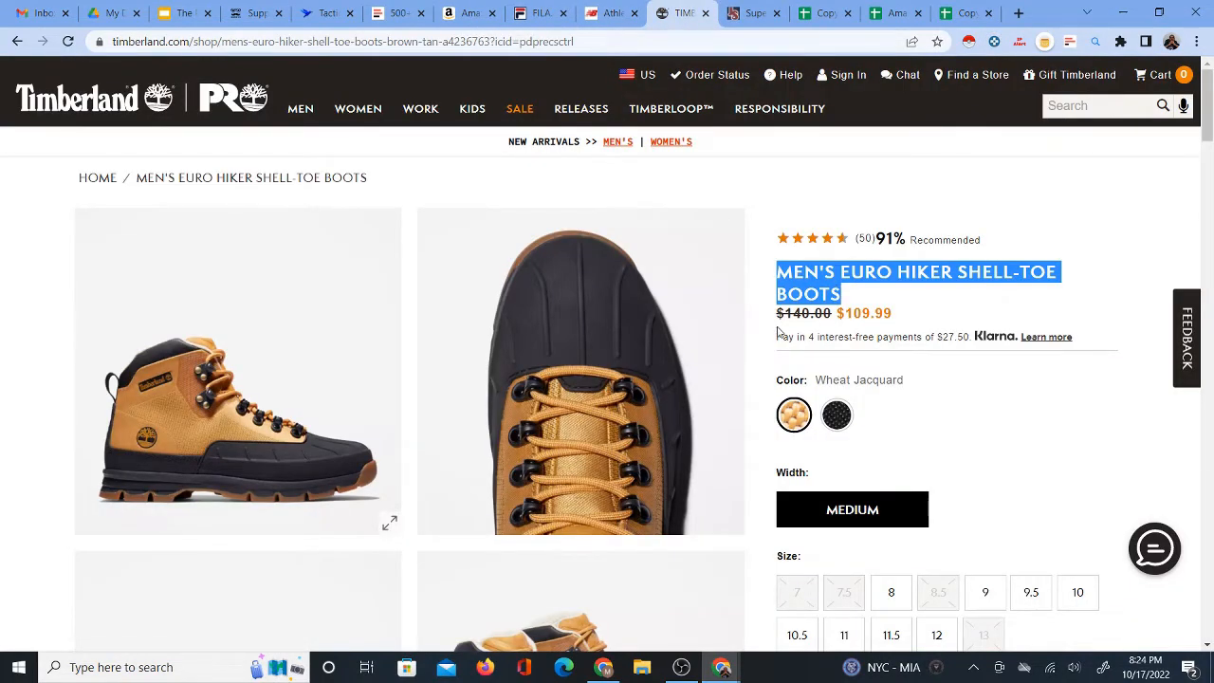
pyautogui.scroll(-1, 778, 332)
pyautogui.click(943, 225)
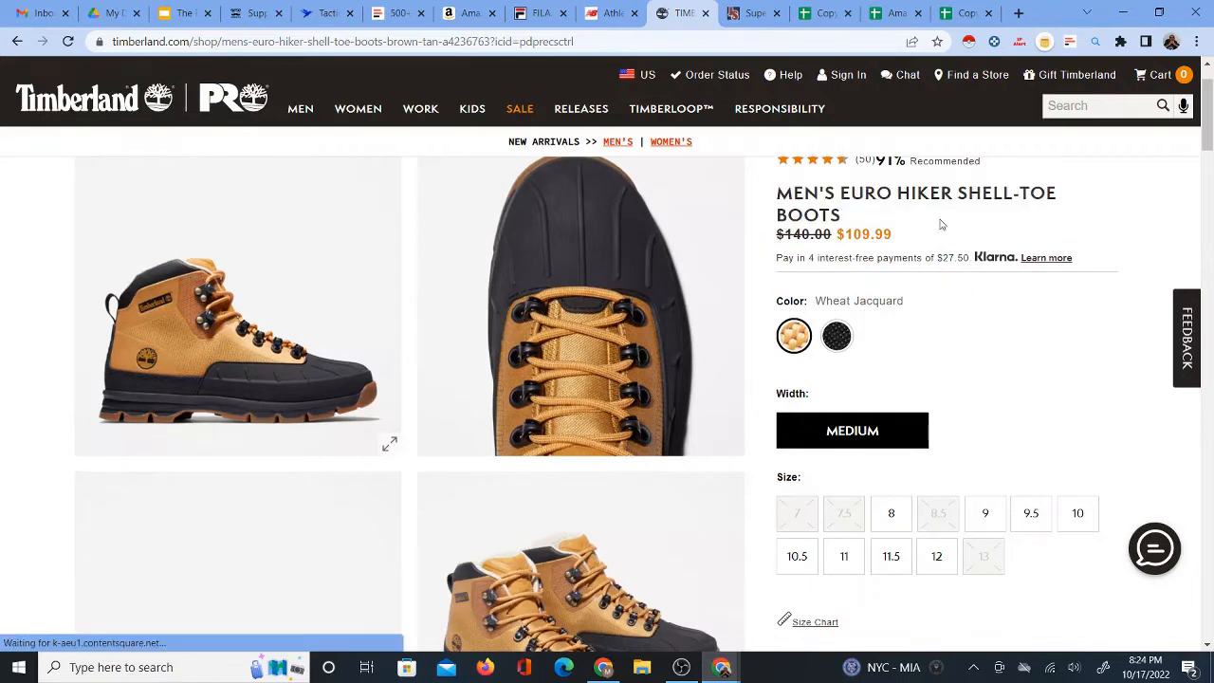
pyautogui.tripleClick(846, 213)
pyautogui.rightClick(829, 196)
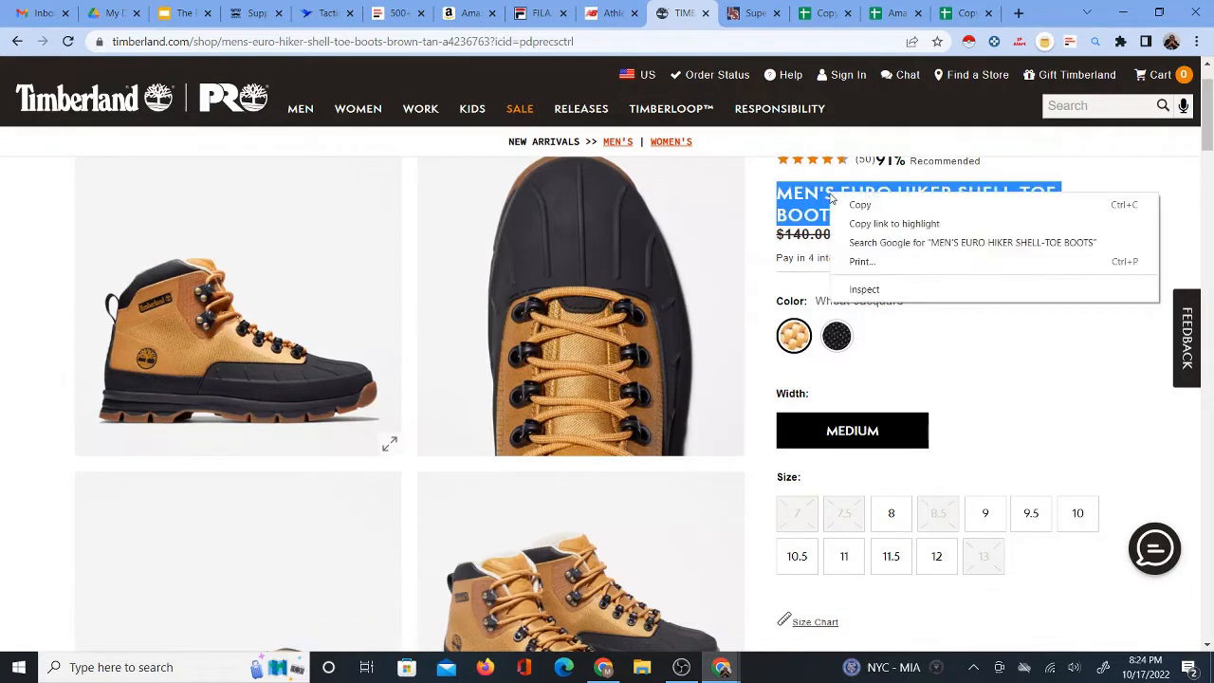
pyautogui.click(865, 242)
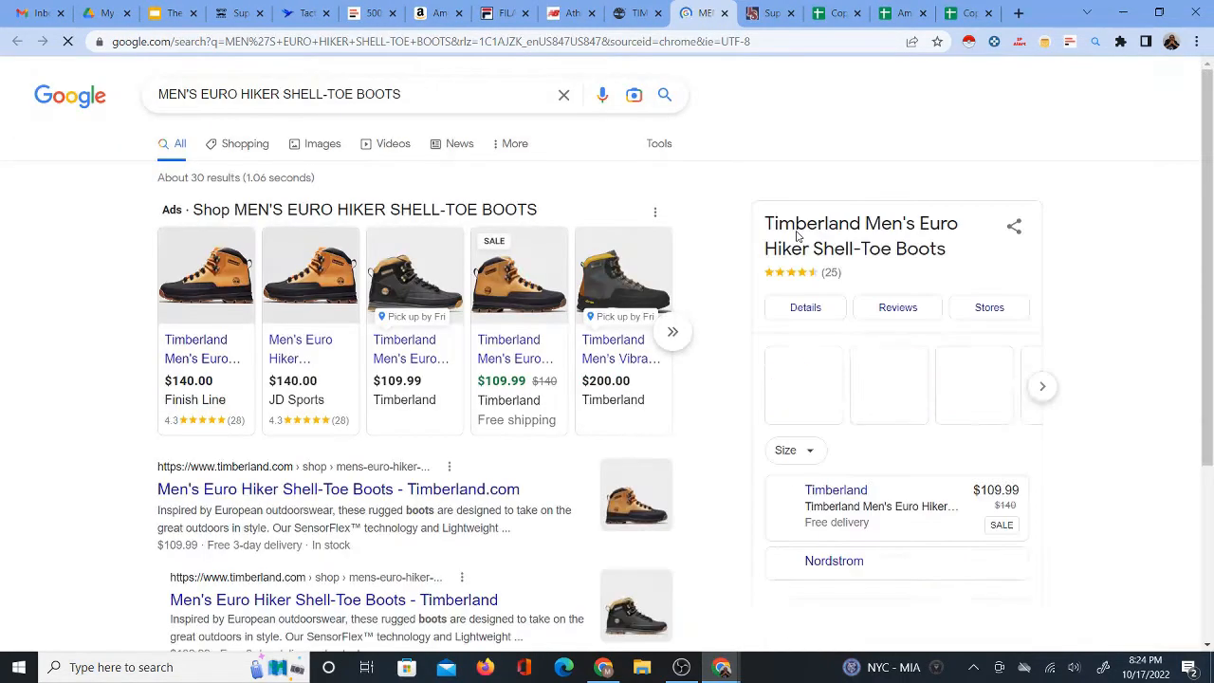
pyautogui.click(724, 16)
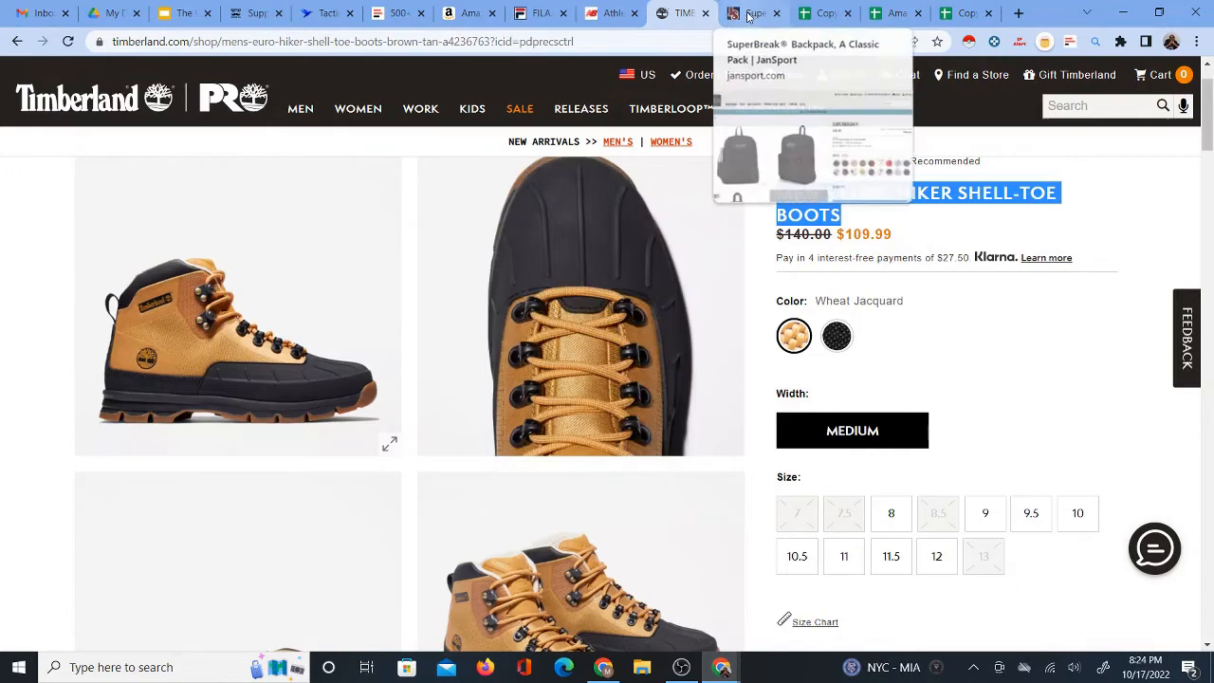
pyautogui.click(775, 15)
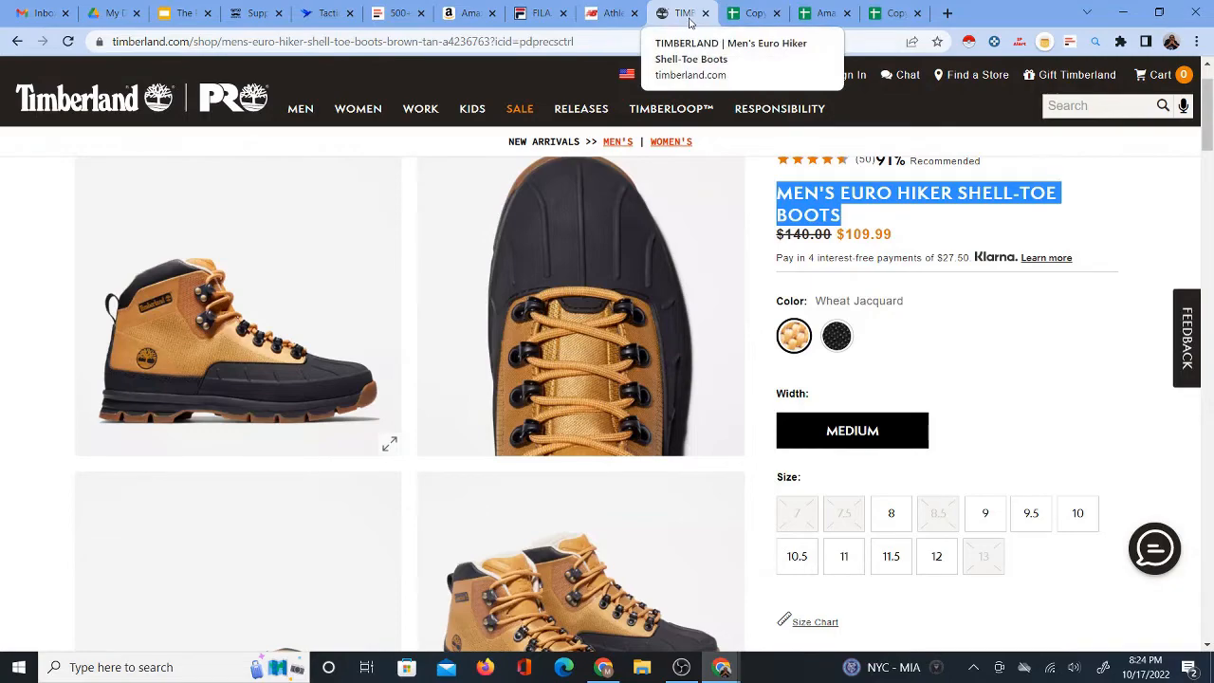
# Open New Balance's men's MADE in USA 990v5 Core product page, dismiss the sign-up offer and highlight the product title.
pyautogui.click(608, 14)
pyautogui.scroll(-3, 693, 463)
pyautogui.scroll(-3, 693, 464)
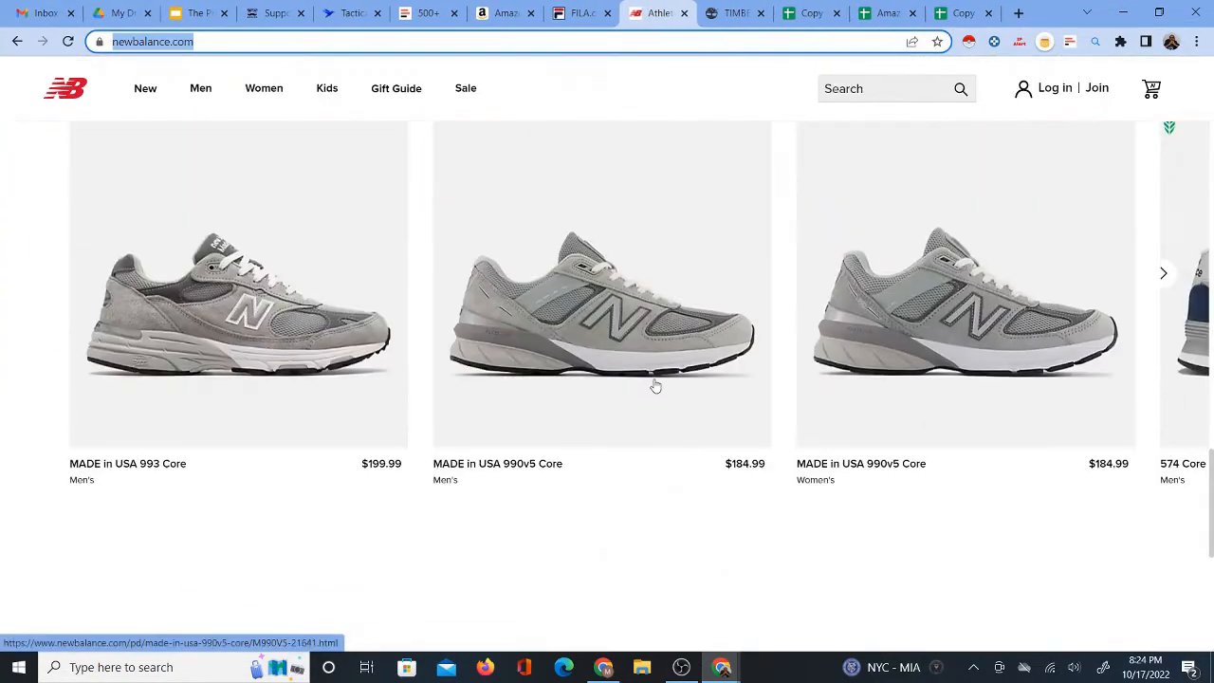
pyautogui.click(471, 474)
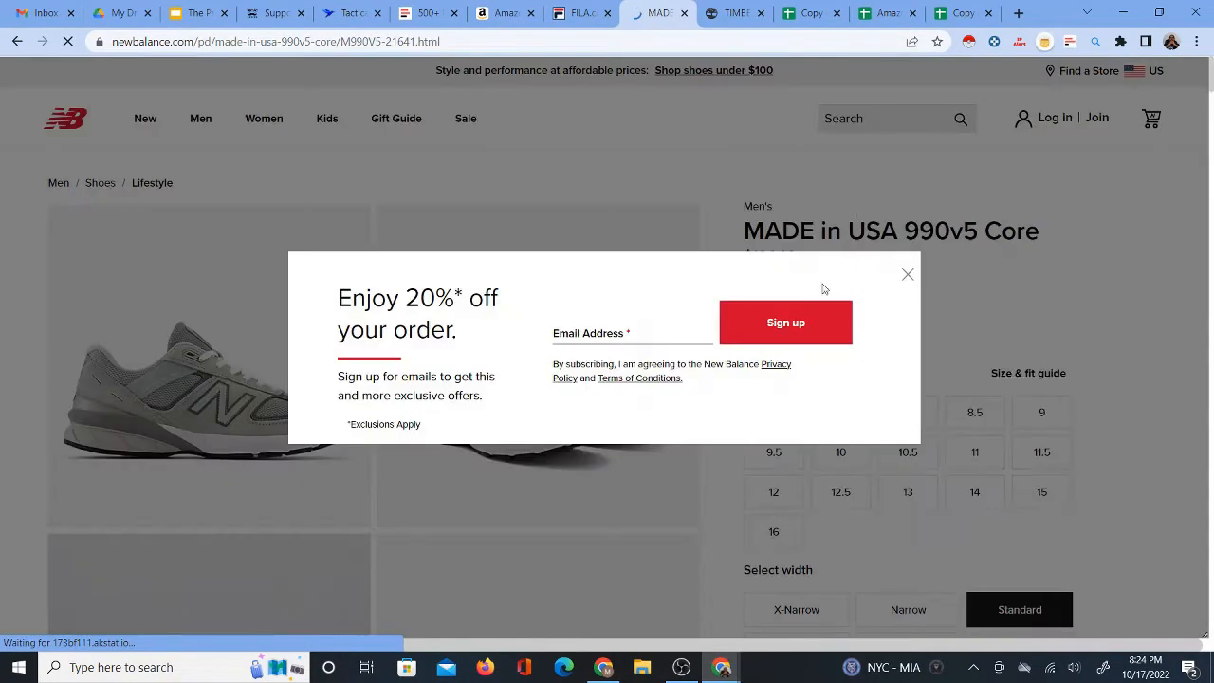
pyautogui.click(905, 277)
pyautogui.tripleClick(851, 236)
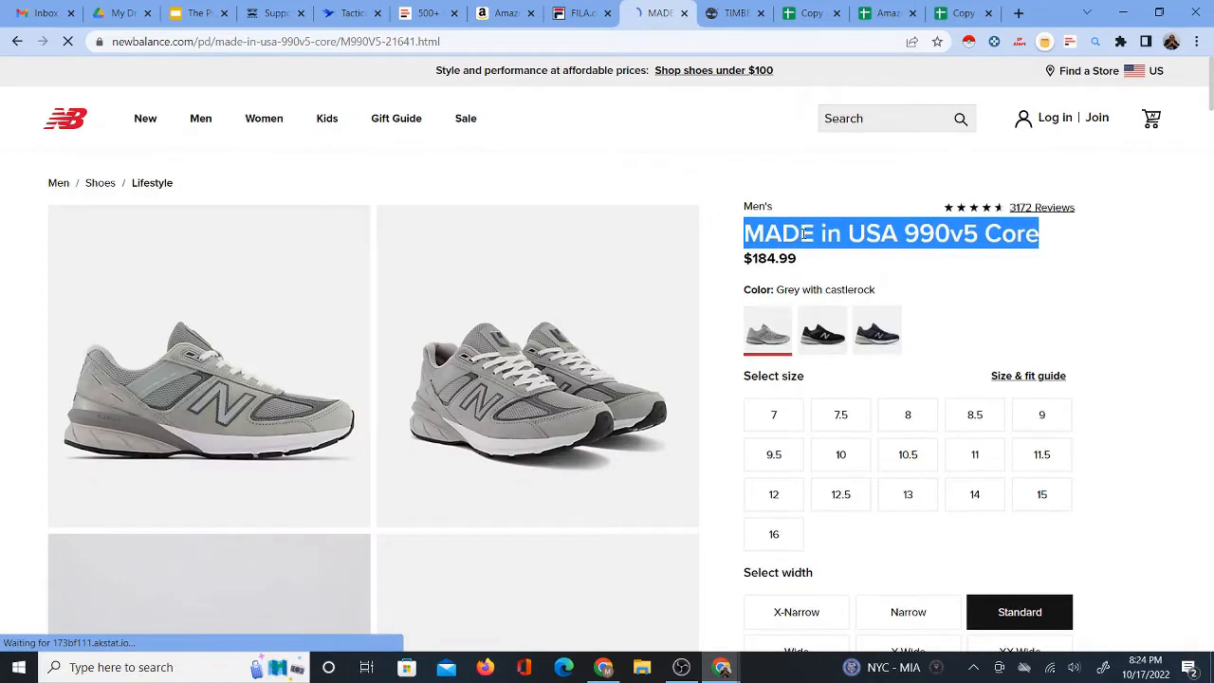
# Glance at the supplier matcher spreadsheet, then highlight the slide's bullet on using Google Sheets to source from obscure suppliers.
pyautogui.click(804, 16)
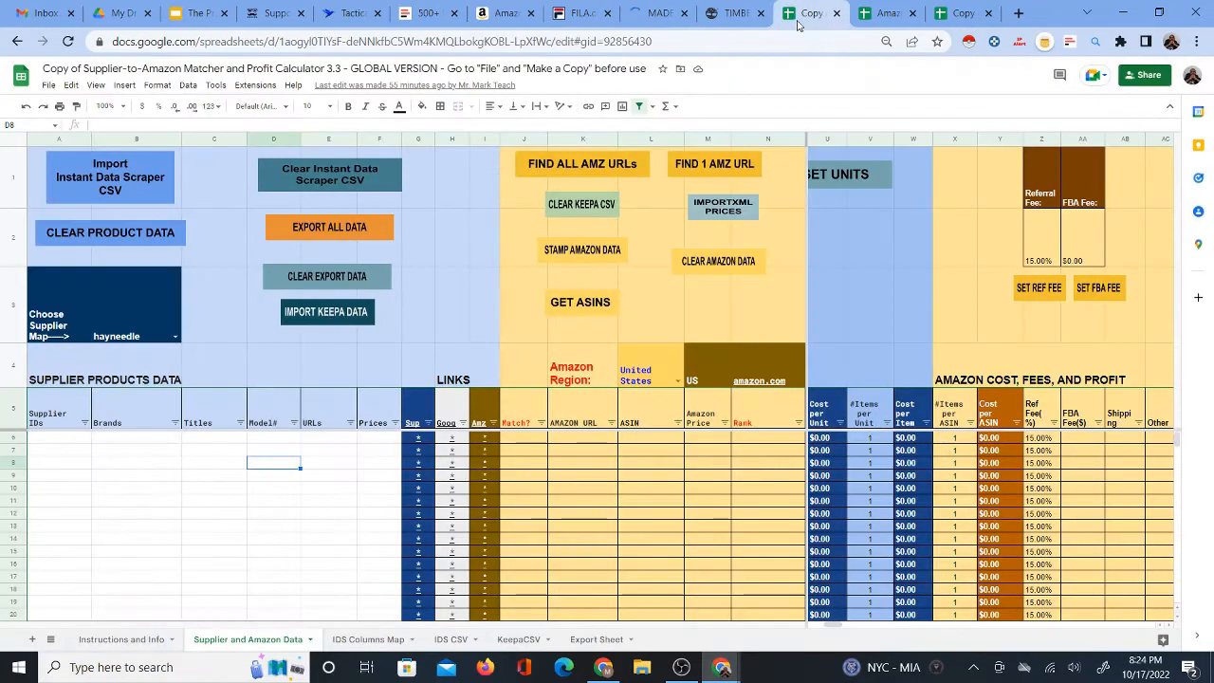
pyautogui.click(179, 16)
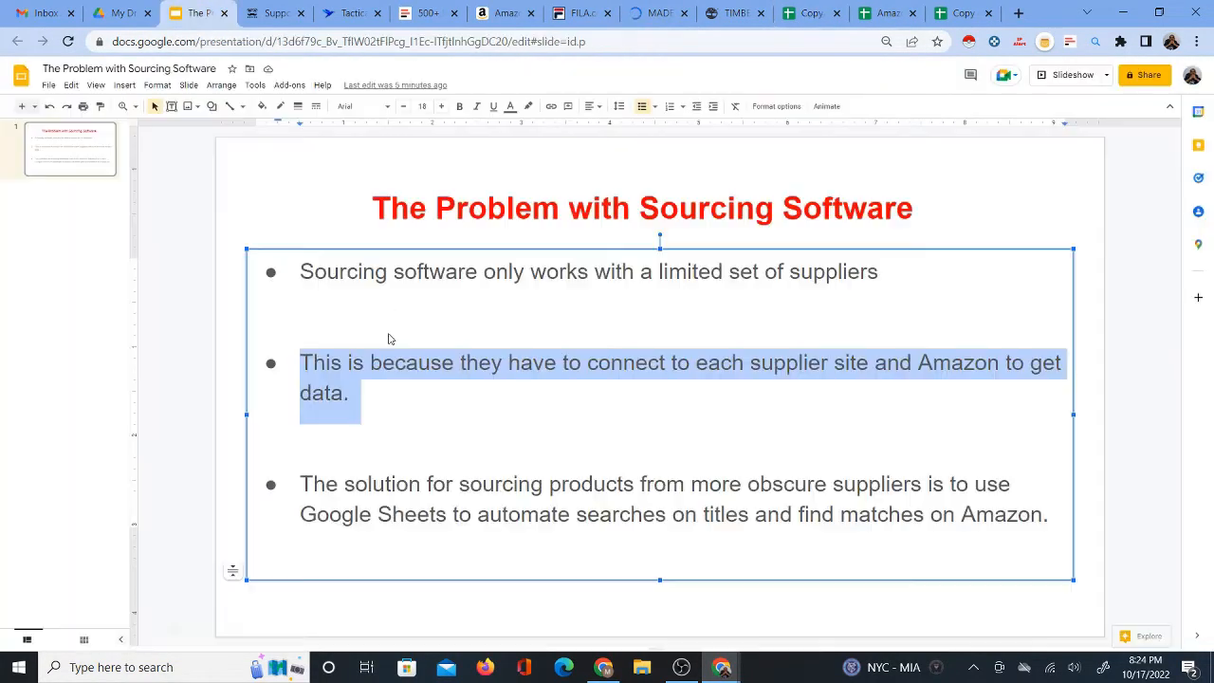
pyautogui.moveTo(300, 484); pyautogui.dragTo(1045, 514)
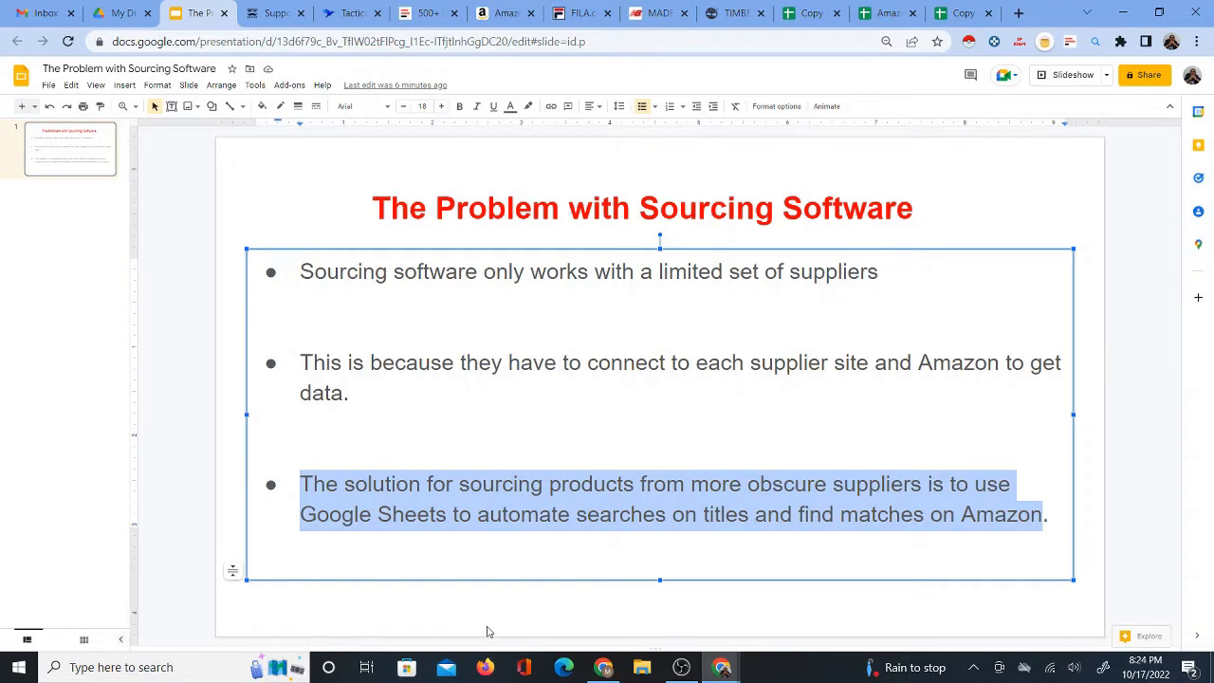
# Return to the Supplier-to-Amazon Matcher spreadsheet and review the countries offered for the Amazon Region.
pyautogui.click(802, 14)
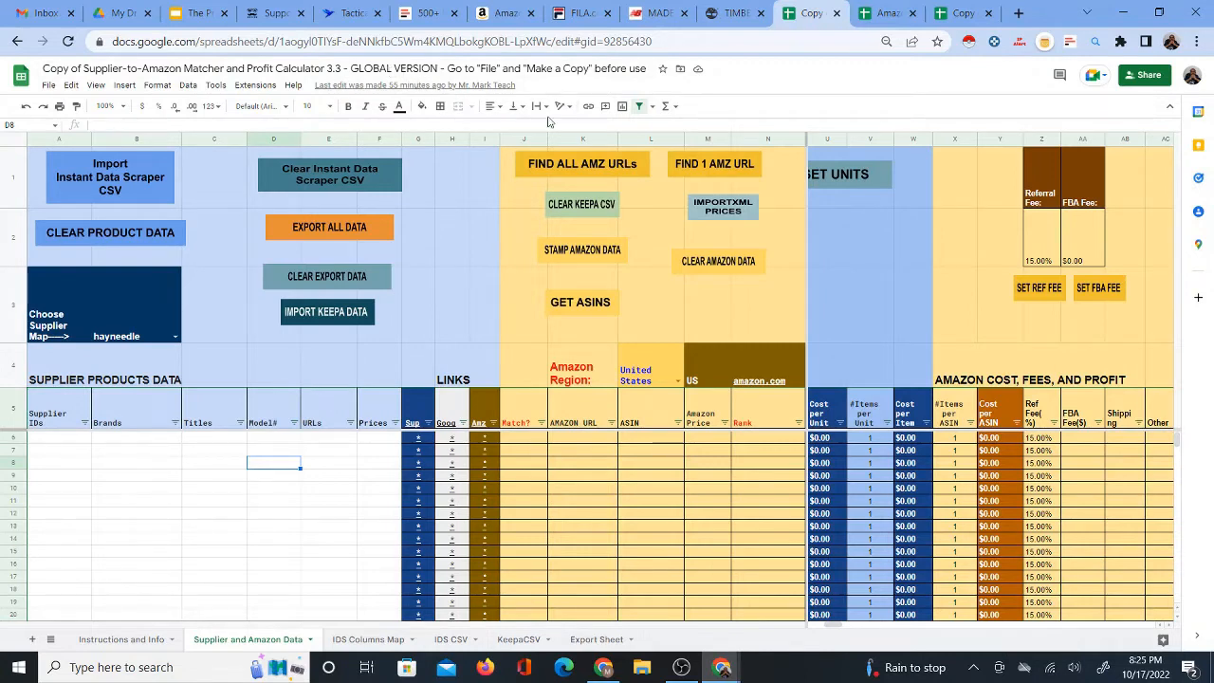
pyautogui.click(677, 383)
pyautogui.click(677, 383)
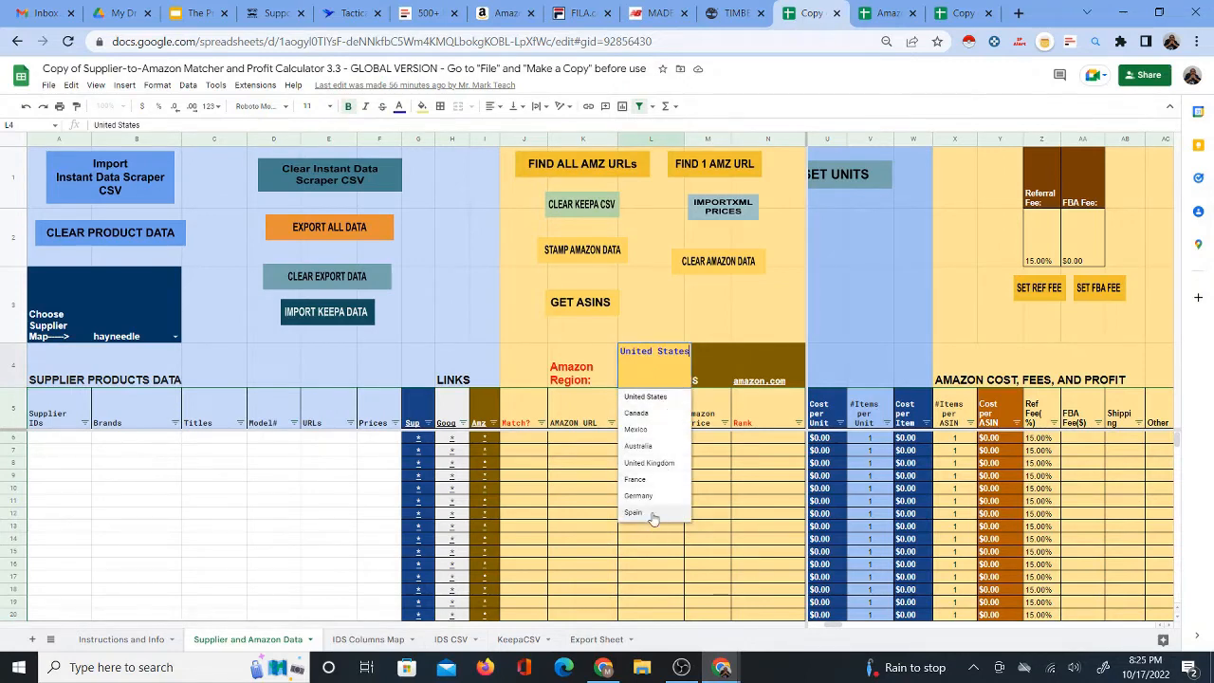
pyautogui.click(709, 332)
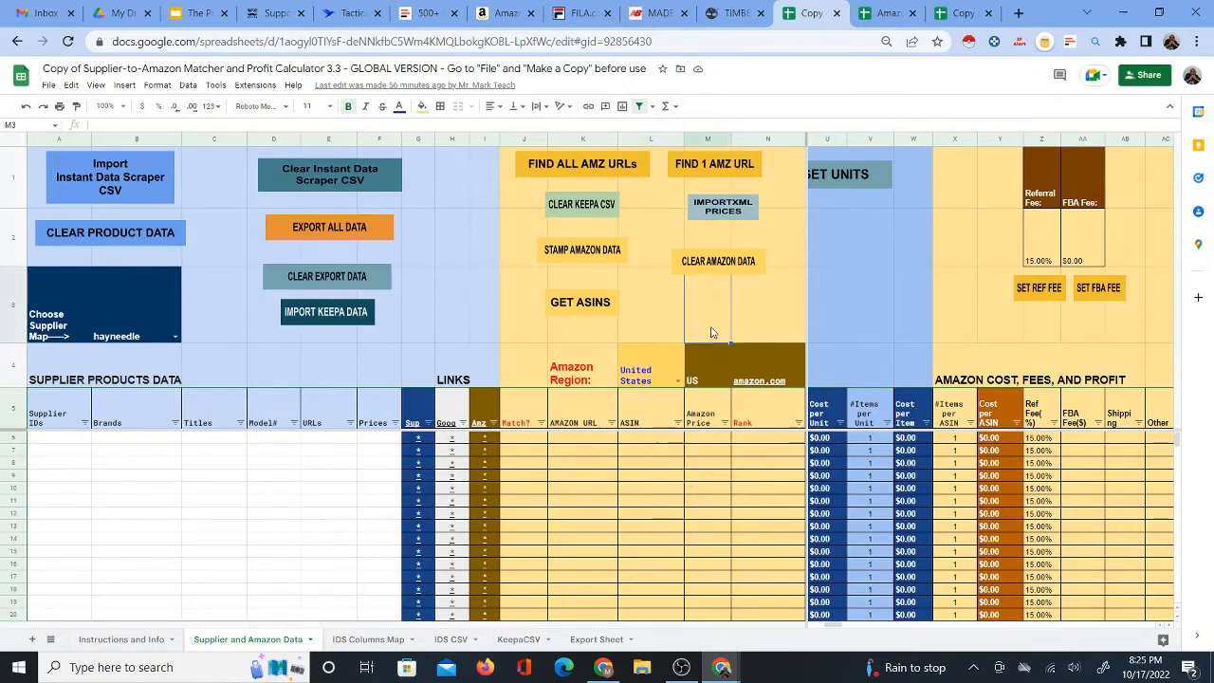
pyautogui.click(647, 368)
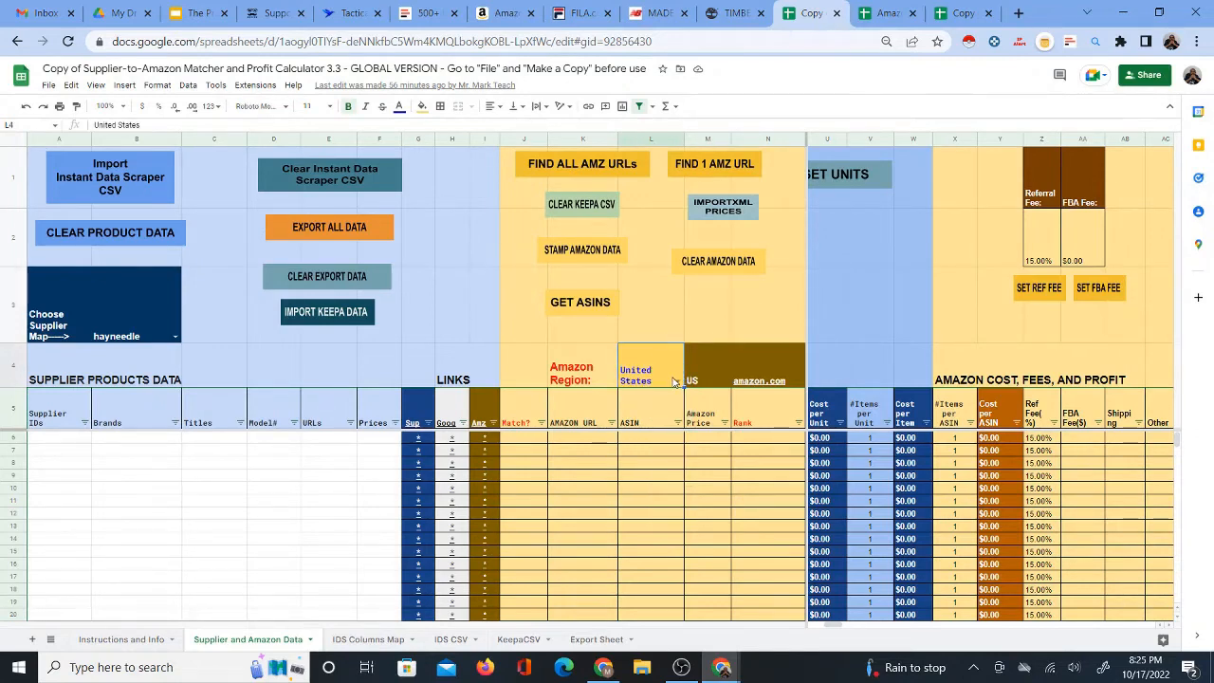
pyautogui.click(677, 381)
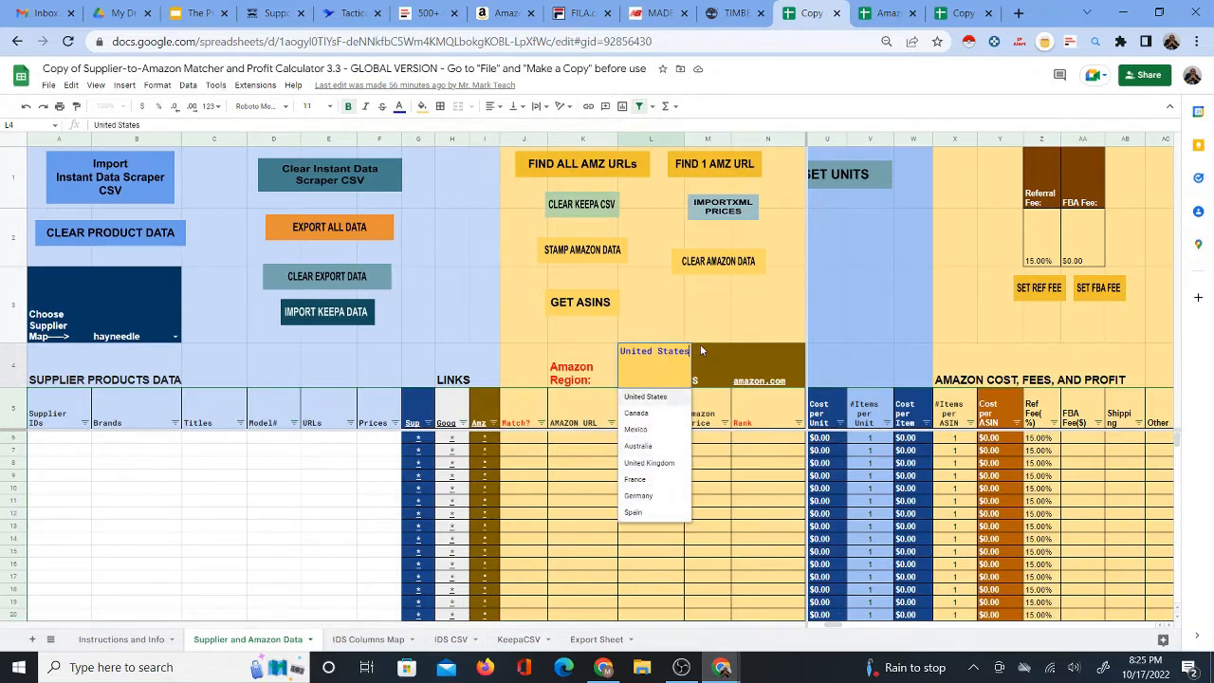
pyautogui.click(714, 329)
pyautogui.click(652, 370)
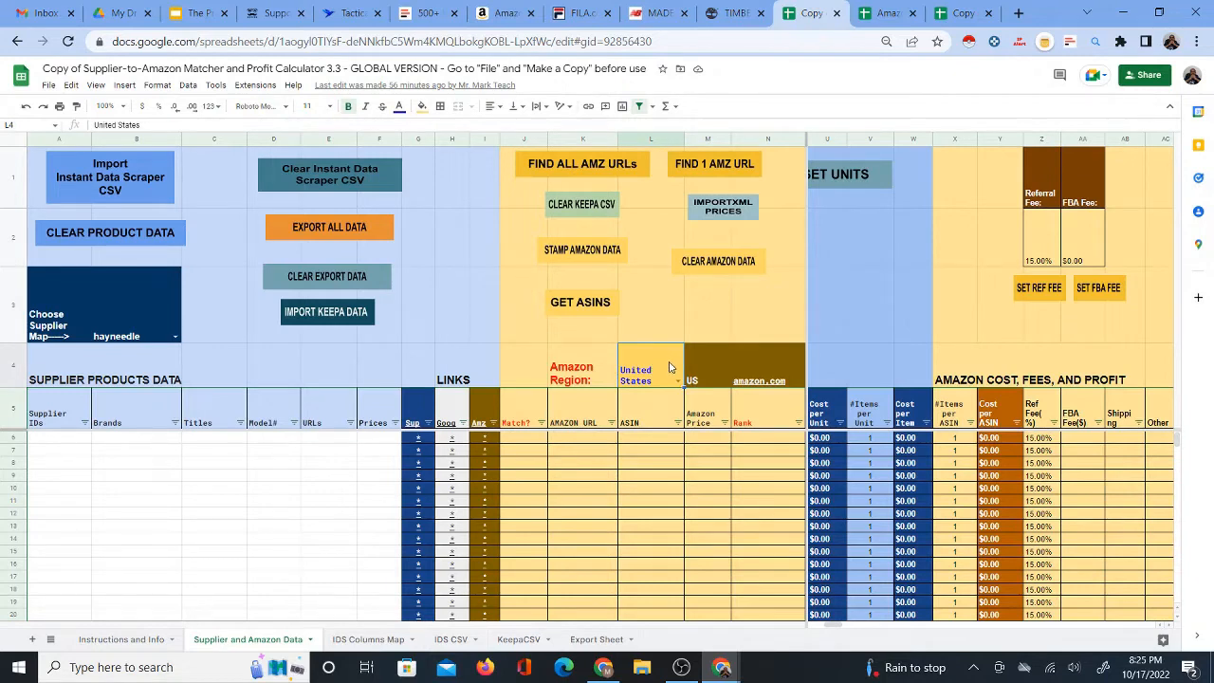
# Try United Kingdom and Canada as the Amazon Region, then set it back to United States.
pyautogui.click(678, 381)
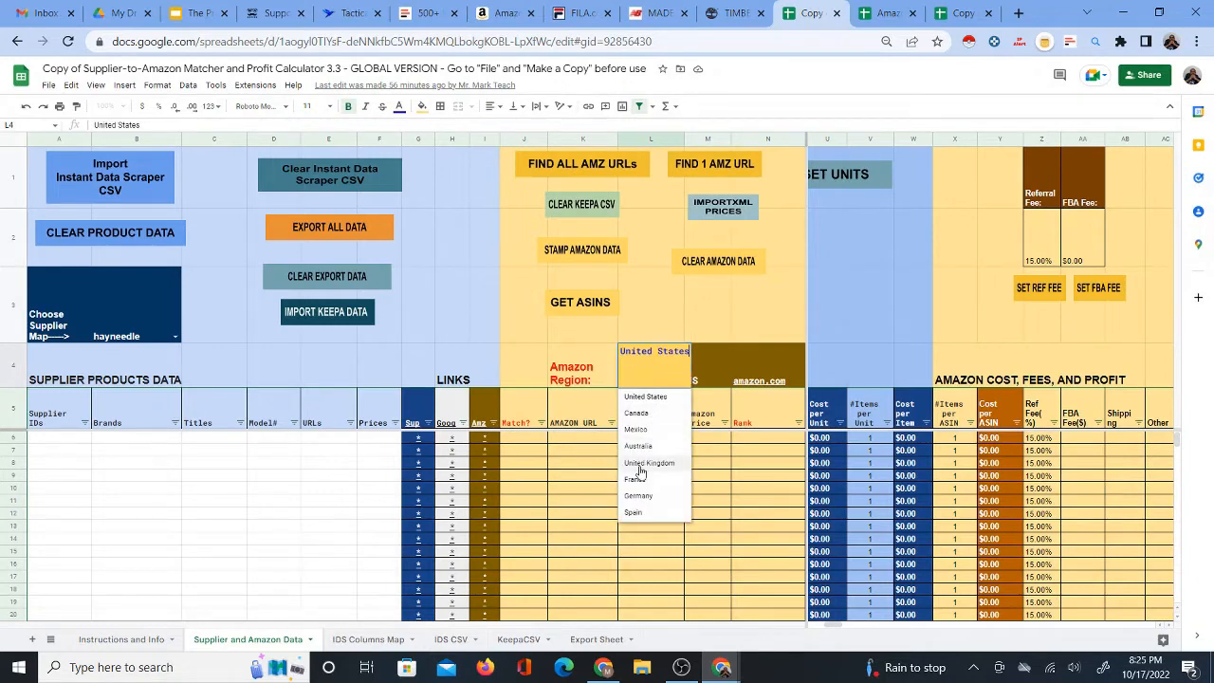
pyautogui.click(641, 463)
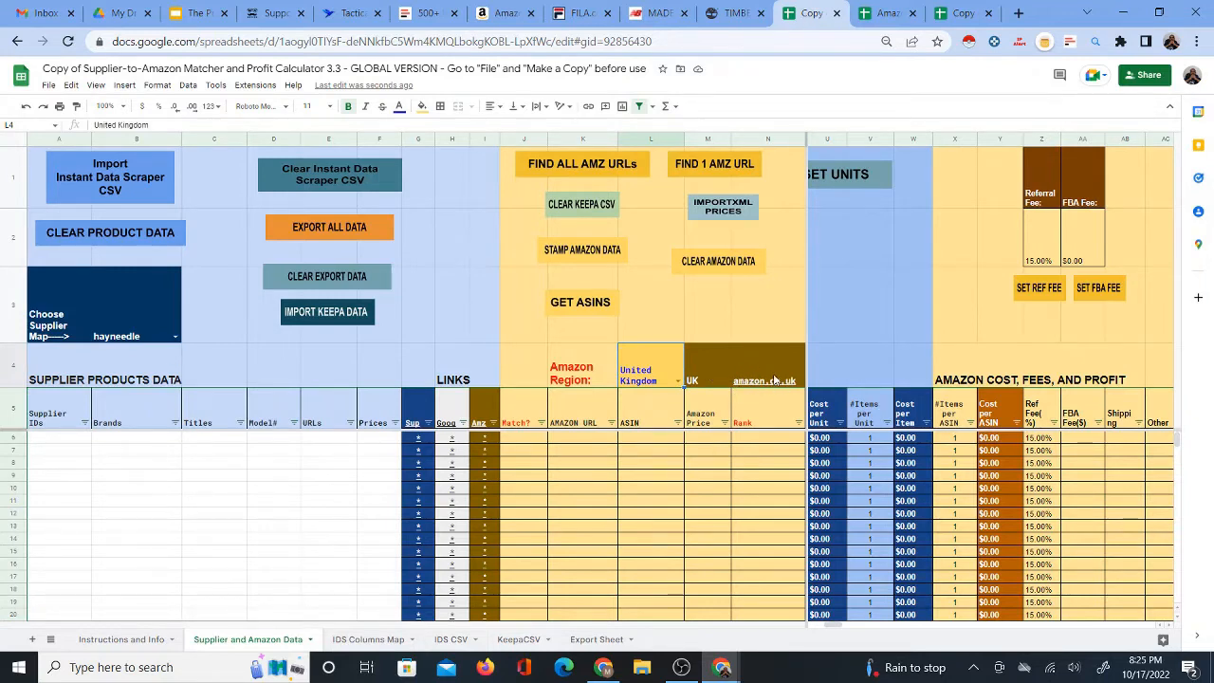
pyautogui.click(677, 380)
pyautogui.click(656, 415)
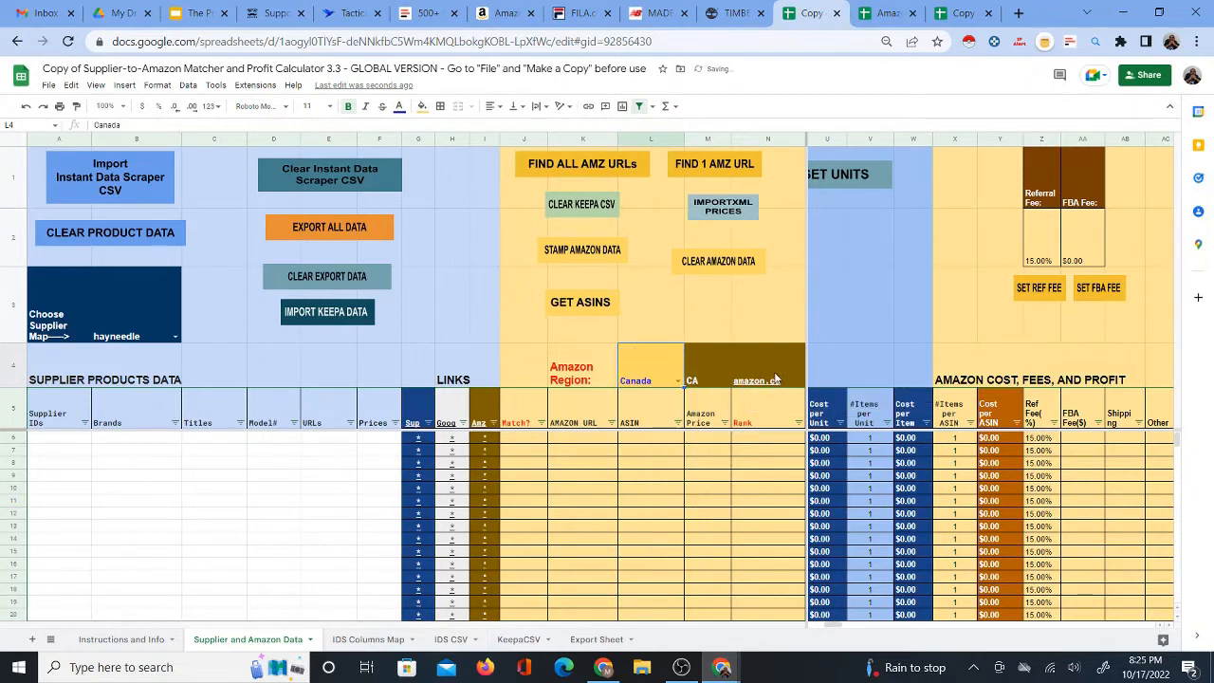
pyautogui.click(678, 380)
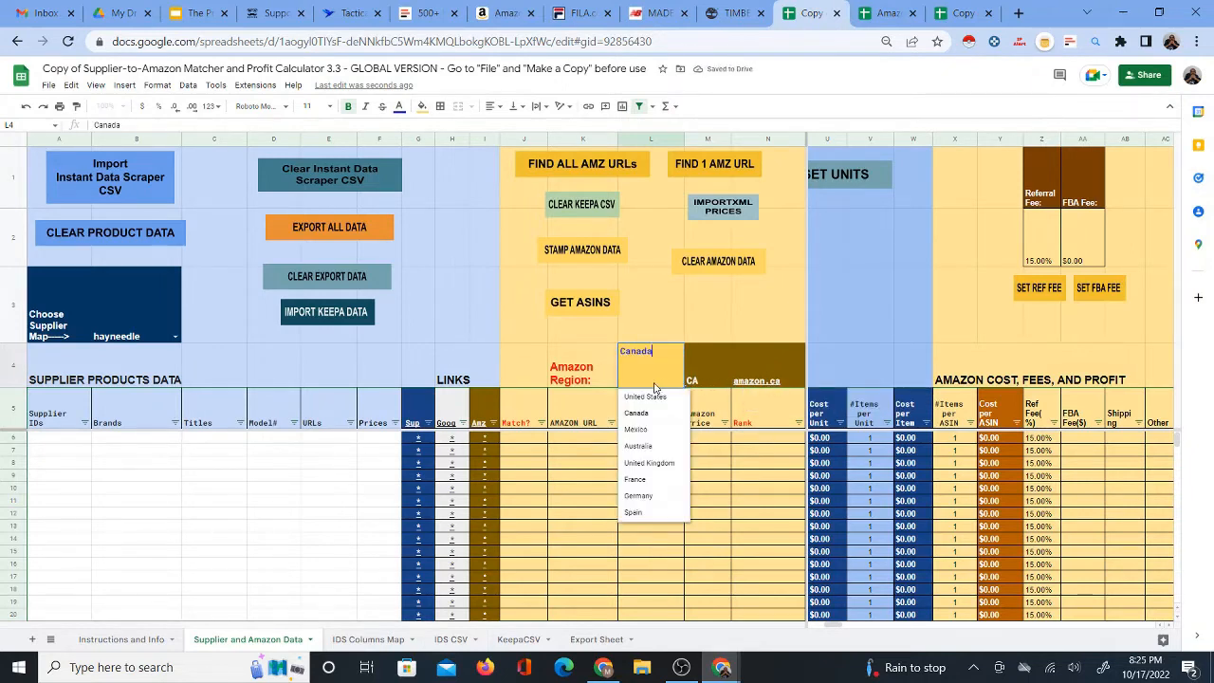
pyautogui.click(628, 401)
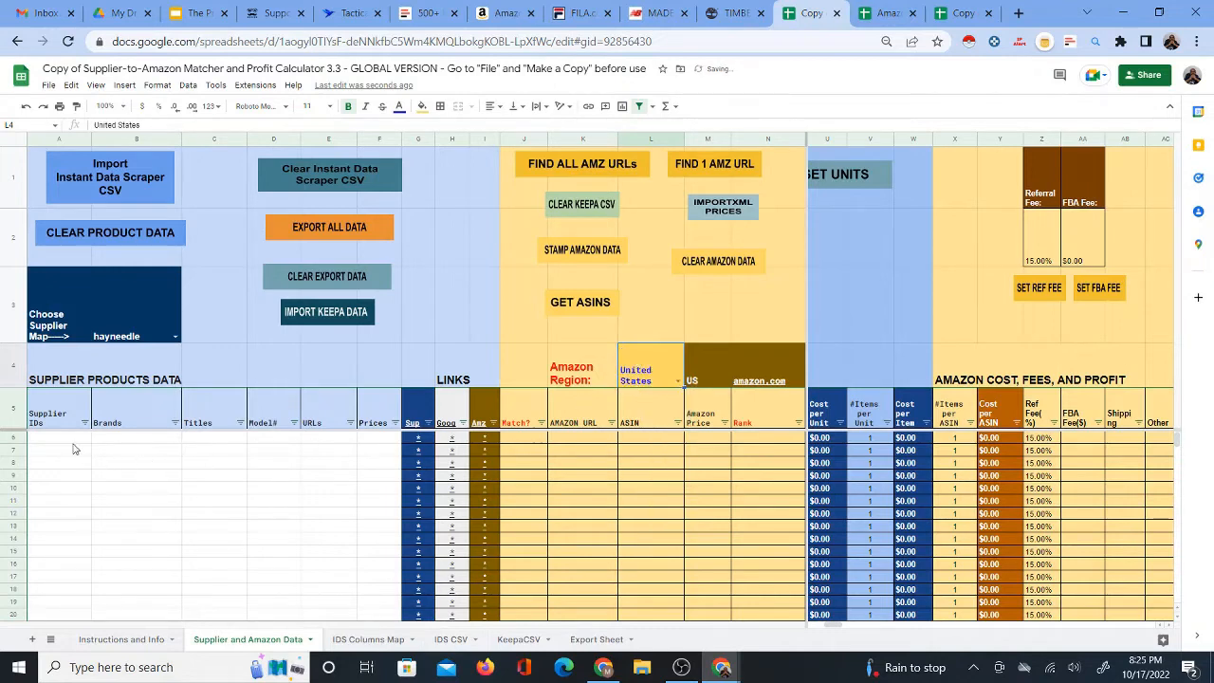
# Highlight the supplier product data range A6:F10, view the supplier cost columns and select the first Supplier IDs cell.
pyautogui.moveTo(62, 442); pyautogui.dragTo(390, 488)
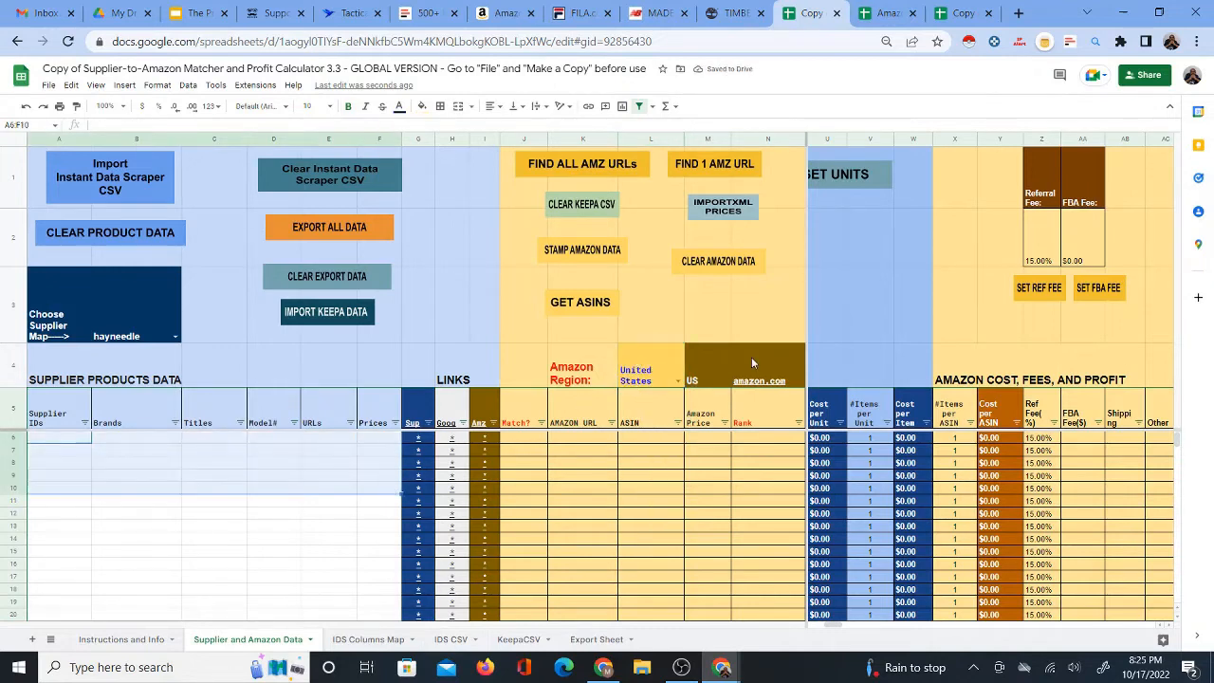
pyautogui.moveTo(720, 366)
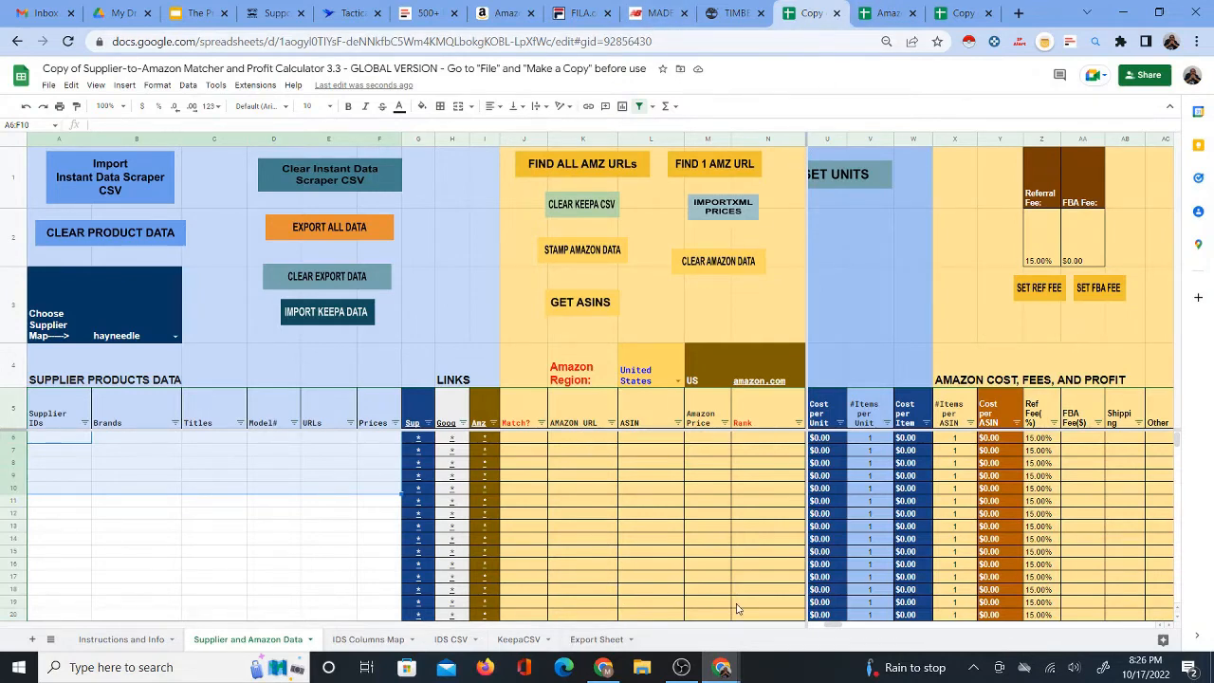
pyautogui.moveTo(834, 625); pyautogui.dragTo(812, 625)
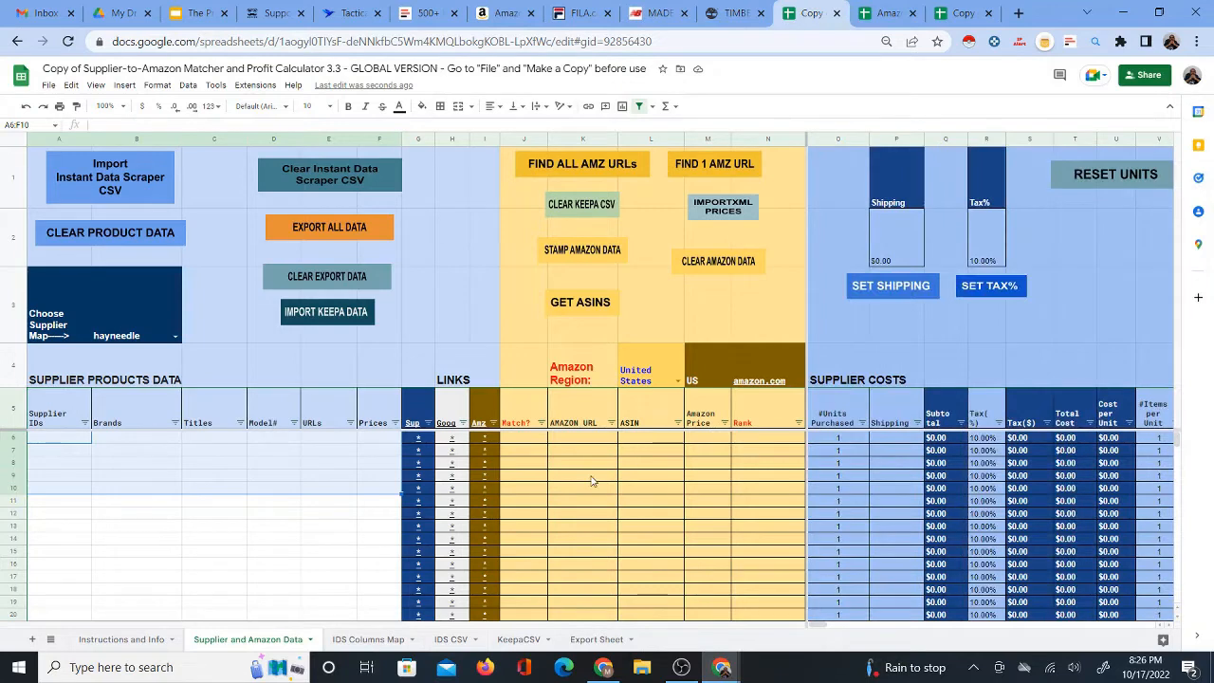
pyautogui.click(82, 441)
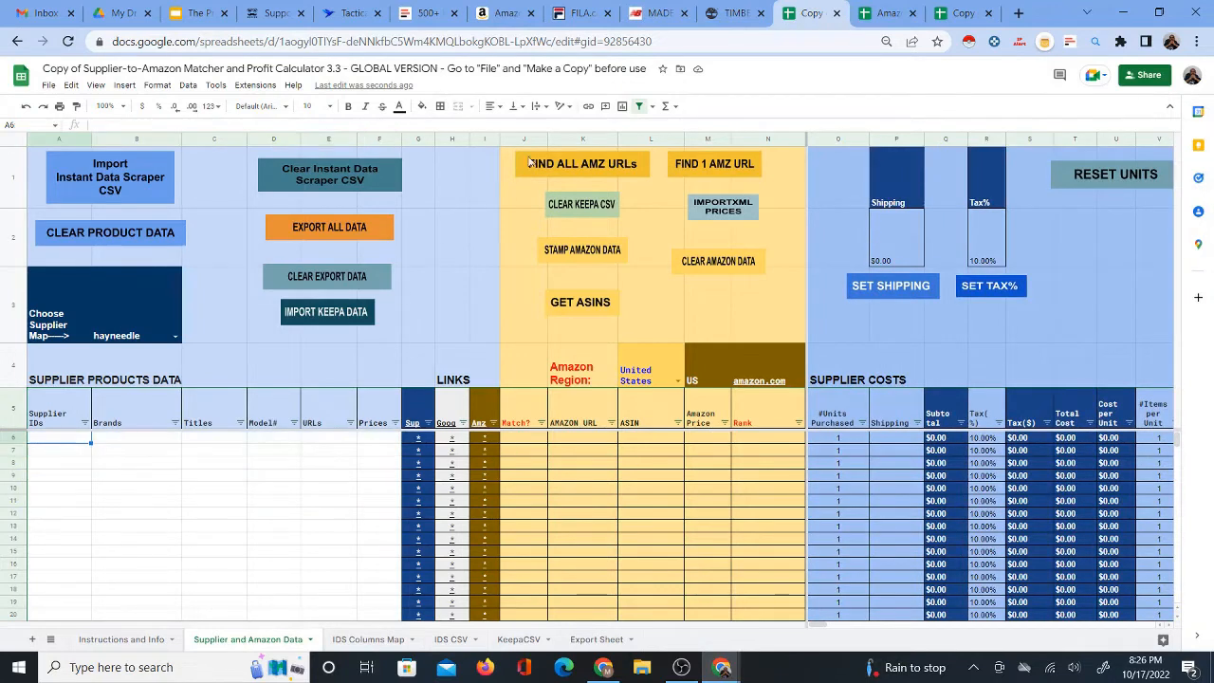
# Revisit the OAGenius and Tactical Arbitrage supplier lists, followed by the FILA, New Balance and Timberland sites.
pyautogui.click(281, 15)
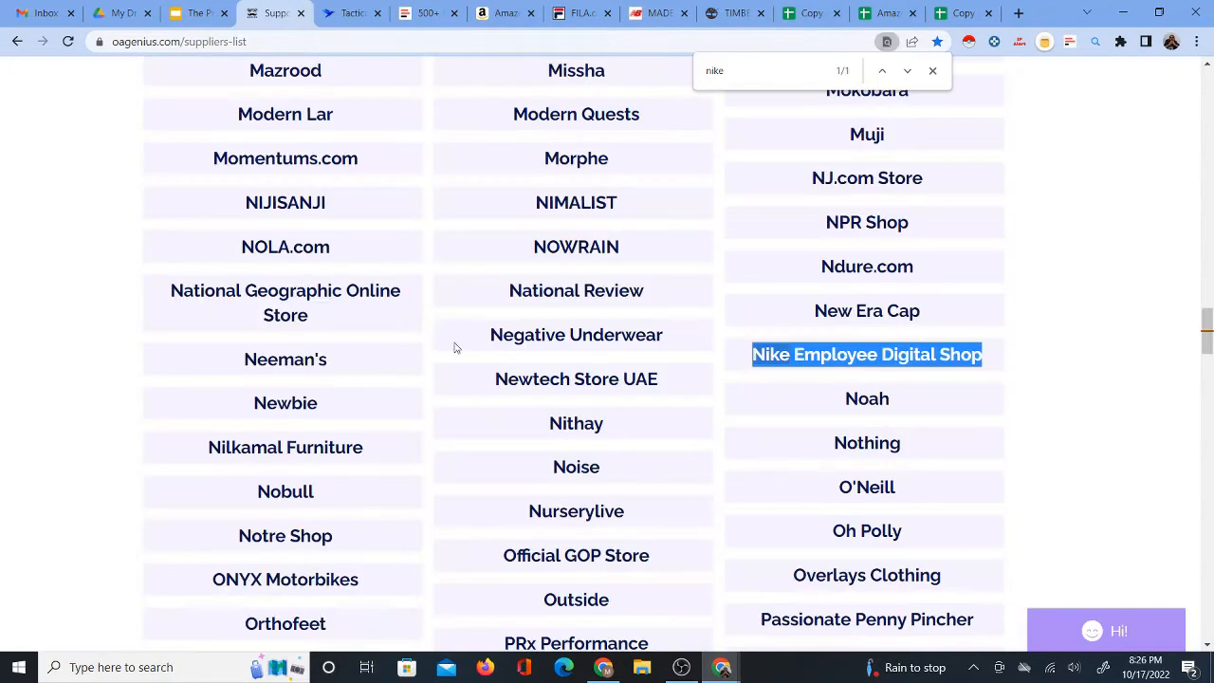
pyautogui.click(351, 13)
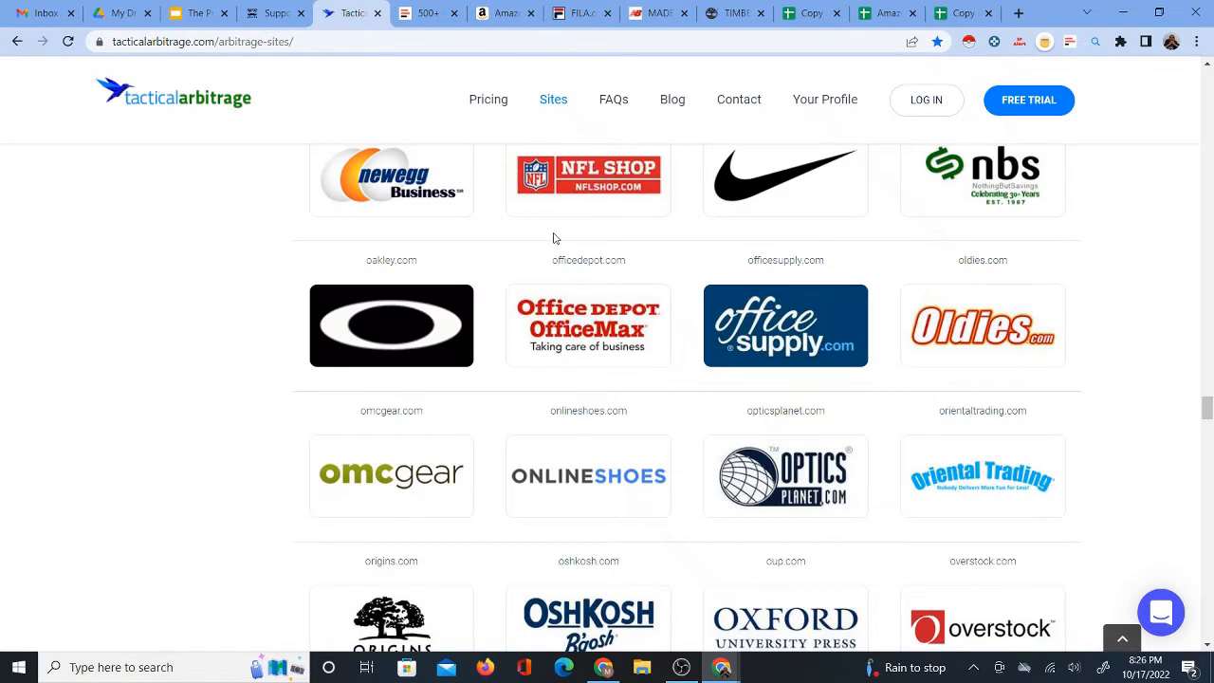
pyautogui.click(570, 13)
pyautogui.click(656, 13)
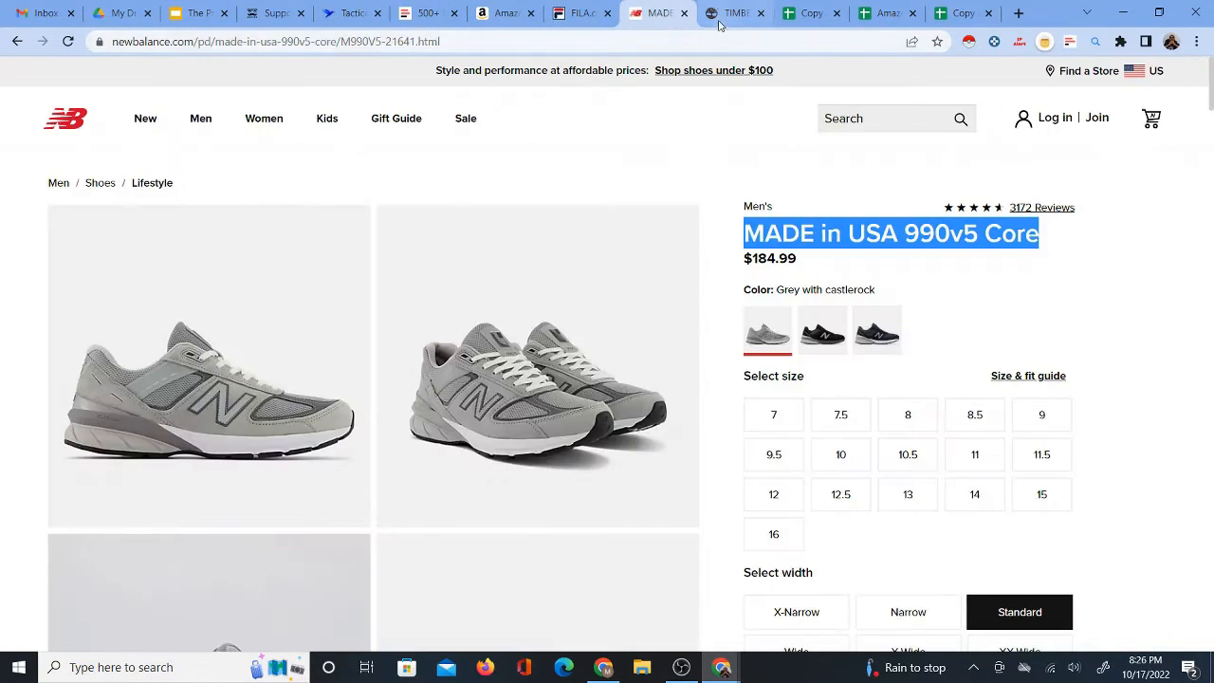
pyautogui.click(718, 24)
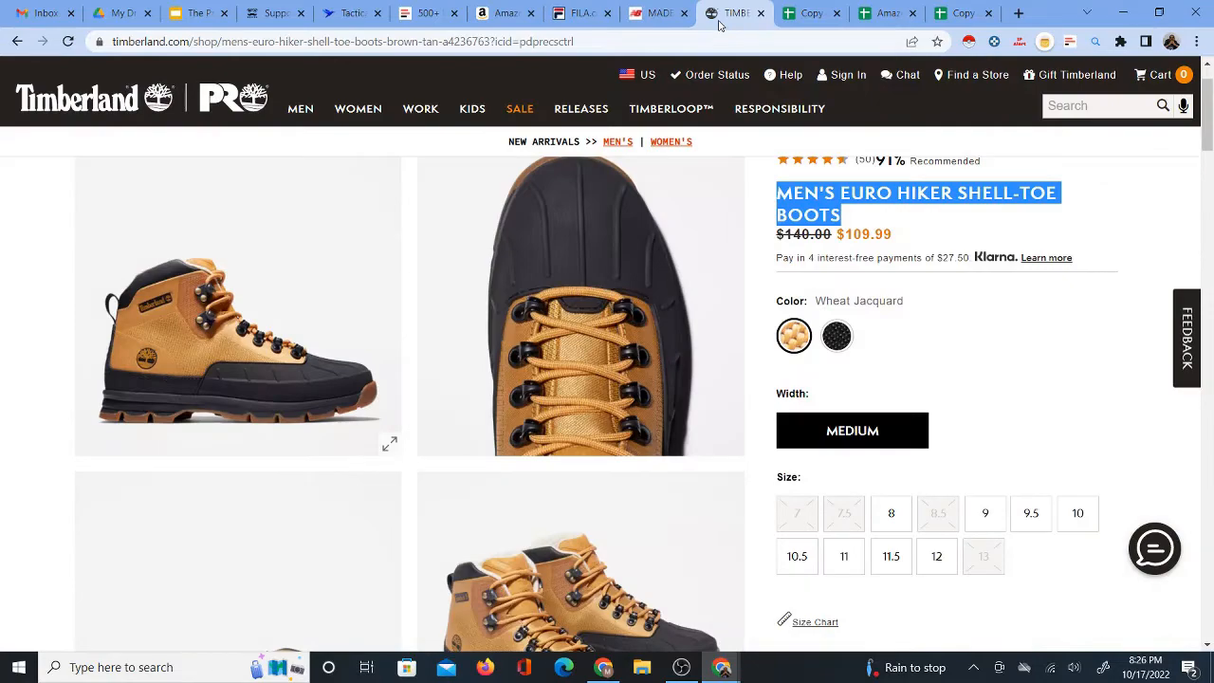
# Open the Men category on the FILA site and look through its first products.
pyautogui.click(574, 17)
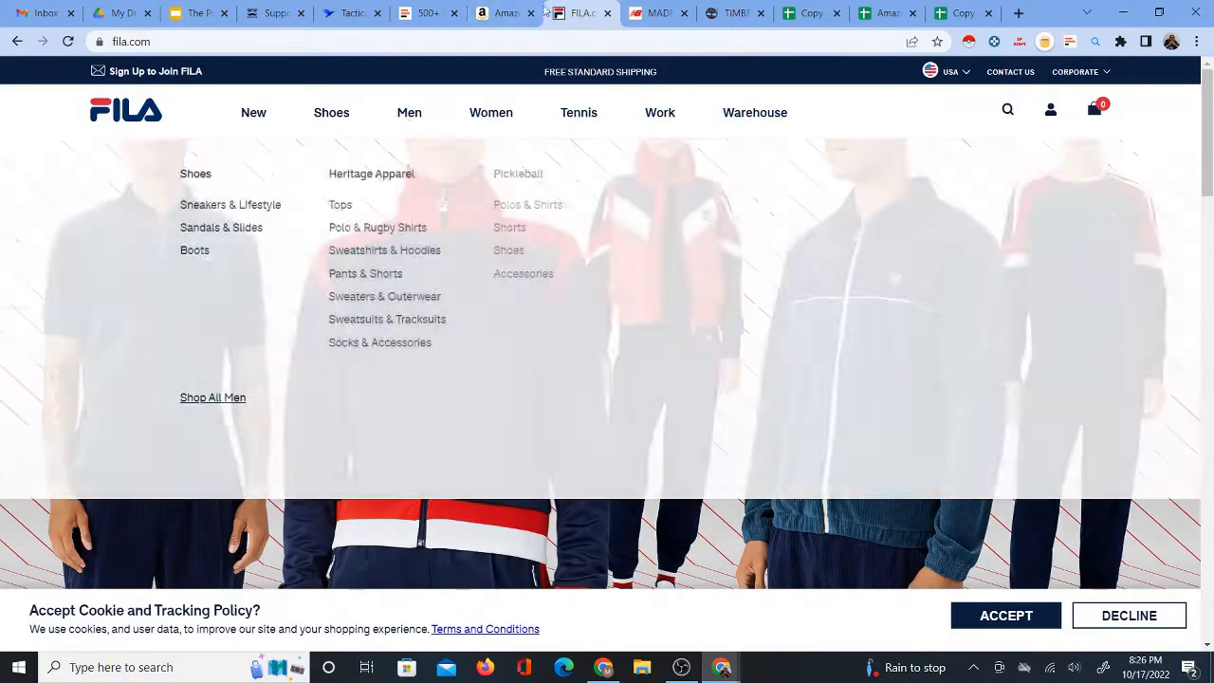
pyautogui.click(408, 113)
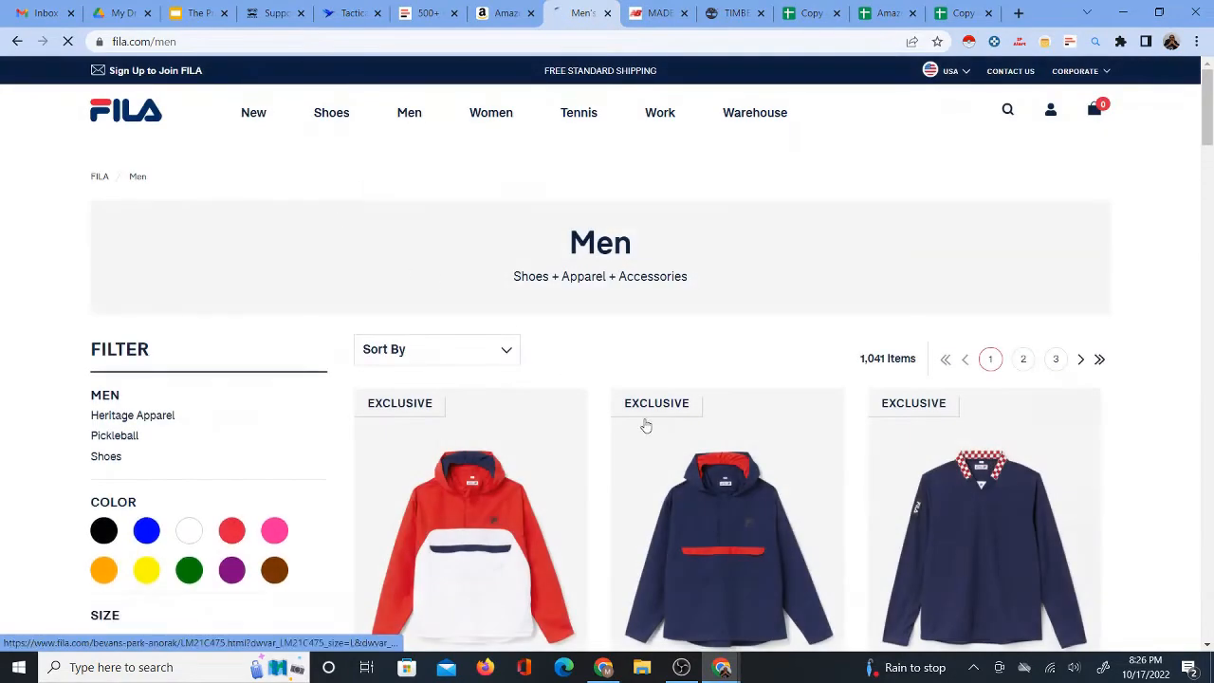
pyautogui.scroll(-2, 644, 425)
pyautogui.scroll(-3, 840, 457)
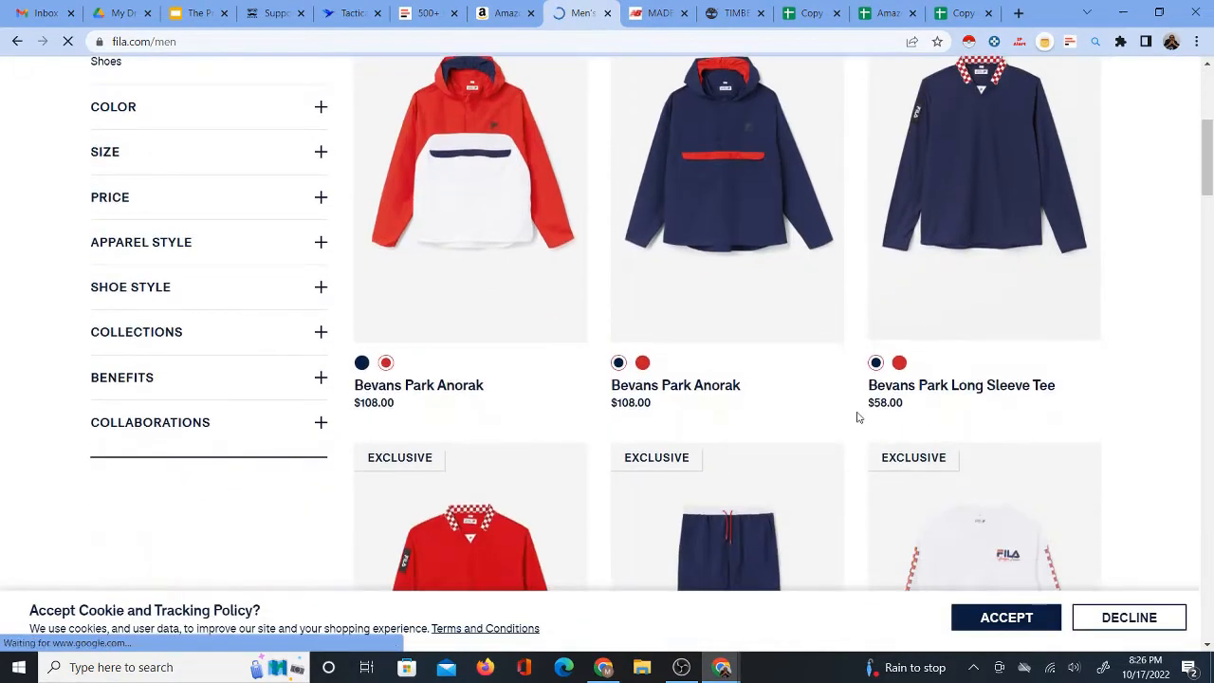
pyautogui.scroll(4, 767, 430)
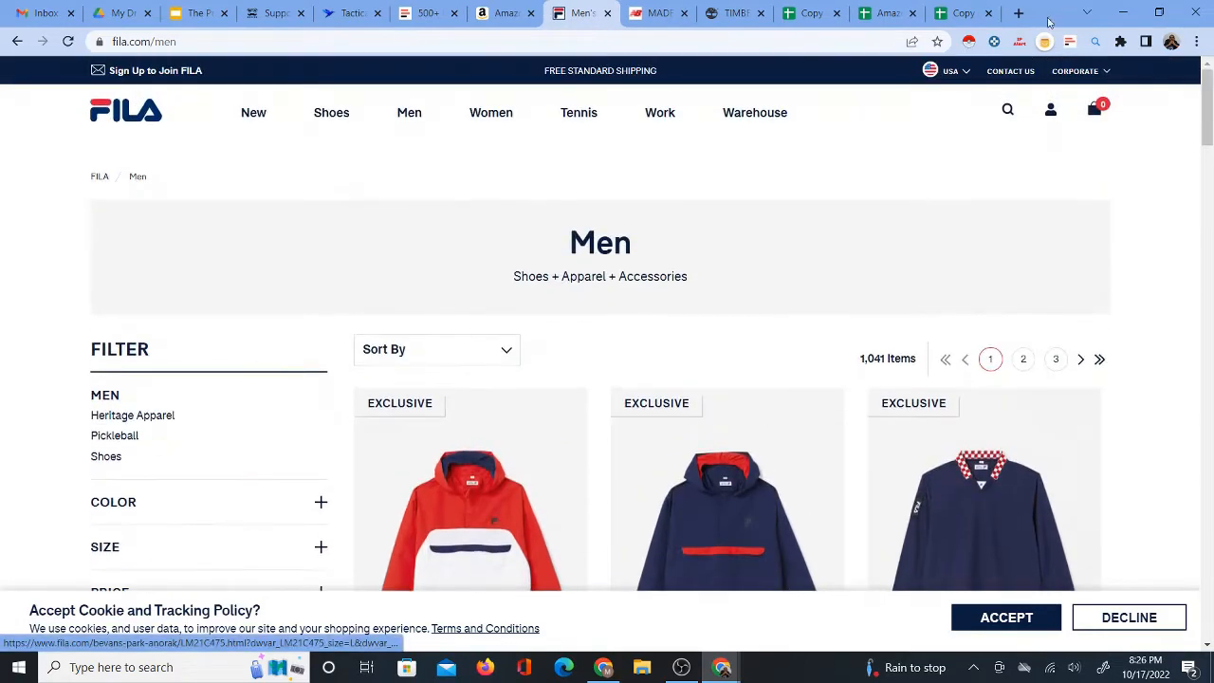
# Run Instant Data Scraper on the FILA Men page and look through the scraped columns, including product names and sales prices.
pyautogui.click(966, 44)
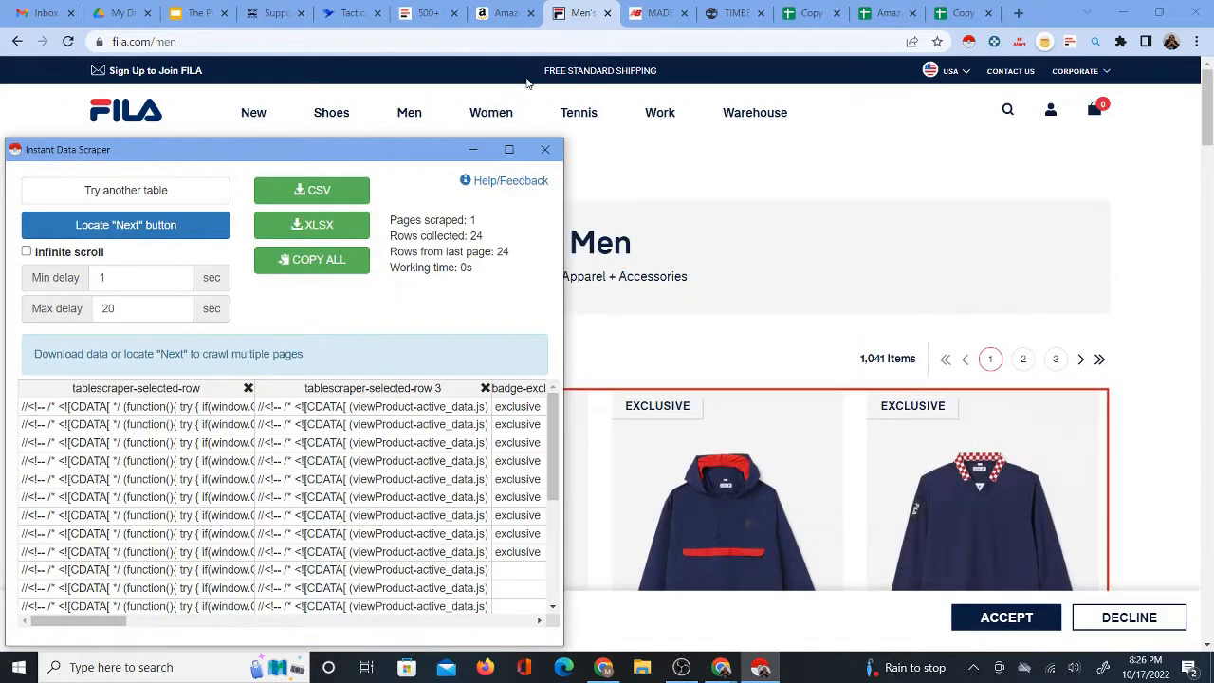
pyautogui.moveTo(384, 144); pyautogui.dragTo(512, 107)
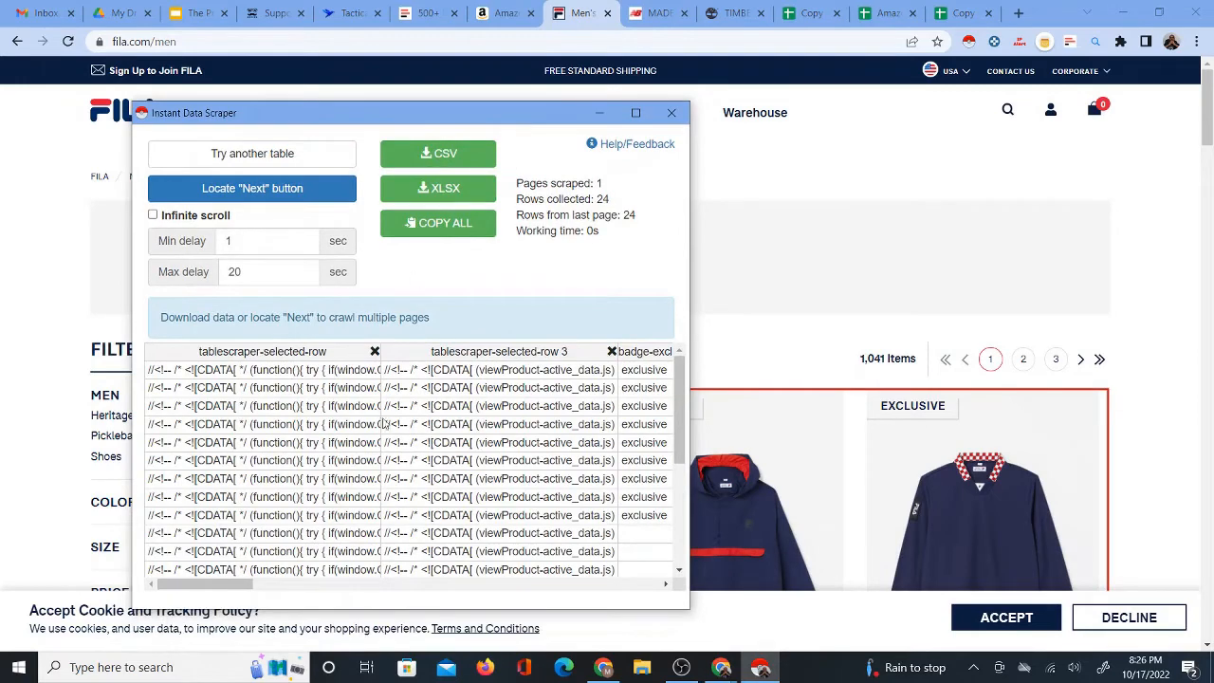
pyautogui.moveTo(252, 584); pyautogui.dragTo(519, 569)
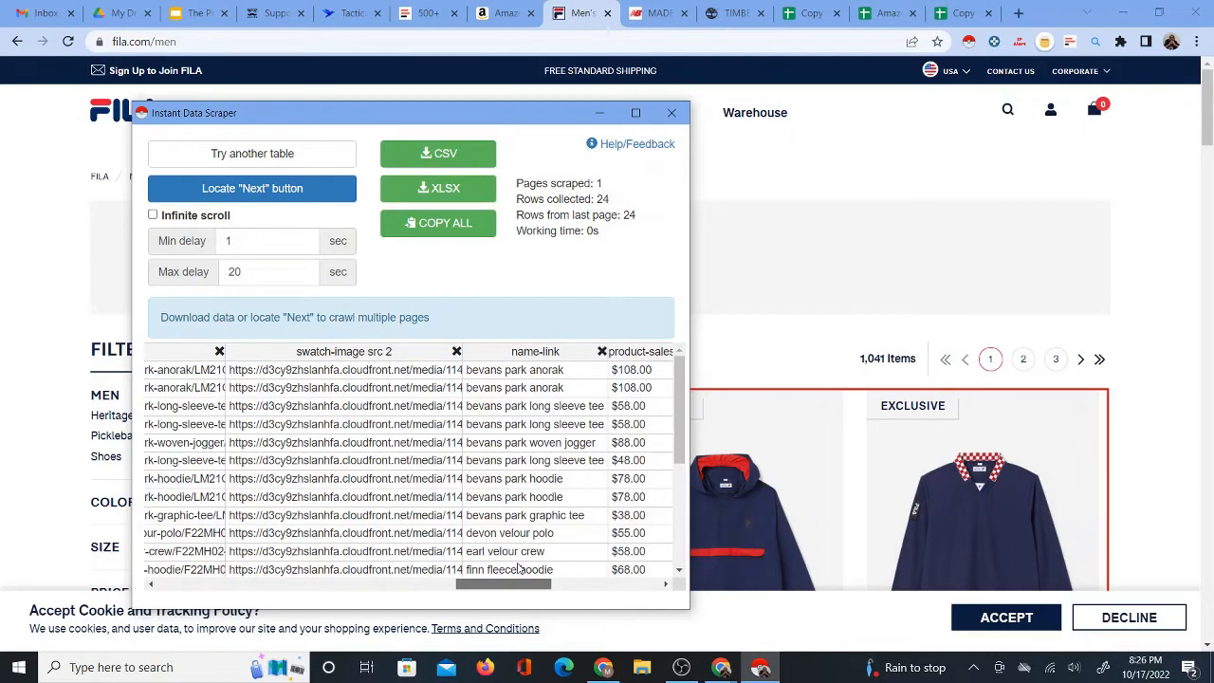
pyautogui.moveTo(519, 569); pyautogui.dragTo(547, 547)
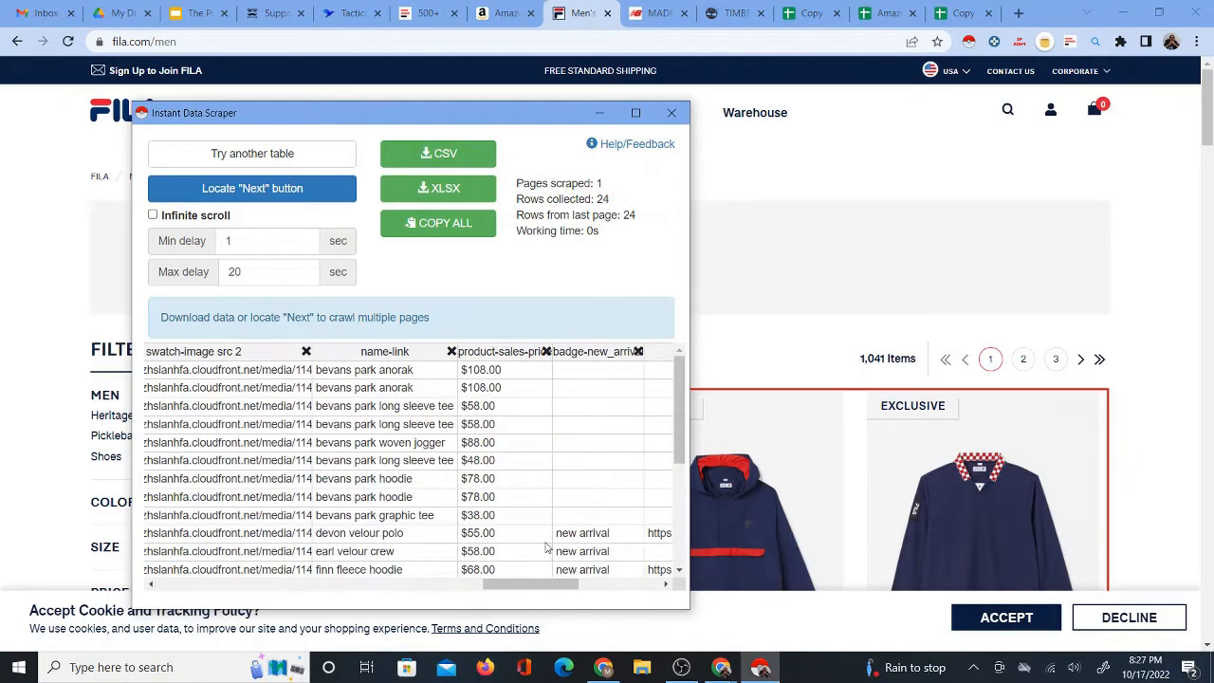
# Mark the FILA listing's next-page arrow as the scraper's Next button and start crawling the Men category.
pyautogui.scroll(-9, 1045, 352)
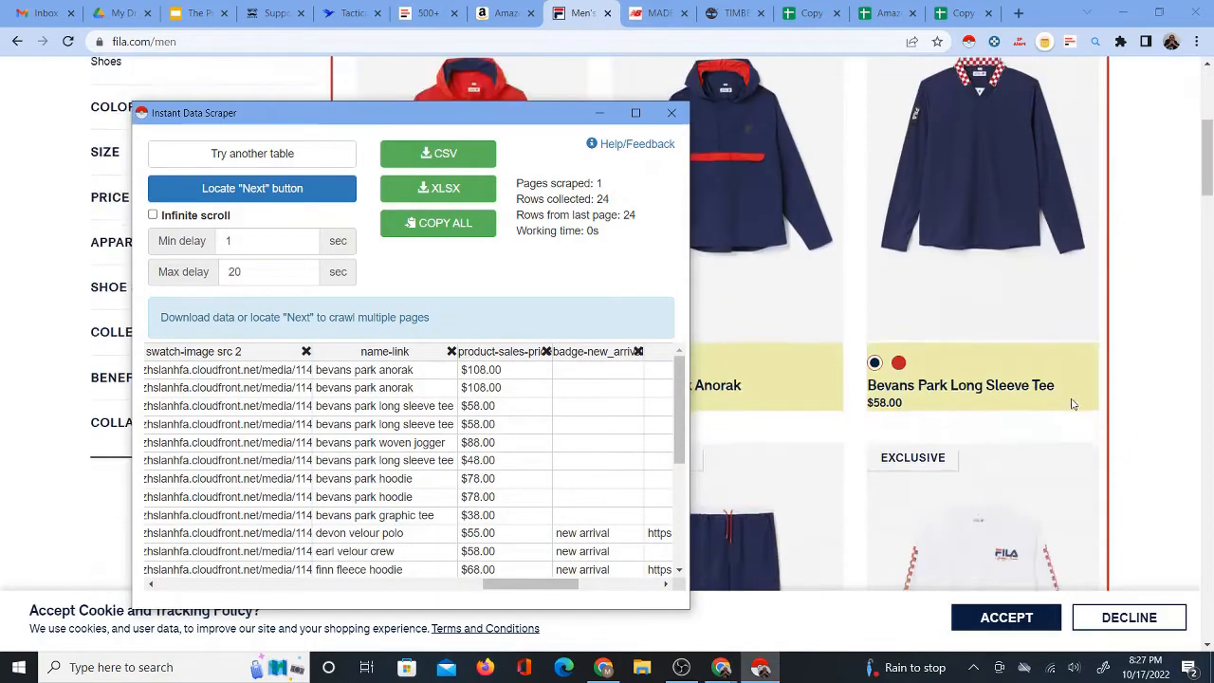
pyautogui.moveTo(1210, 190); pyautogui.dragTo(1210, 574)
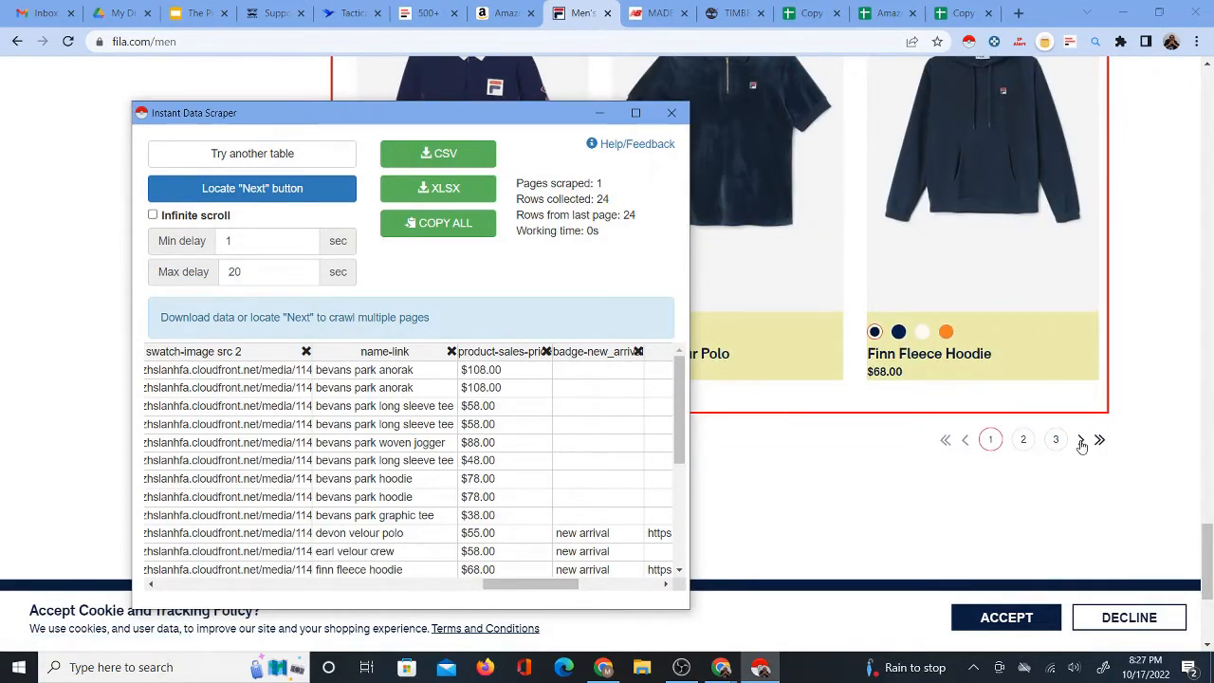
pyautogui.click(176, 195)
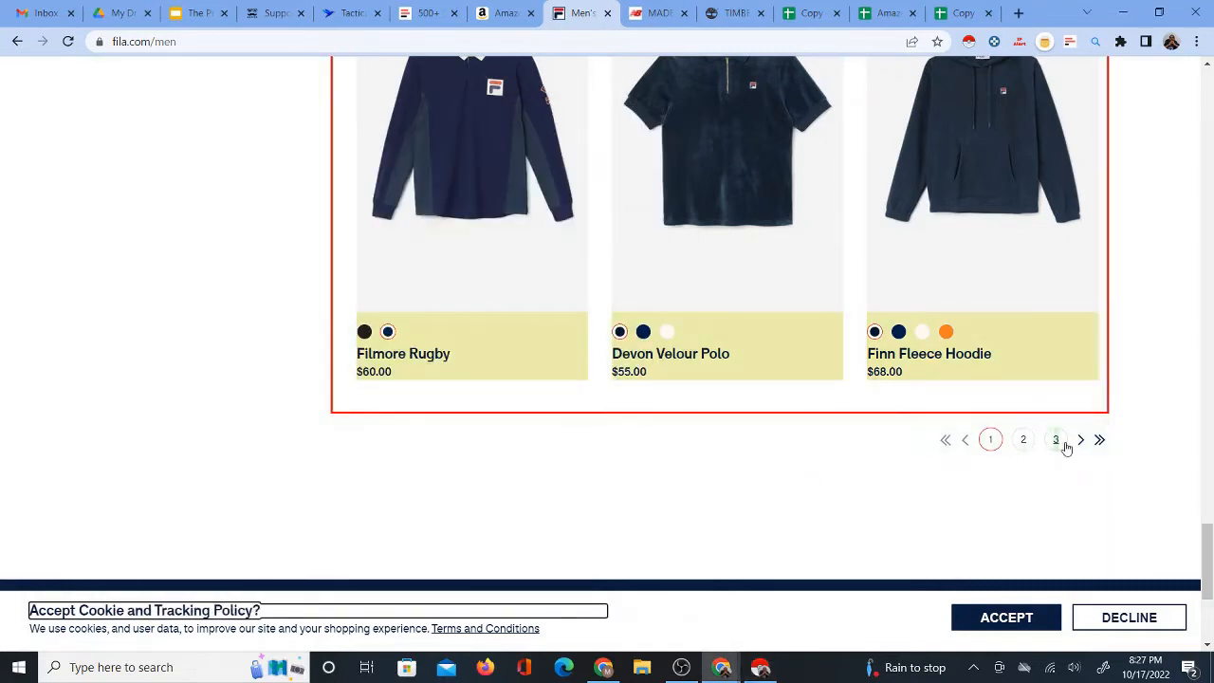
pyautogui.click(1080, 439)
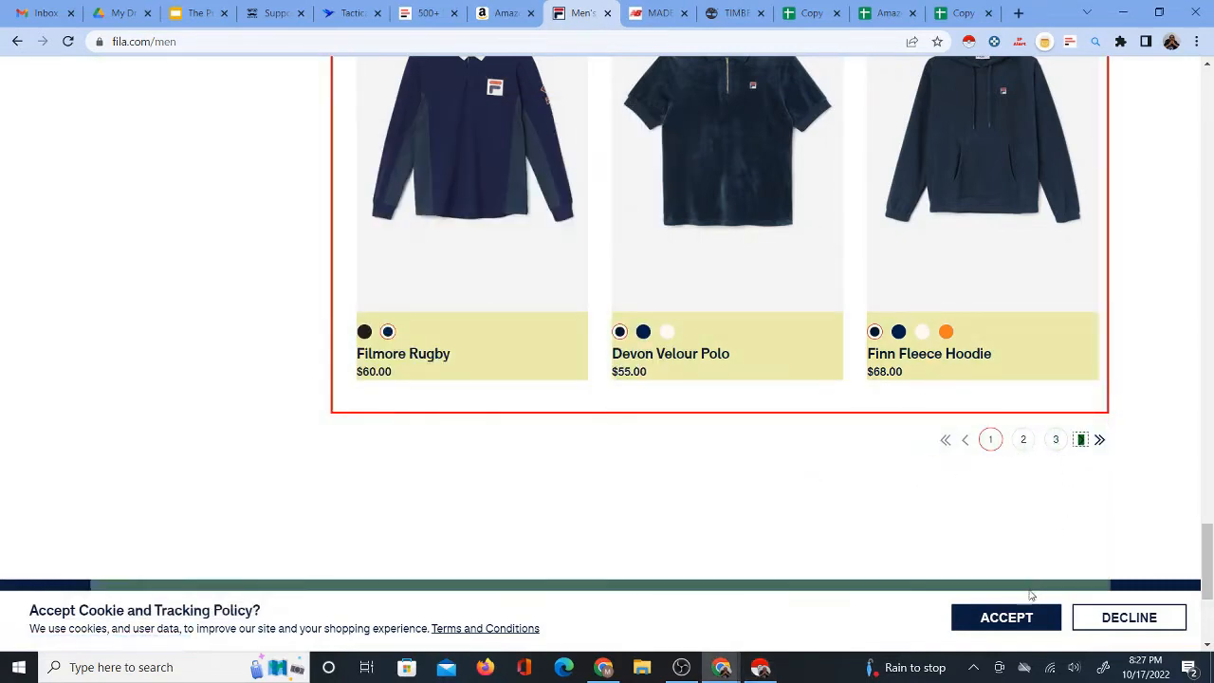
pyautogui.click(760, 665)
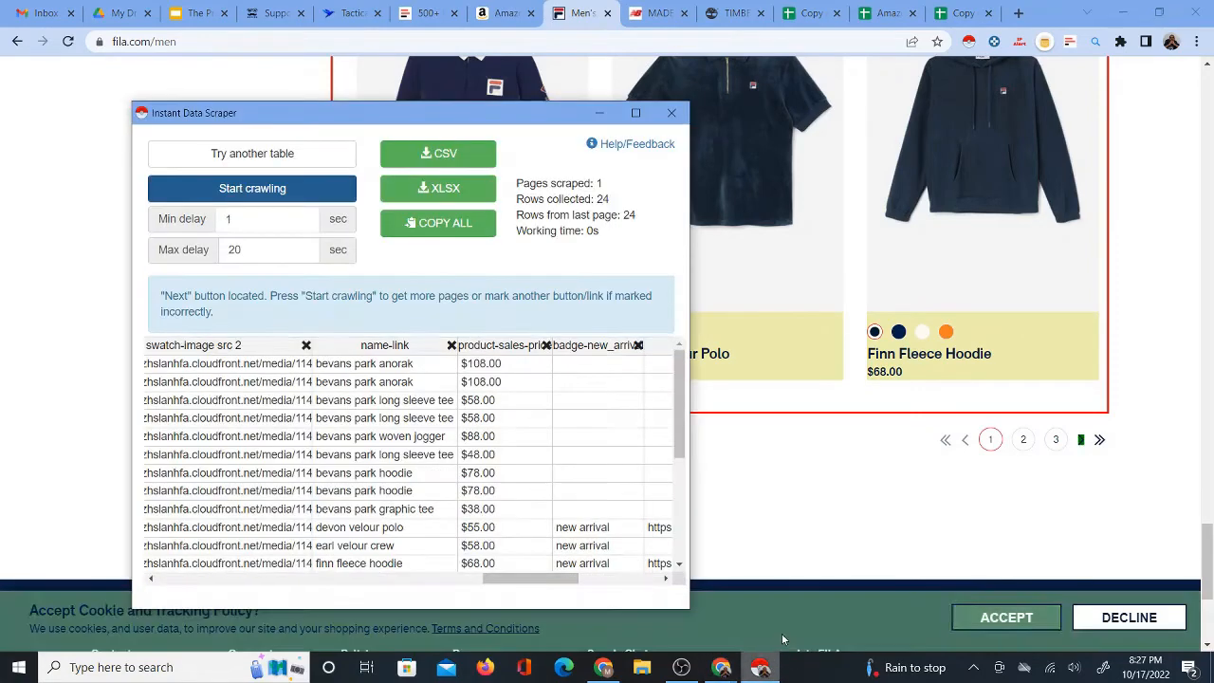
pyautogui.click(265, 192)
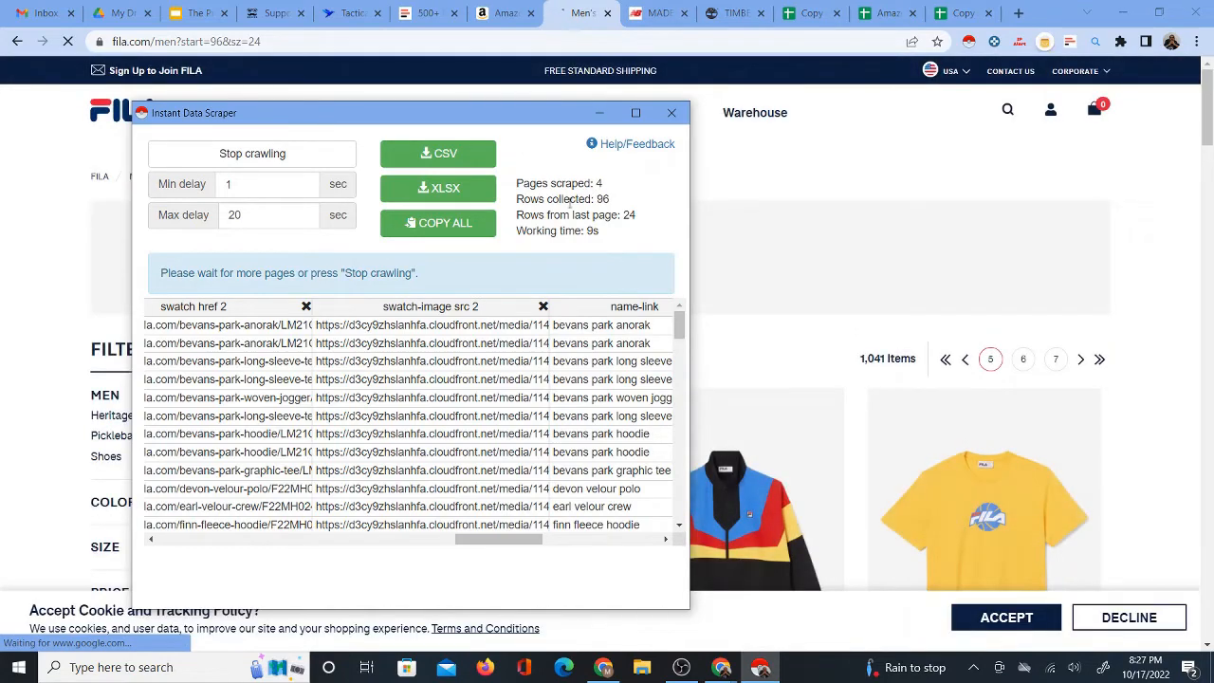
# Check the crawl's collected row count, view the matcher's supplier and Amazon data columns, and return to the FILA site.
pyautogui.moveTo(596, 201); pyautogui.dragTo(621, 207)
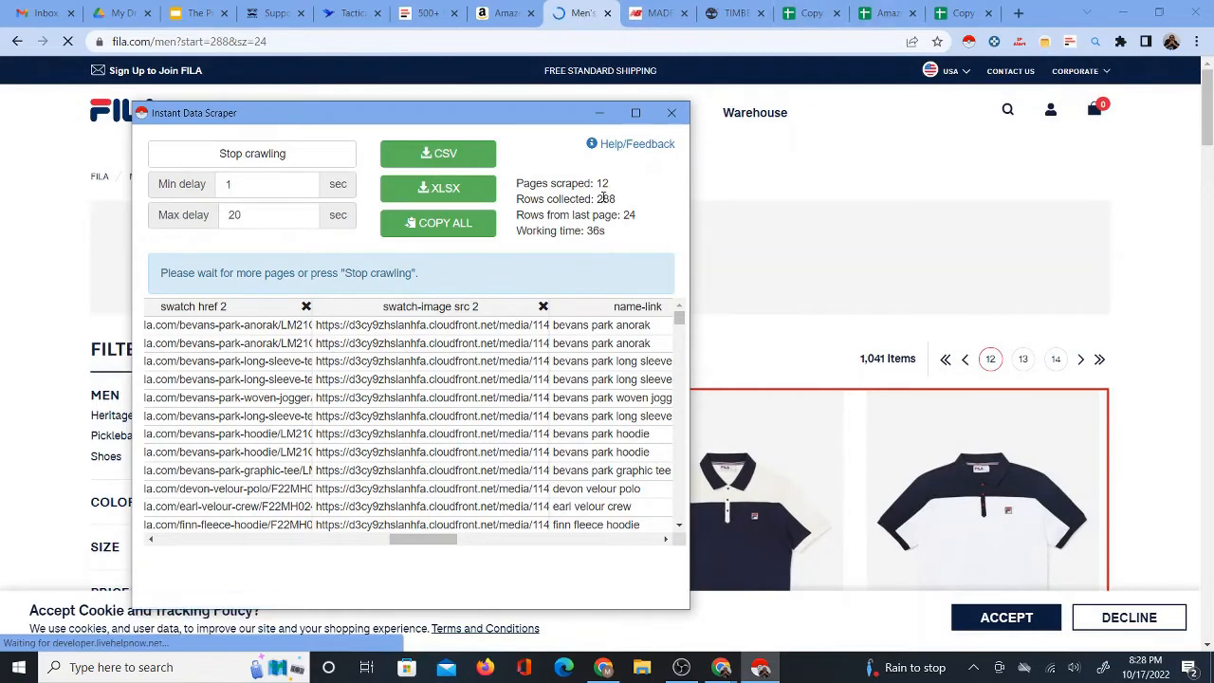
pyautogui.click(799, 15)
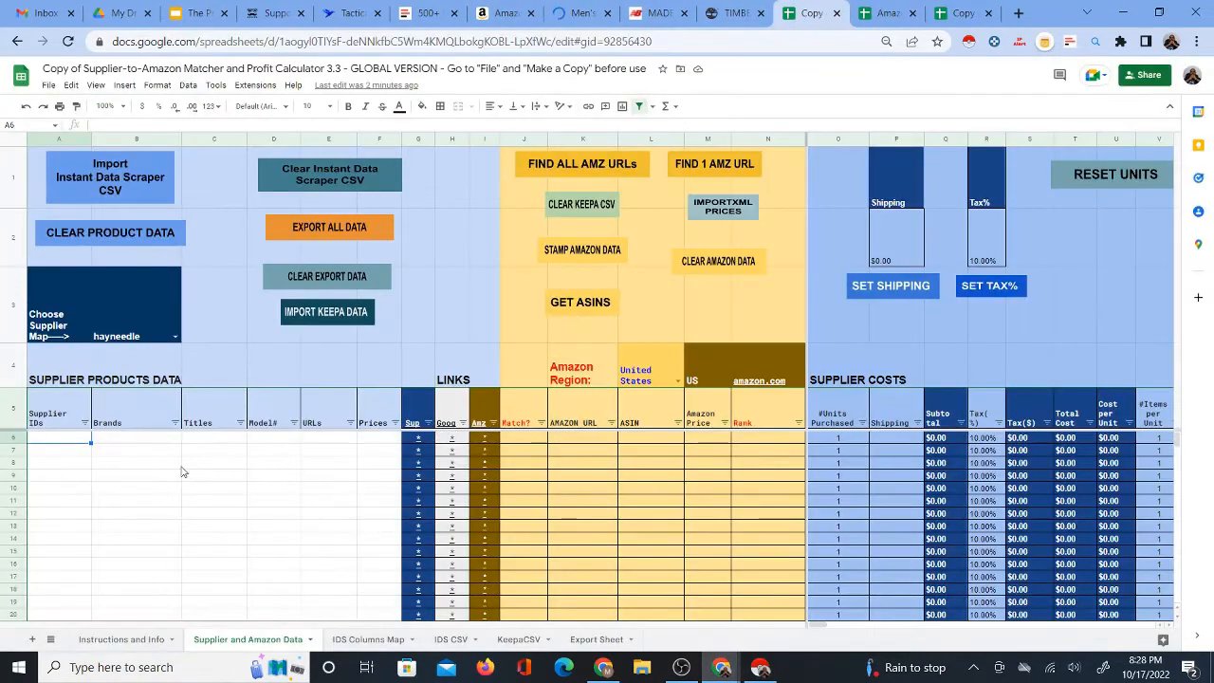
pyautogui.click(531, 442)
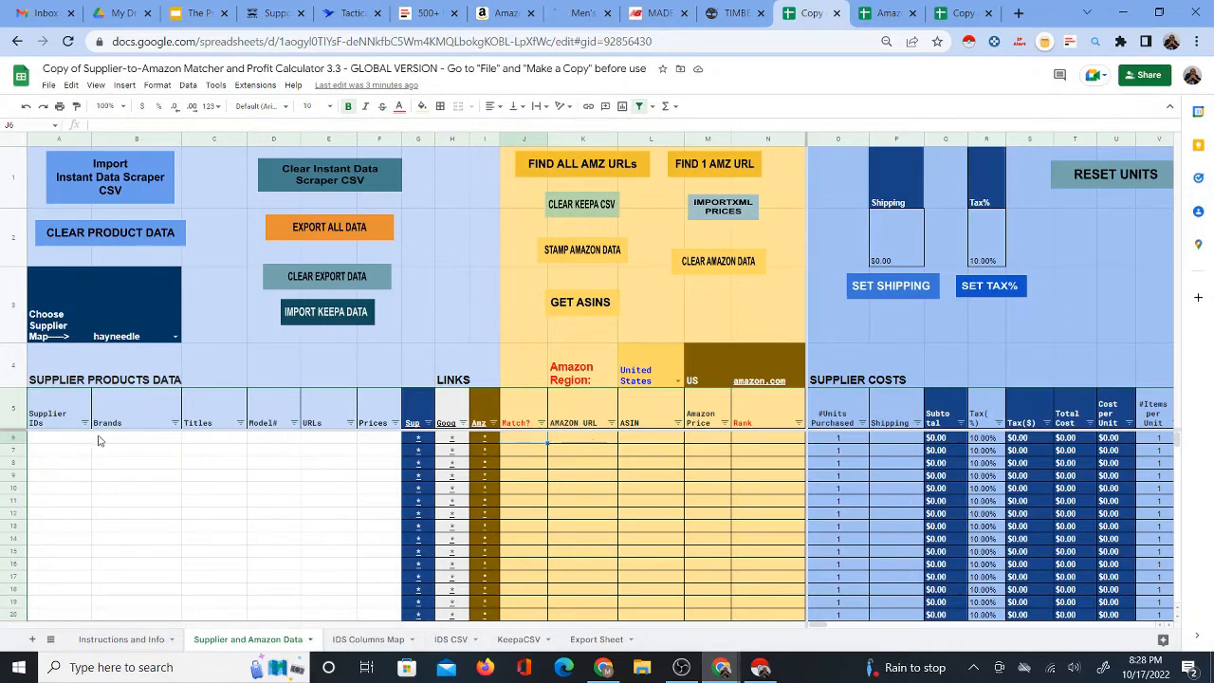
pyautogui.click(581, 11)
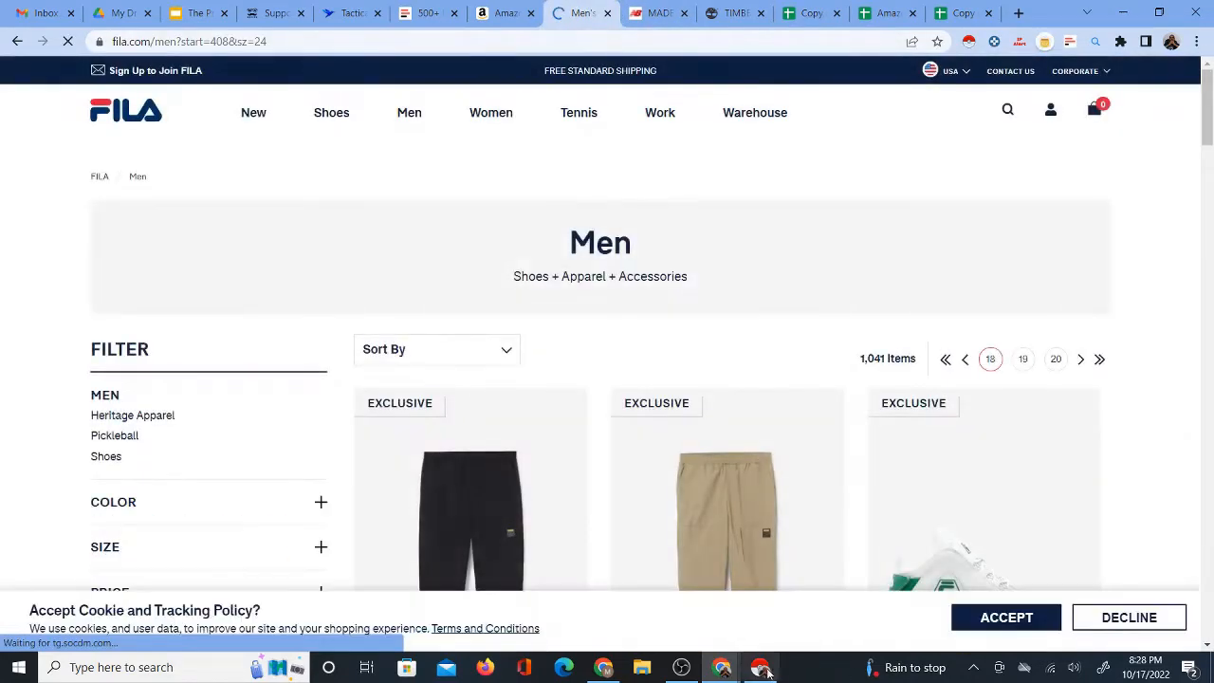
# Stop the FILA crawl, download the scraped products as a CSV file and minimize the scraper window.
pyautogui.click(762, 667)
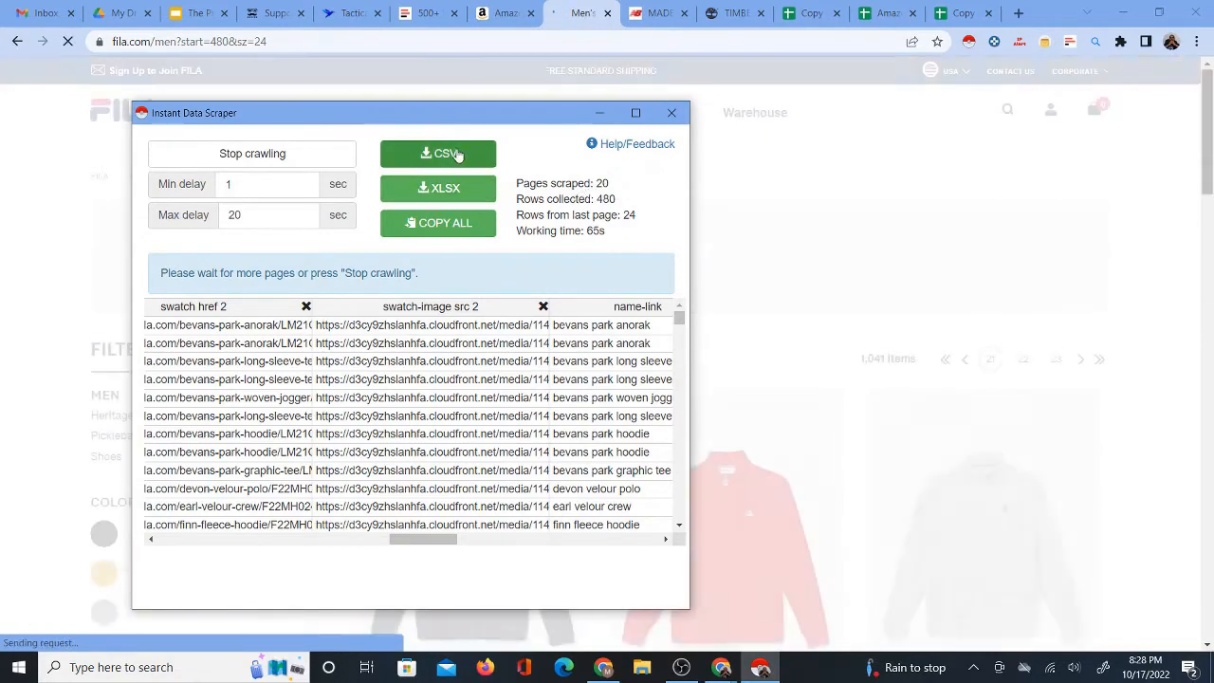
pyautogui.click(270, 153)
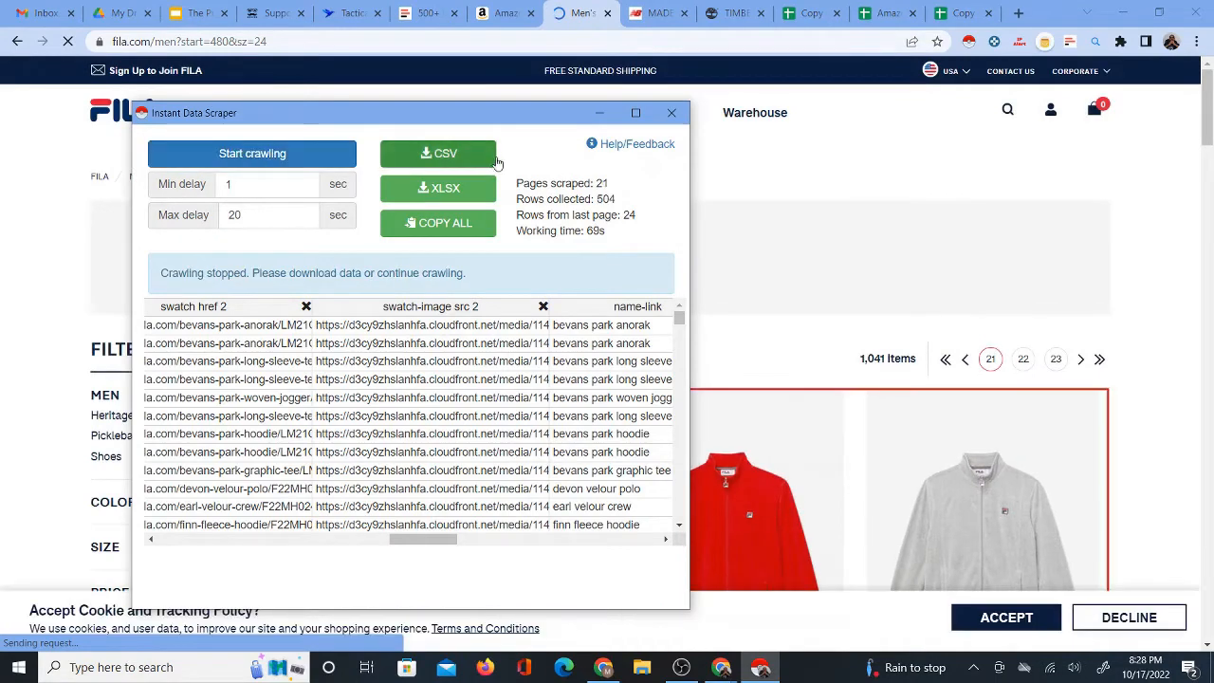
pyautogui.click(424, 156)
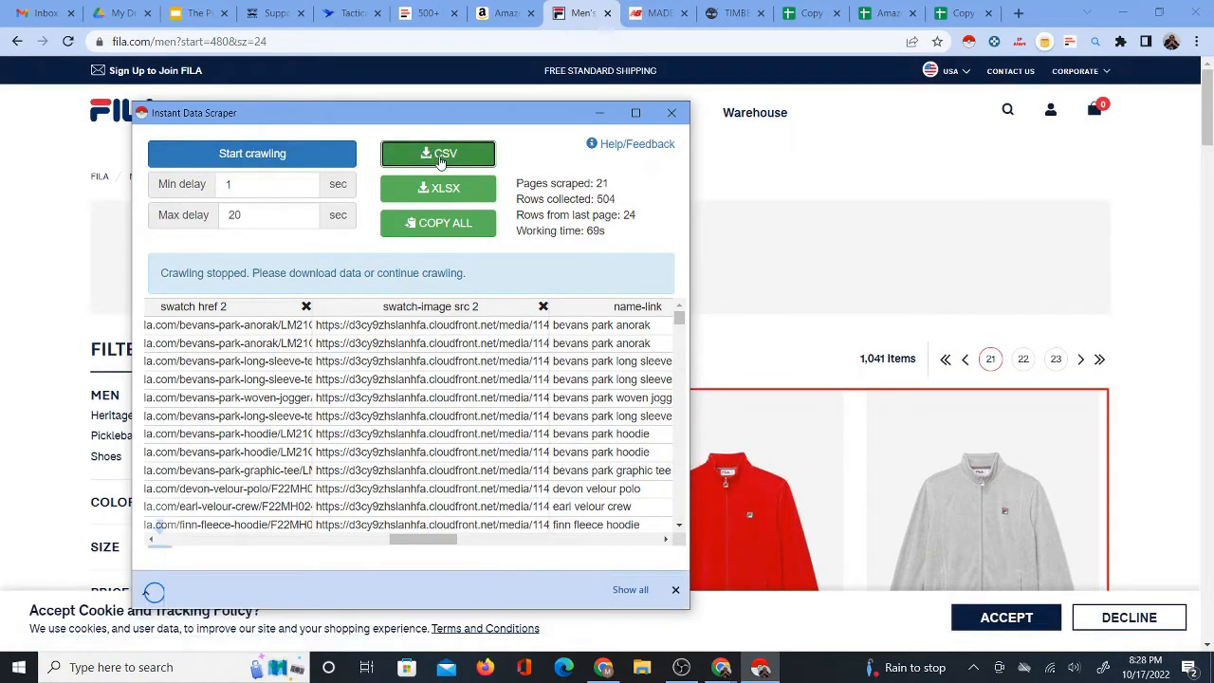
pyautogui.click(599, 112)
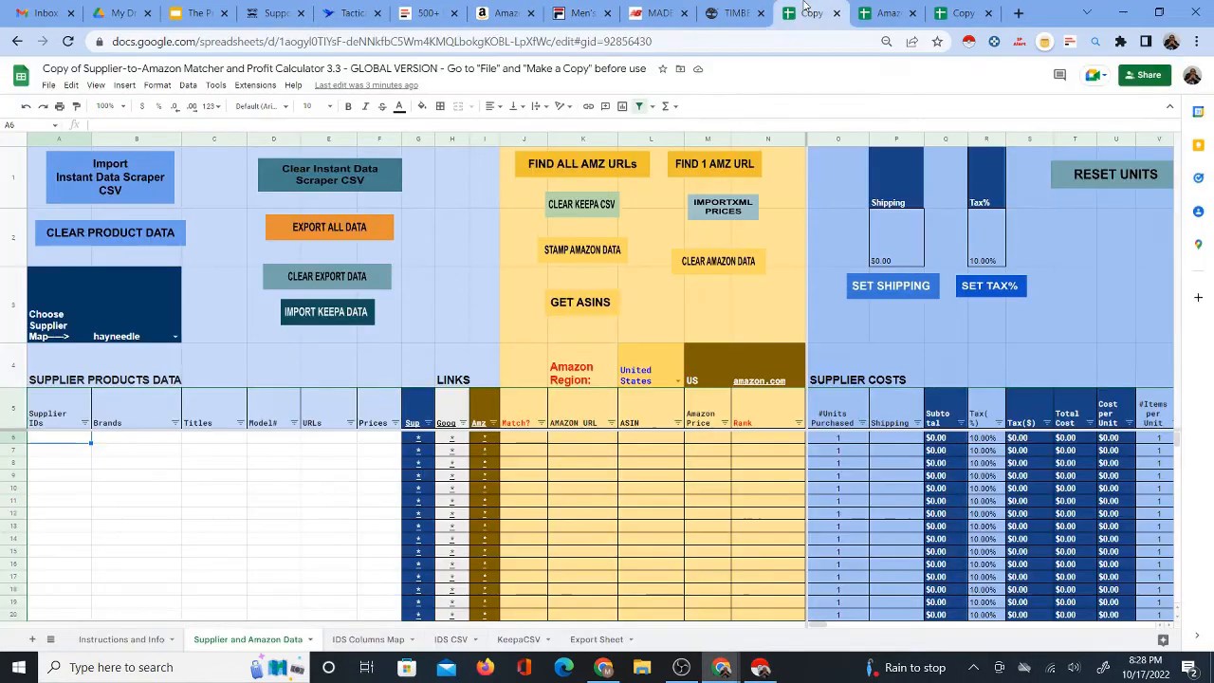
# Clear the old Instant Data Scraper CSV data from the Supplier-to-Amazon Matcher spreadsheet.
pyautogui.click(808, 13)
pyautogui.click(453, 640)
pyautogui.click(245, 639)
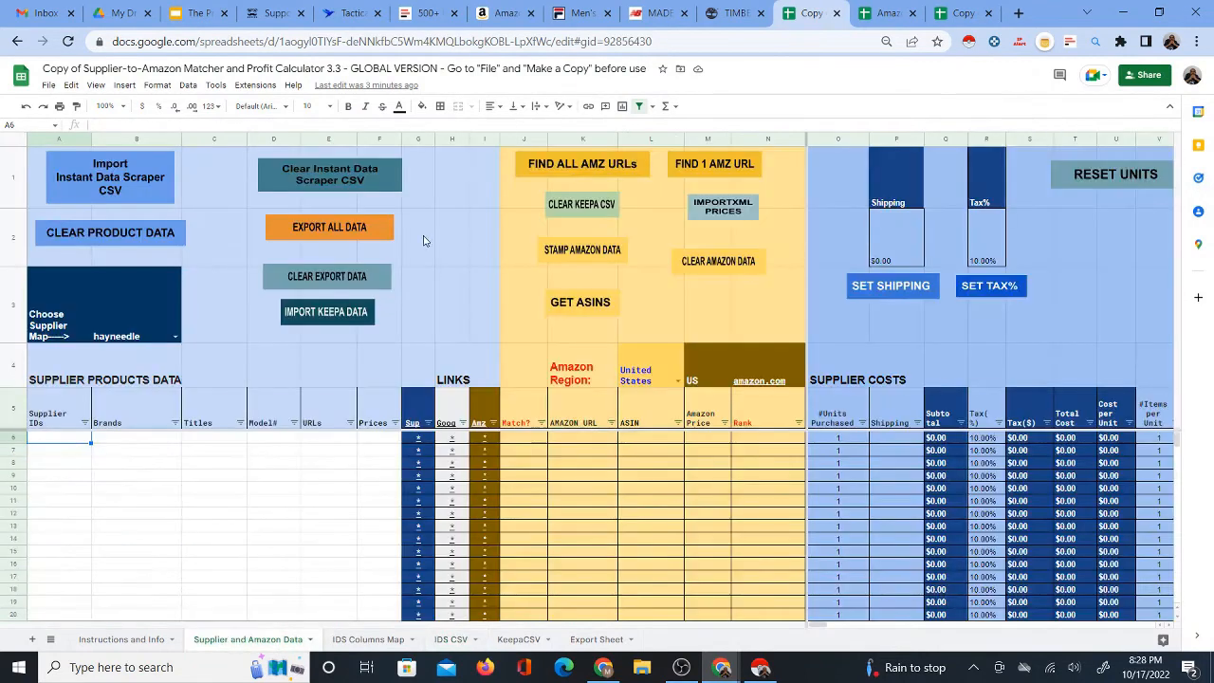
pyautogui.click(323, 168)
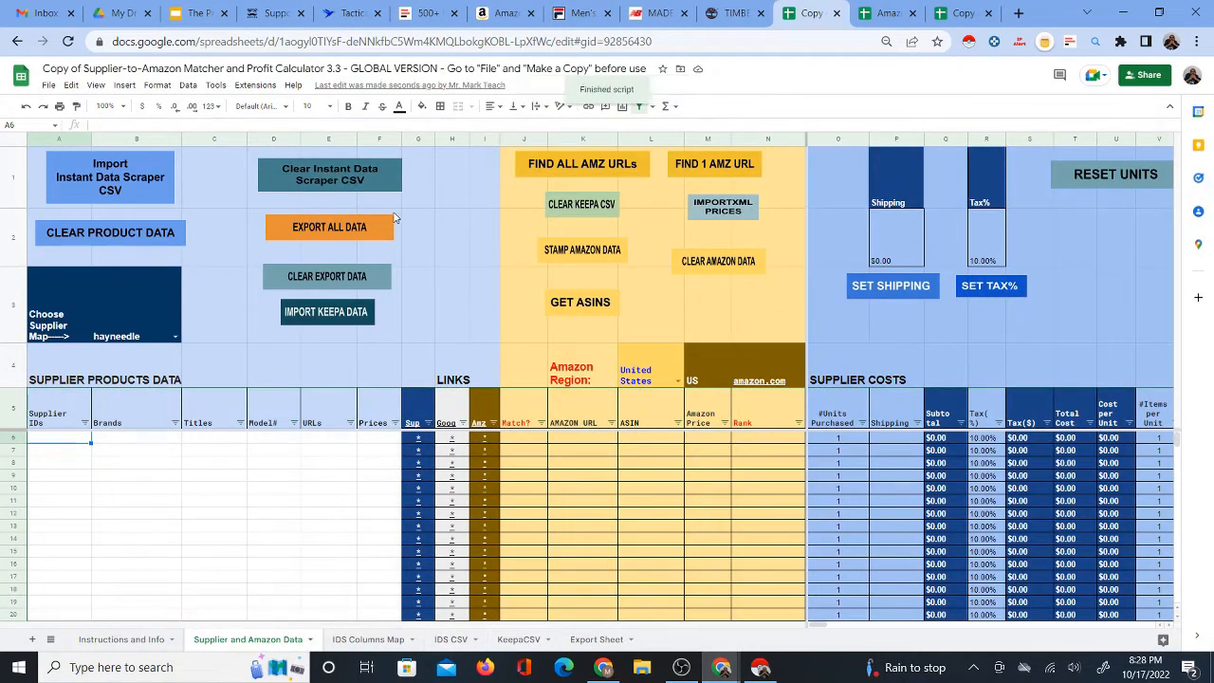
# Upload the fila CSV file from the Downloads folder as an import for the IDS CSV sheet.
pyautogui.click(452, 639)
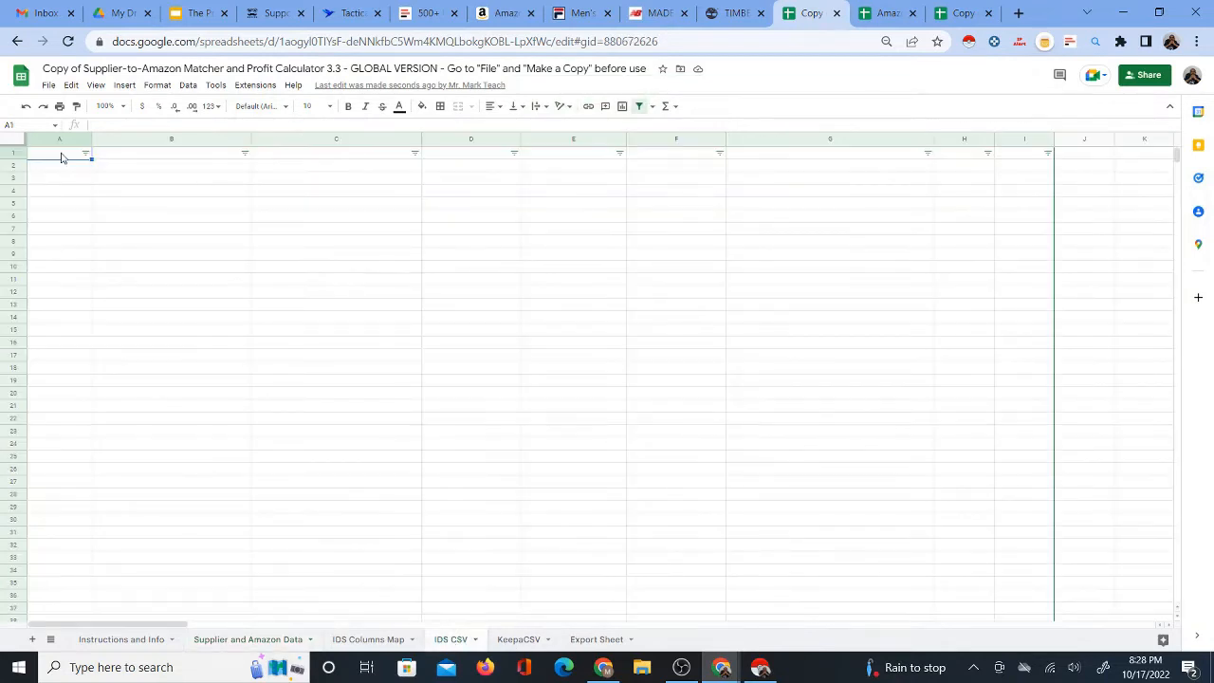
pyautogui.click(50, 85)
pyautogui.click(83, 139)
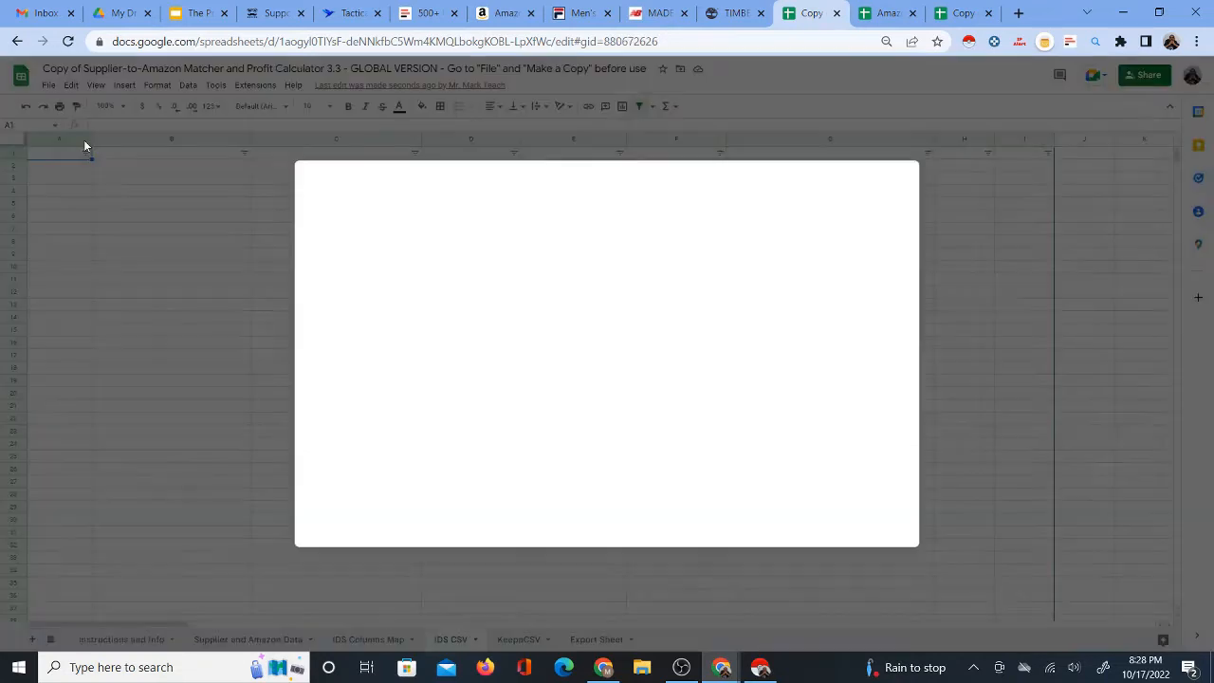
pyautogui.click(515, 207)
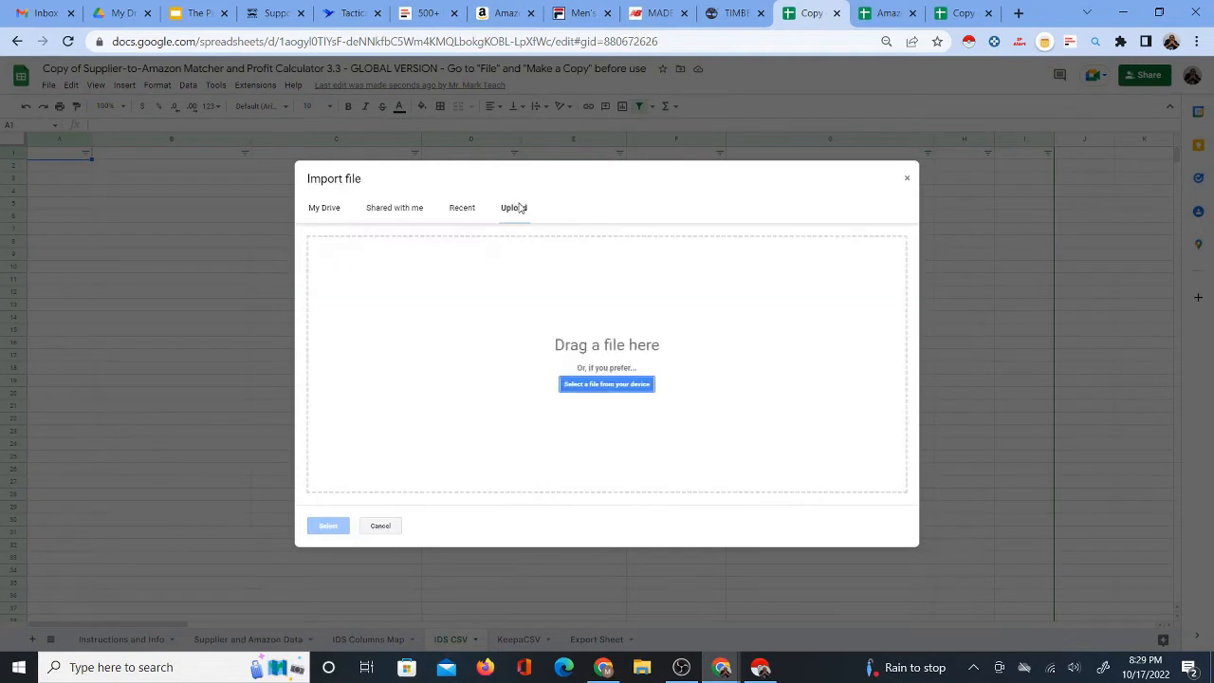
pyautogui.click(597, 386)
pyautogui.click(608, 387)
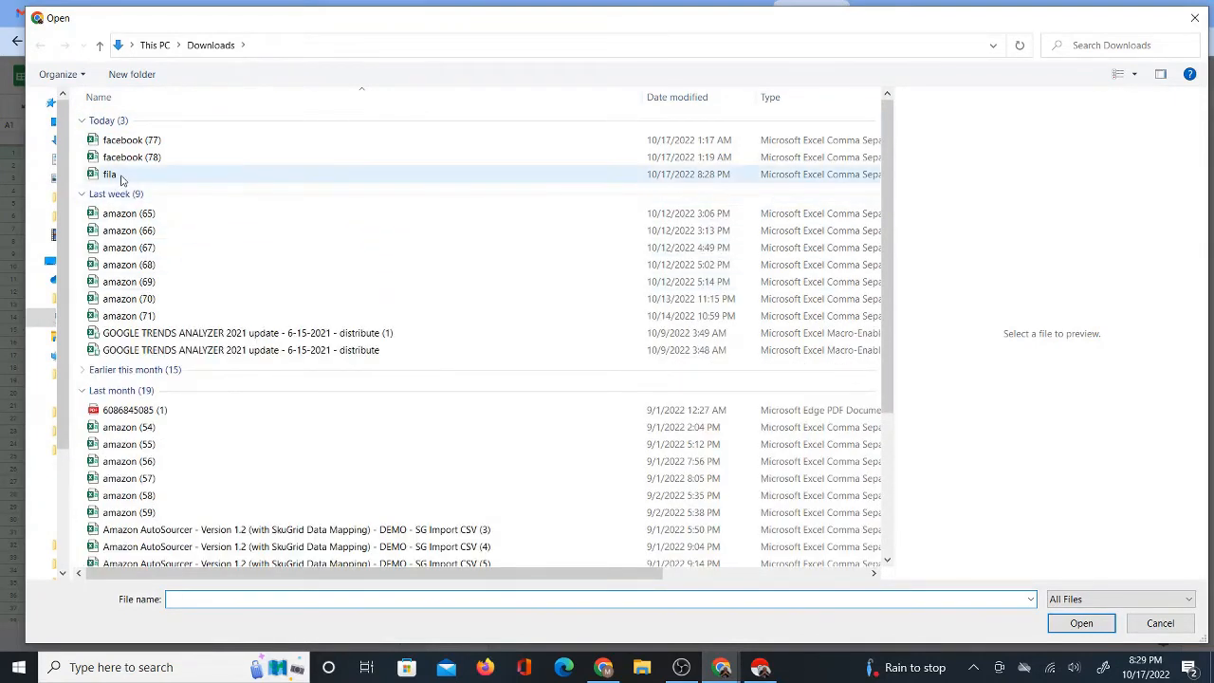
pyautogui.click(119, 176)
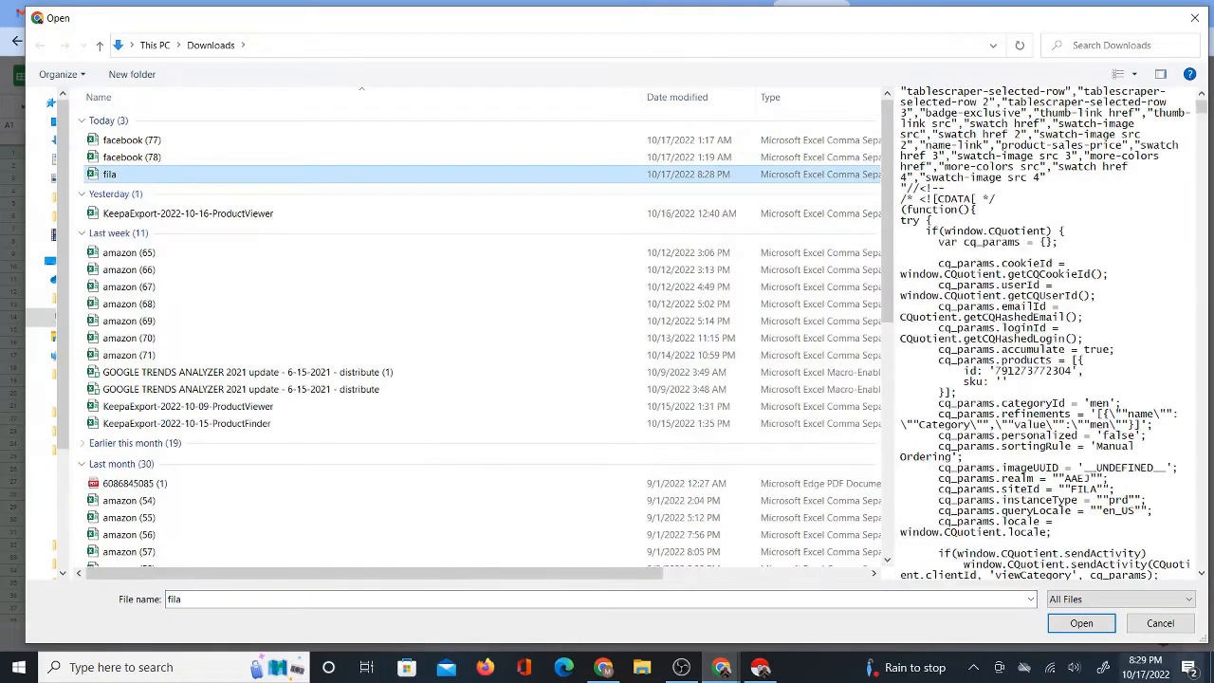
pyautogui.click(1081, 626)
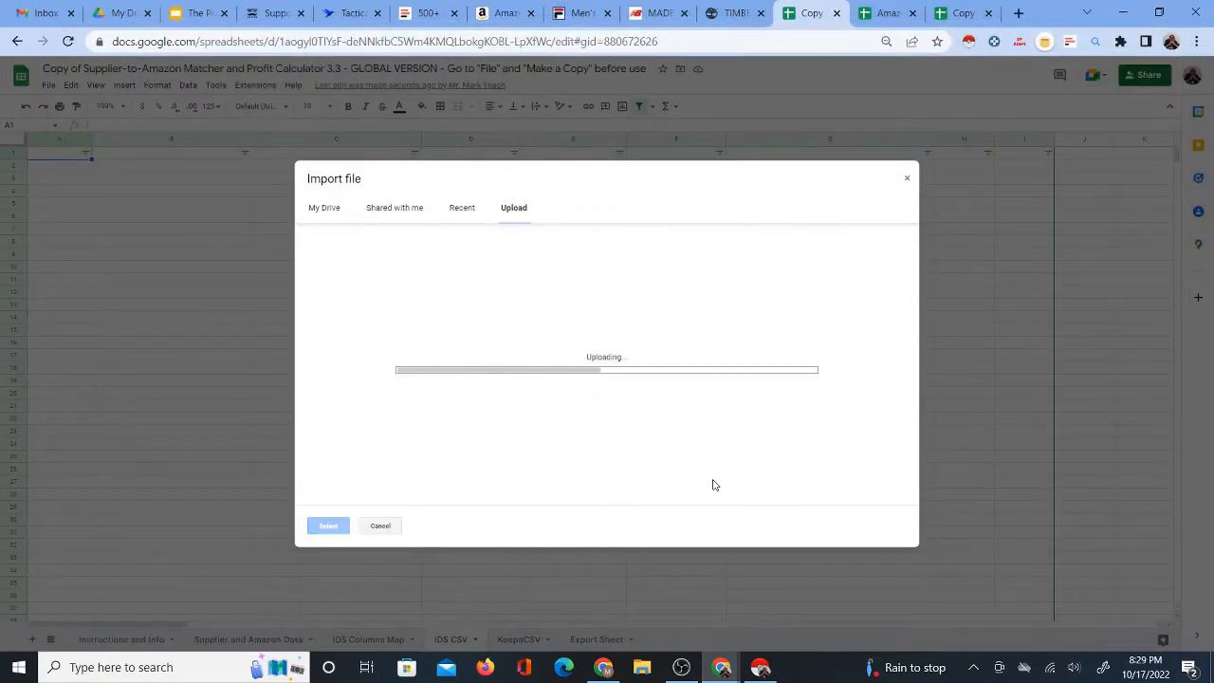
# Import fila.csv with the Replace current sheet option and look over the imported product rows.
pyautogui.click(523, 365)
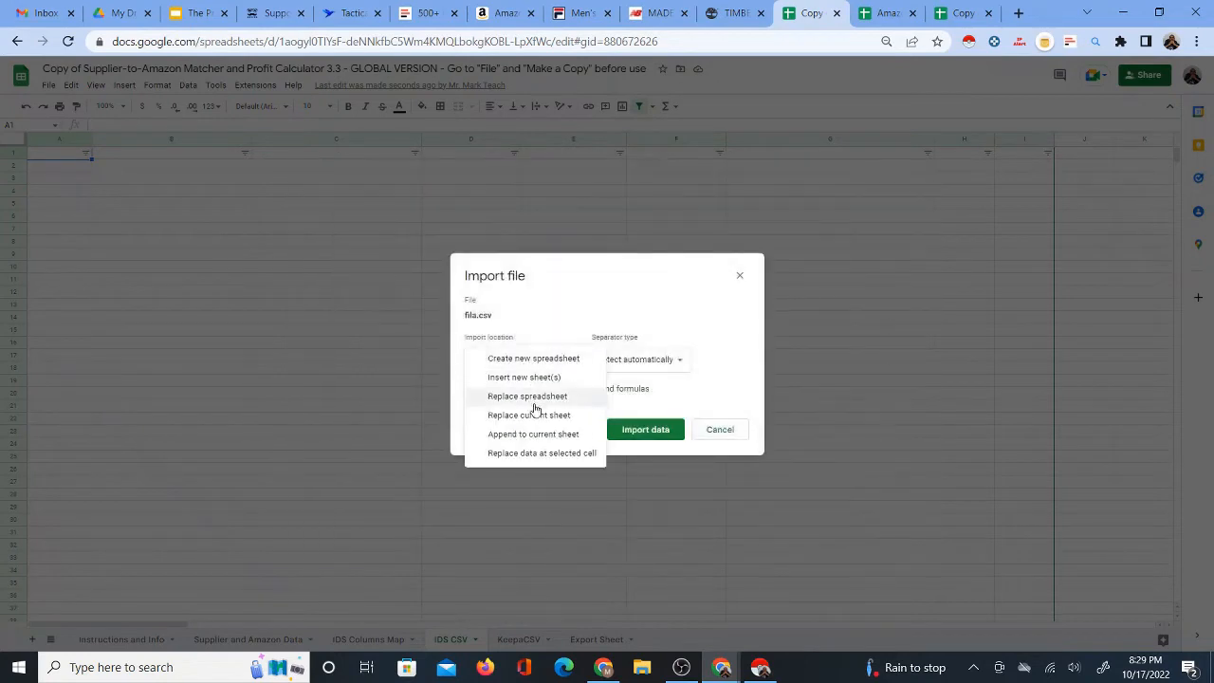
pyautogui.click(535, 409)
pyautogui.click(645, 430)
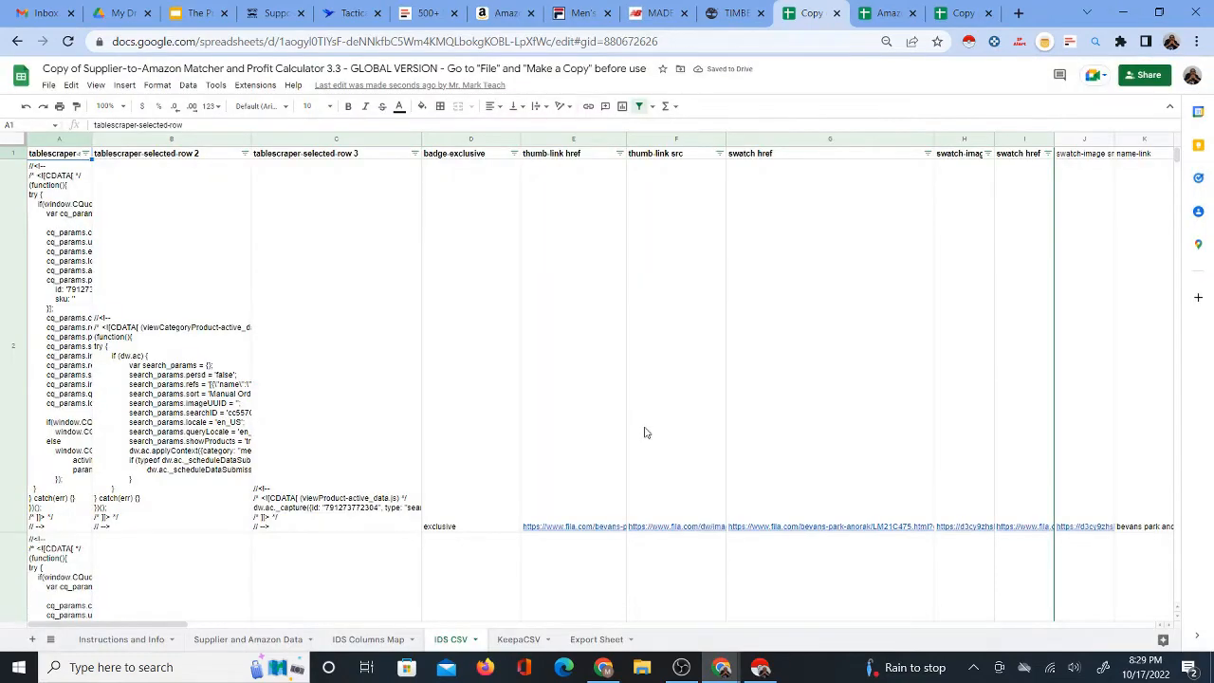
pyautogui.scroll(-1, 393, 411)
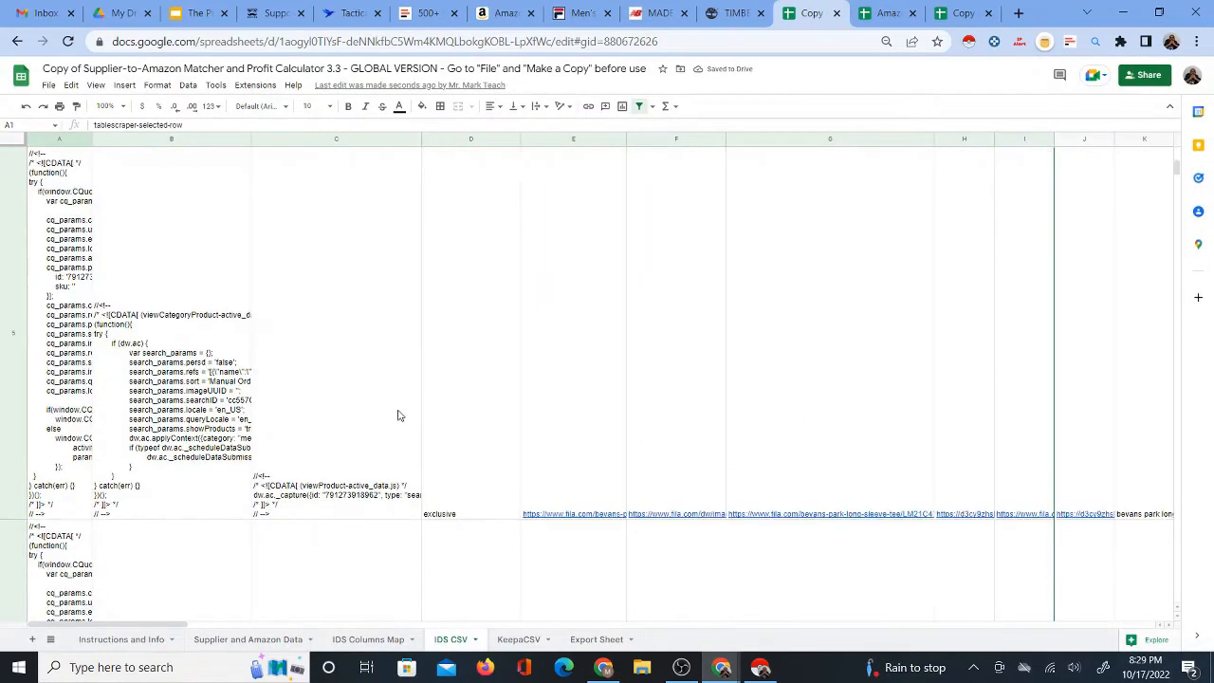
pyautogui.scroll(1, 424, 405)
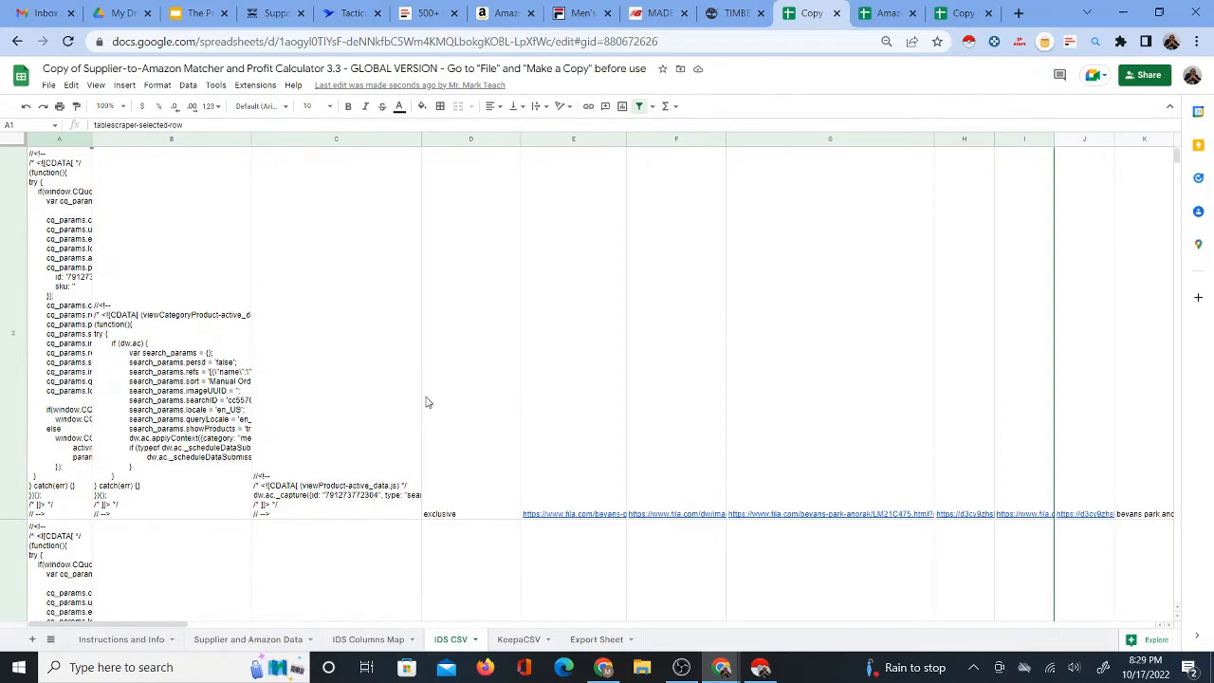
pyautogui.scroll(1, 426, 402)
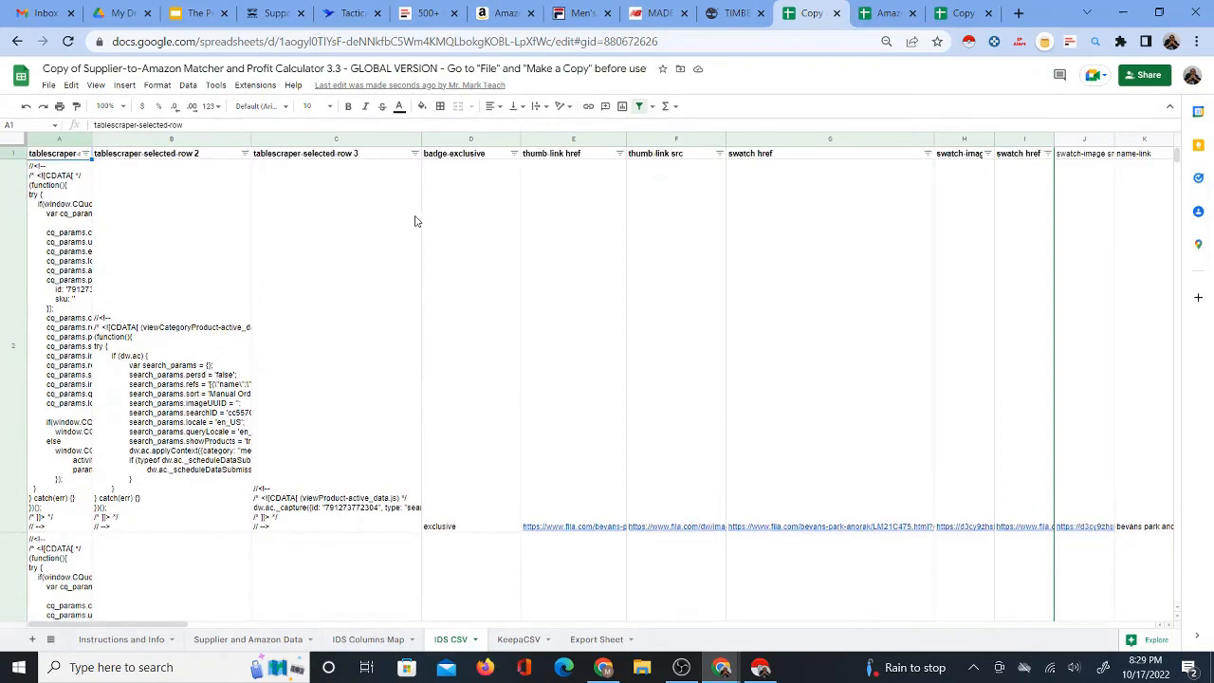
# View the Supplier and Amazon Data sheet, revisit the FILA Men page and return to the matcher spreadsheet.
pyautogui.click(235, 639)
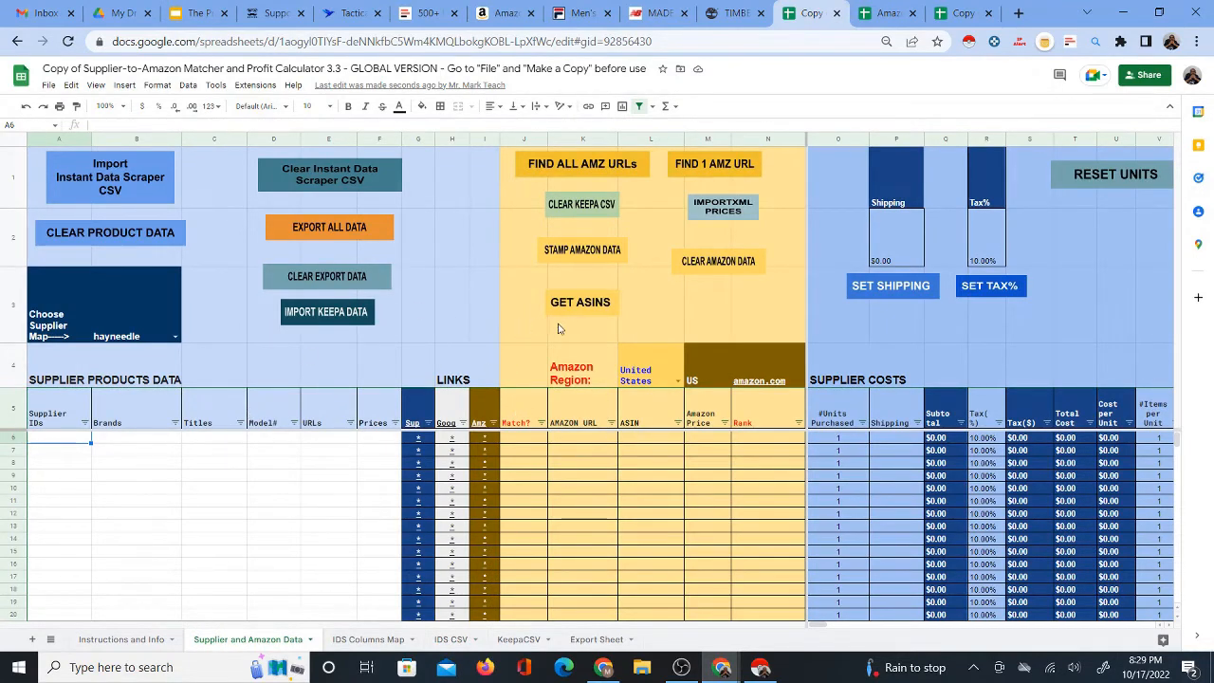
pyautogui.click(584, 13)
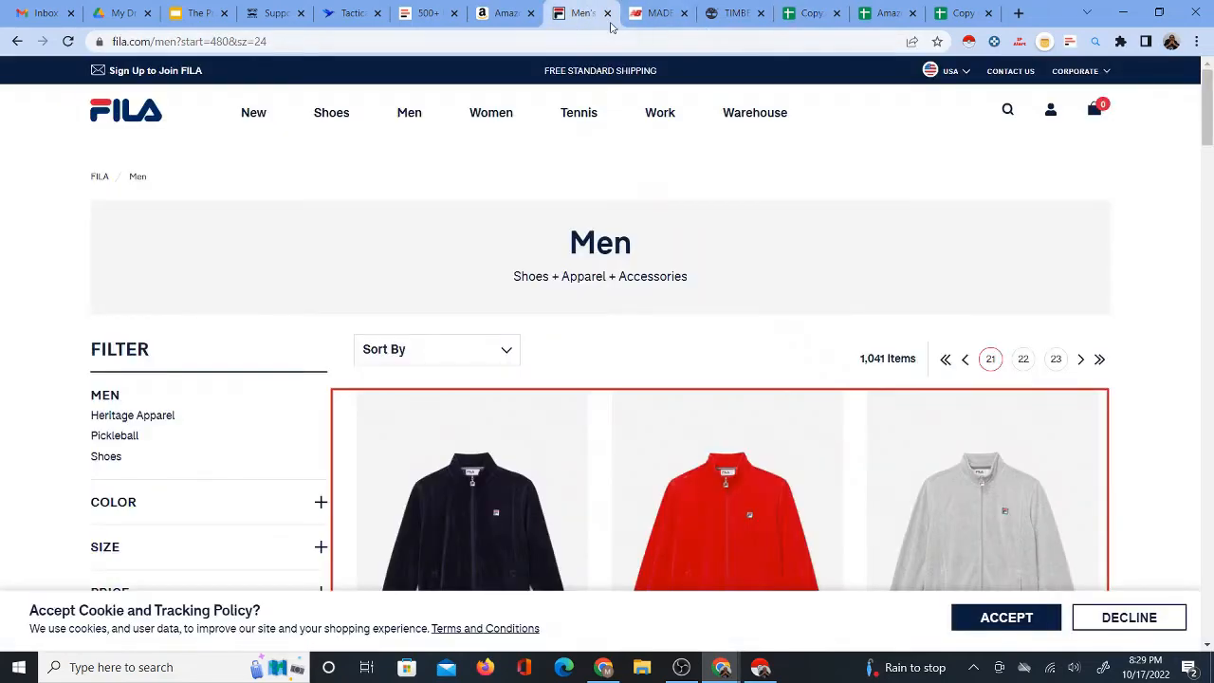
pyautogui.click(812, 13)
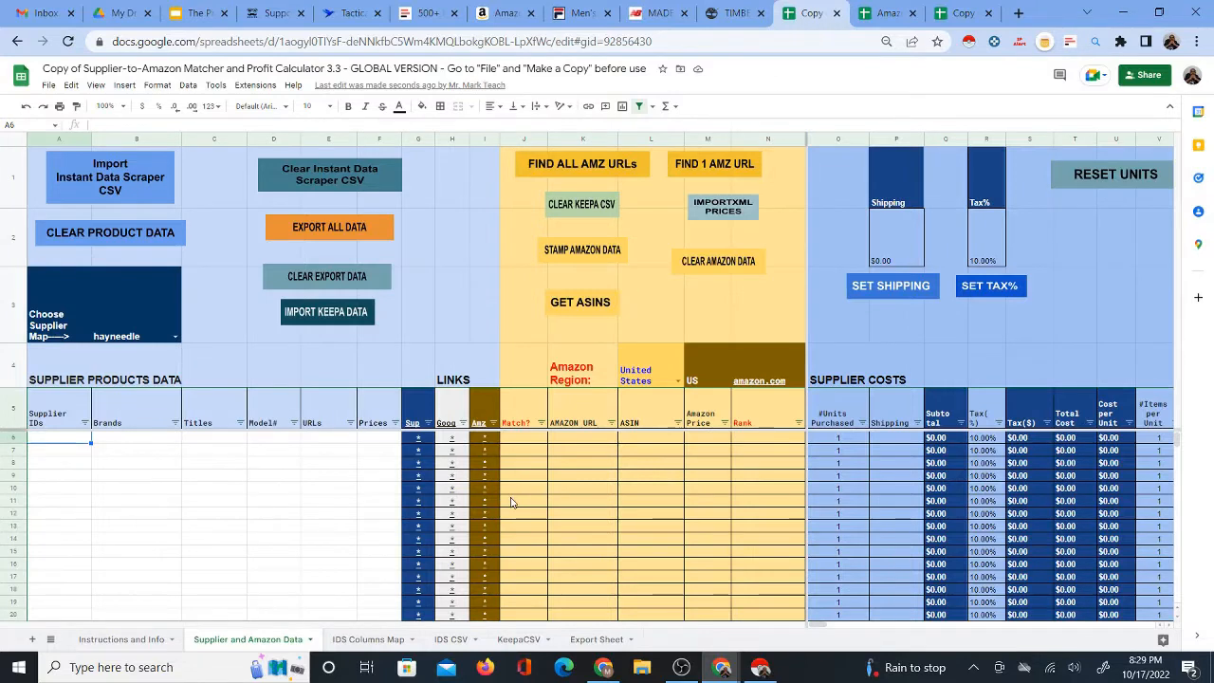